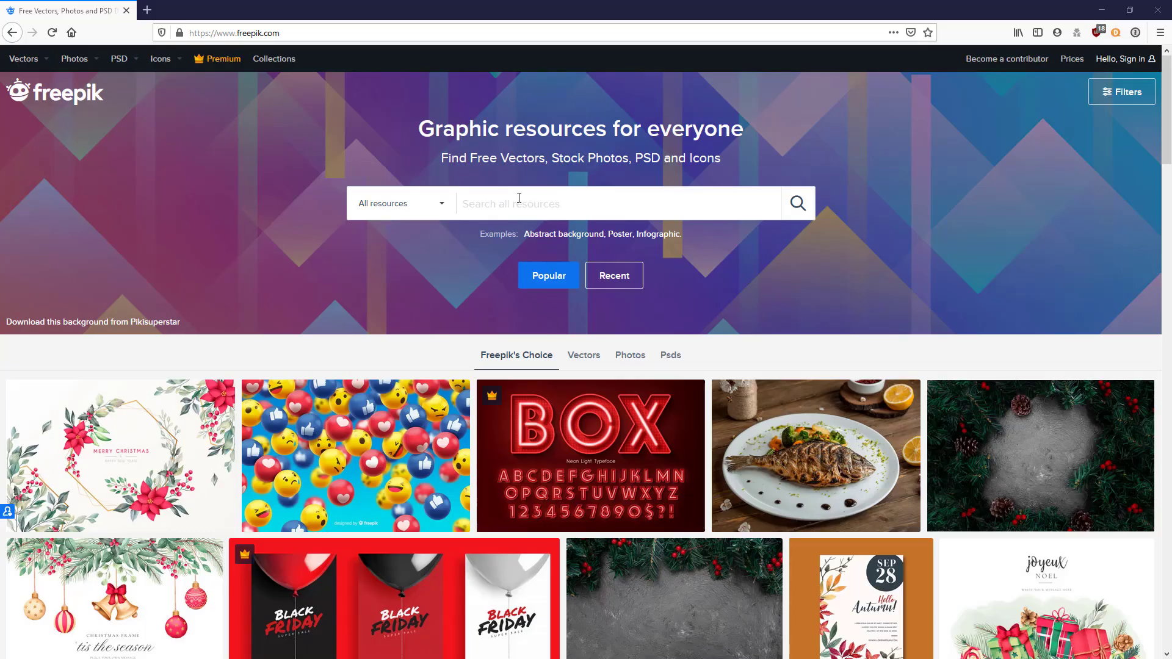
Step: Search Freepik for 'snow globe' and view a snow-globe illustration's details from the results
{"action": "type", "text": "snow globe"}
{"action": "key", "text": "Return"}
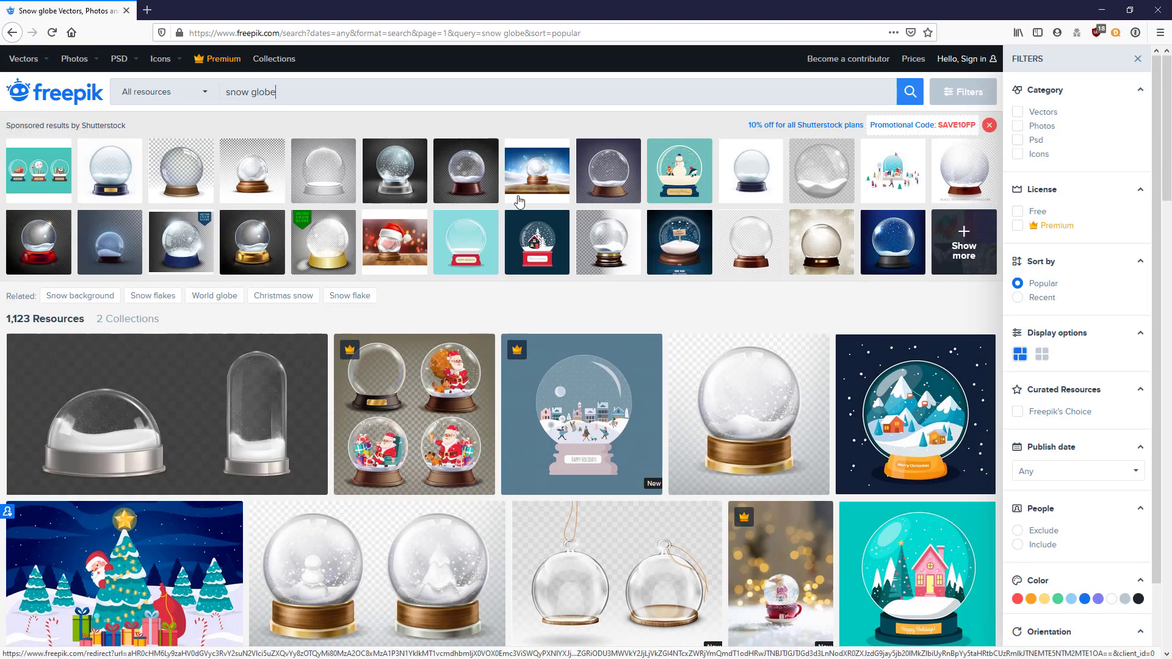
{"action": "scroll", "coordinate": [630, 209], "scroll_direction": "down", "scroll_amount": 10}
{"action": "left_click", "coordinate": [630, 209]}
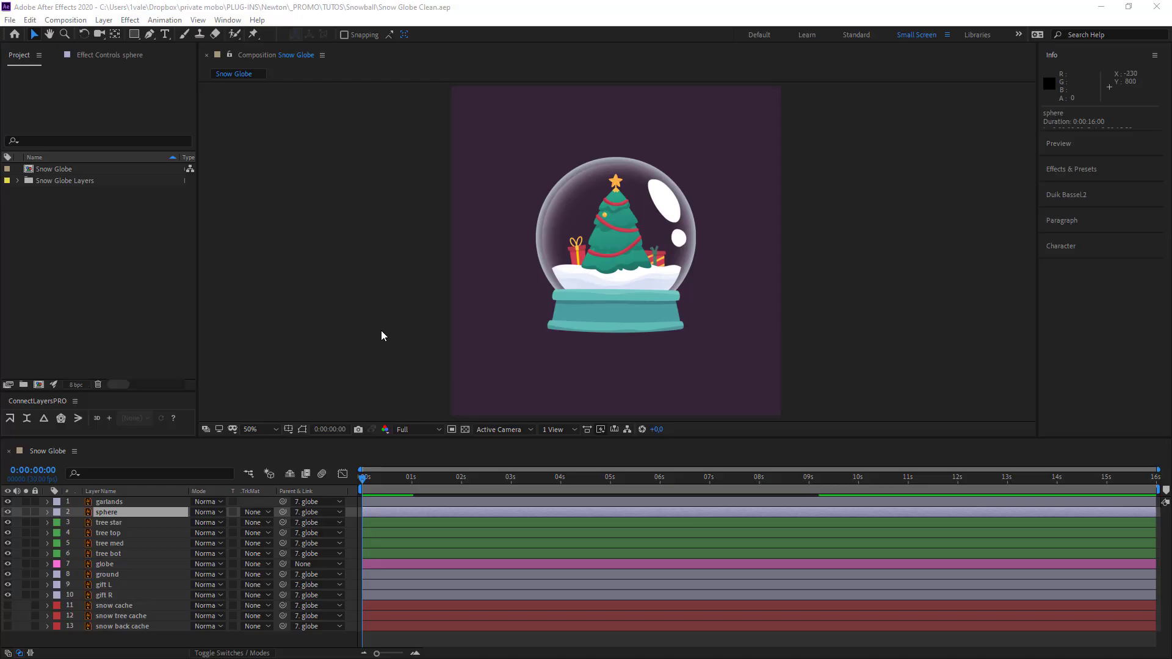
{"action": "left_click", "coordinate": [104, 266]}
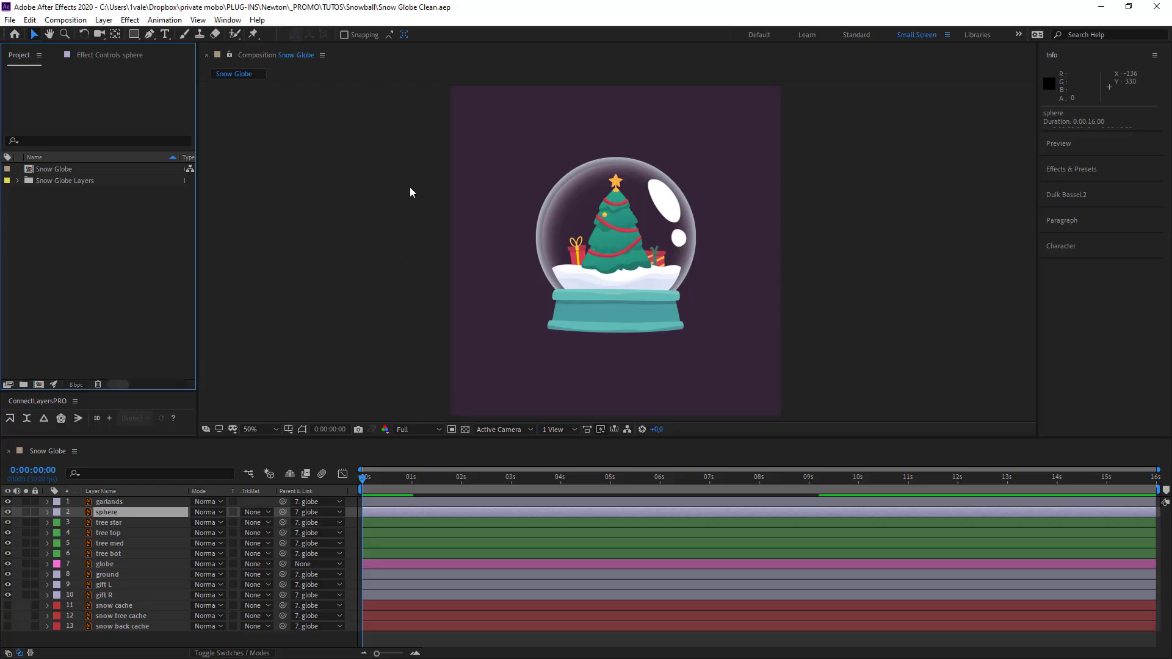
{"action": "left_click", "coordinate": [401, 239]}
{"action": "key", "text": "ctrl+k"}
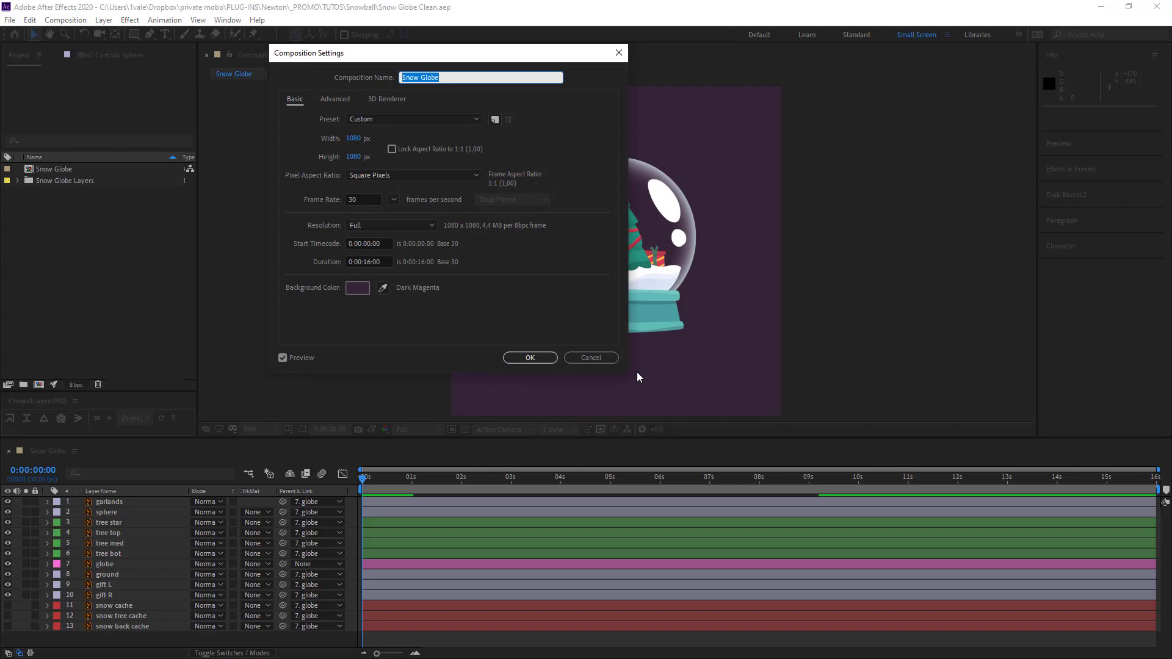
{"action": "left_click", "coordinate": [603, 357]}
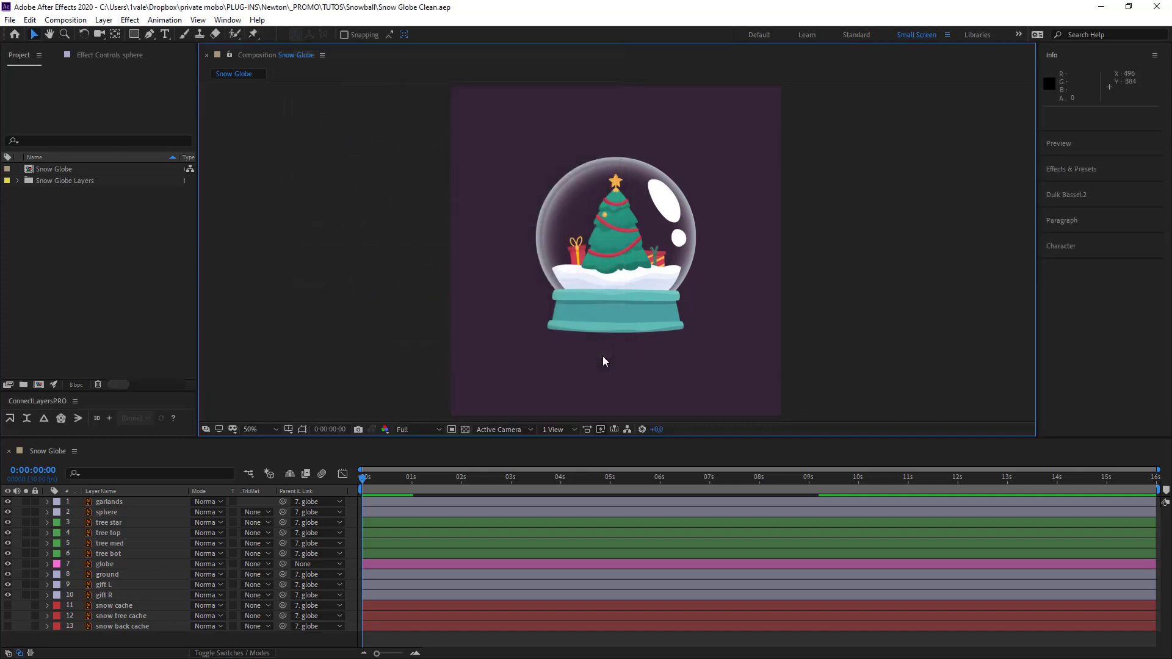
{"action": "left_click", "coordinate": [53, 503]}
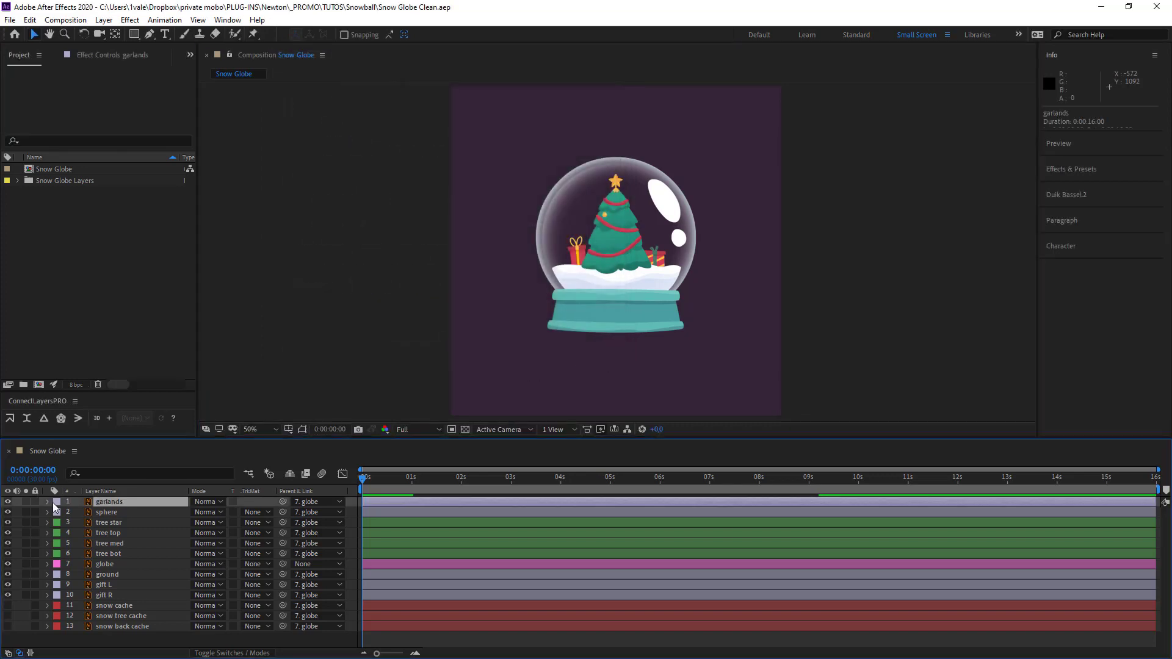
{"action": "double_click", "coordinate": [103, 501]}
{"action": "scroll", "coordinate": [642, 234], "scroll_direction": "up", "scroll_amount": 5}
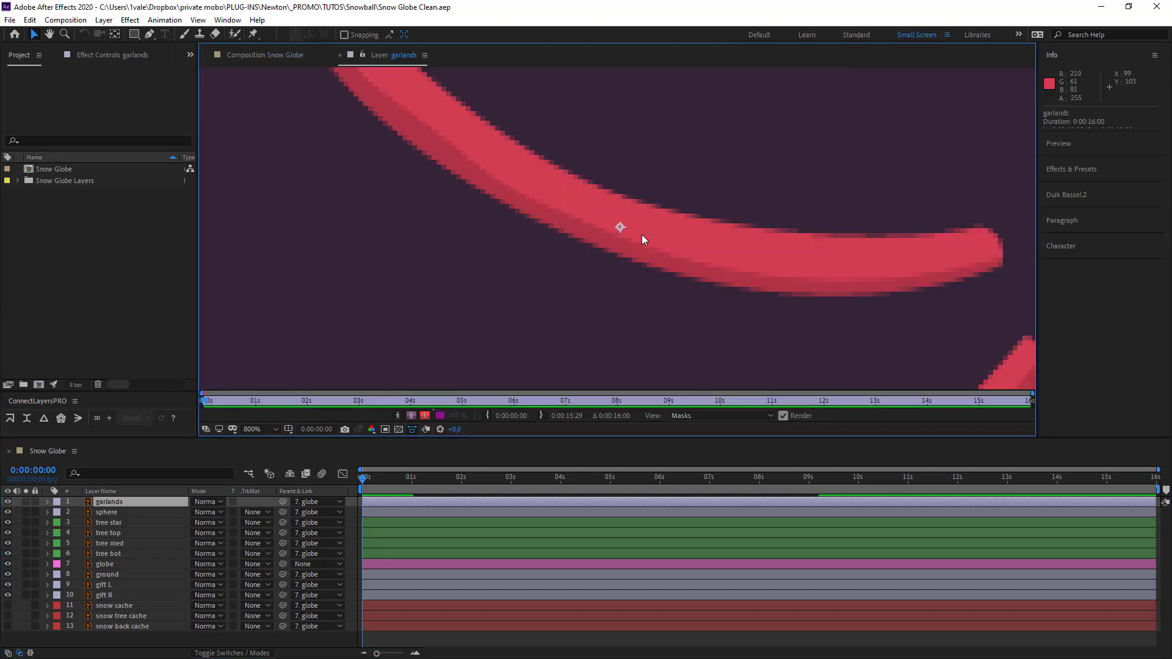
{"action": "scroll", "coordinate": [642, 237], "scroll_direction": "down", "scroll_amount": 3}
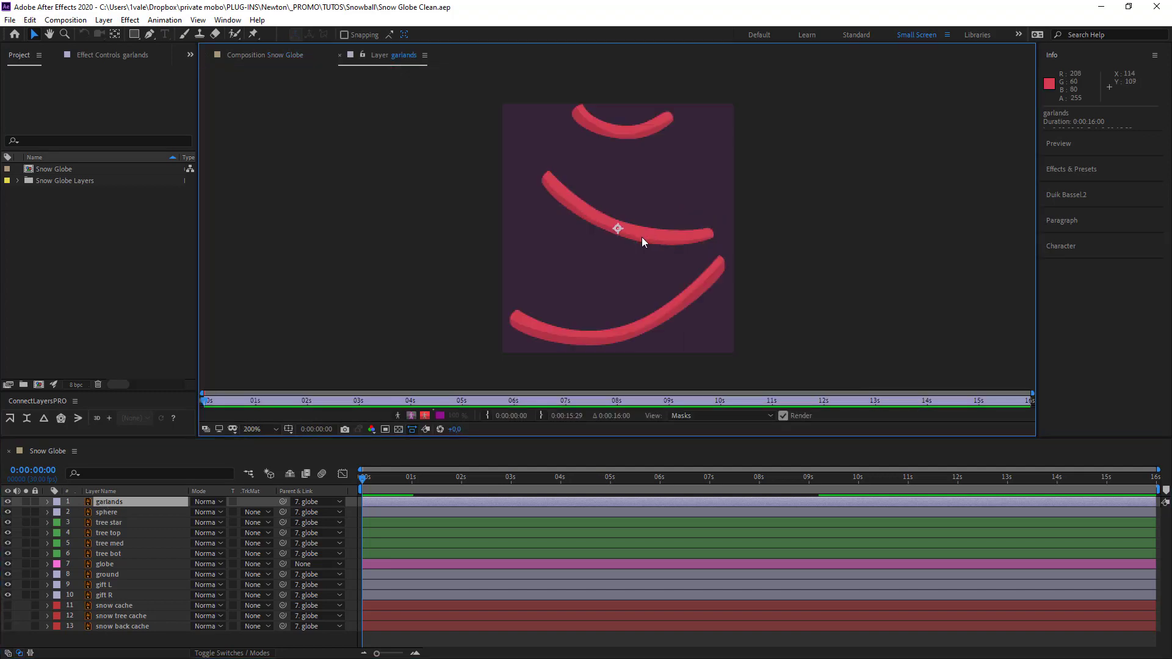
{"action": "left_click", "coordinate": [339, 55]}
{"action": "left_click", "coordinate": [109, 512]}
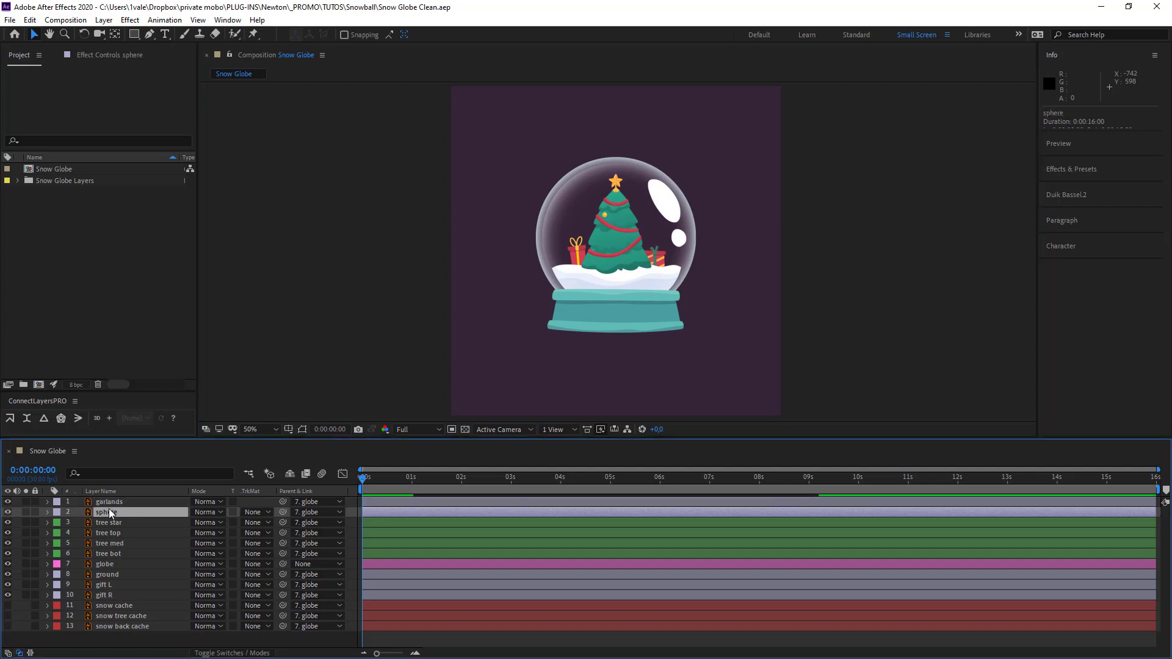
{"action": "left_click", "coordinate": [26, 512]}
{"action": "key", "text": "period"}
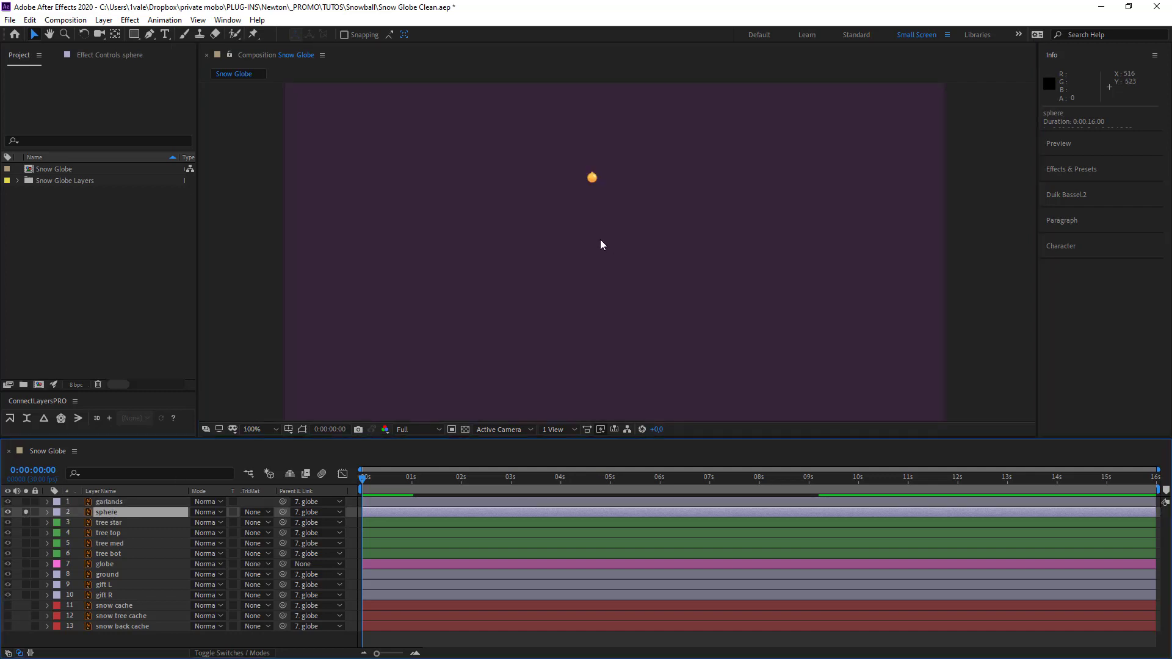
{"action": "double_click", "coordinate": [119, 512]}
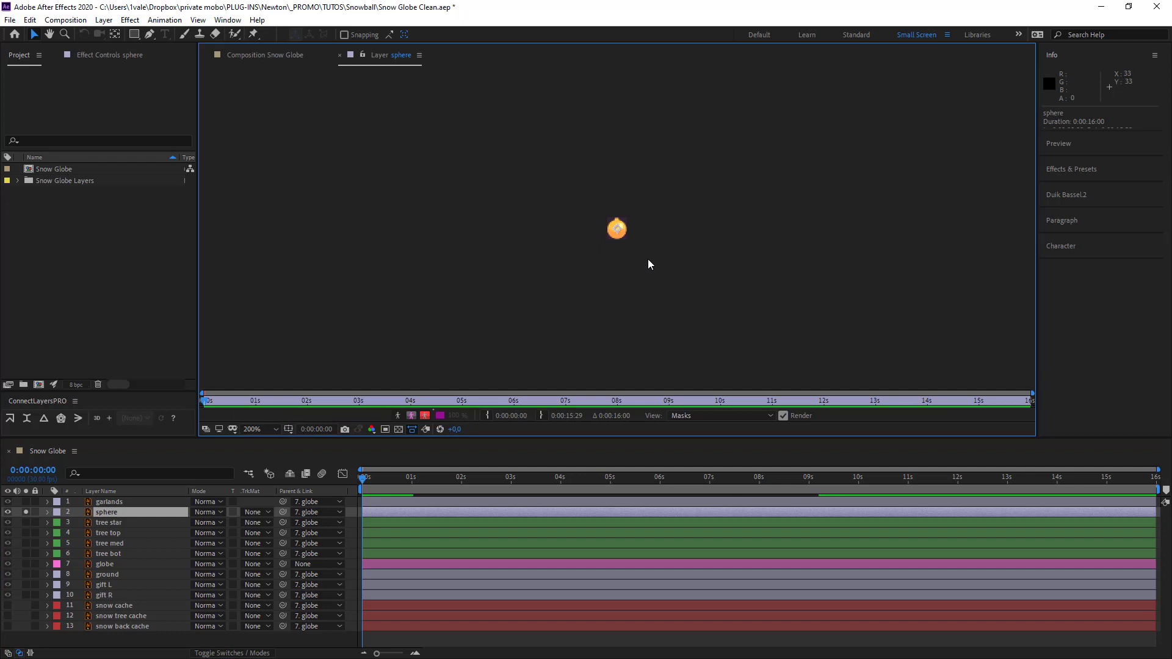
{"action": "key", "text": "period"}
{"action": "key", "text": "period"}
{"action": "key", "text": "period"}
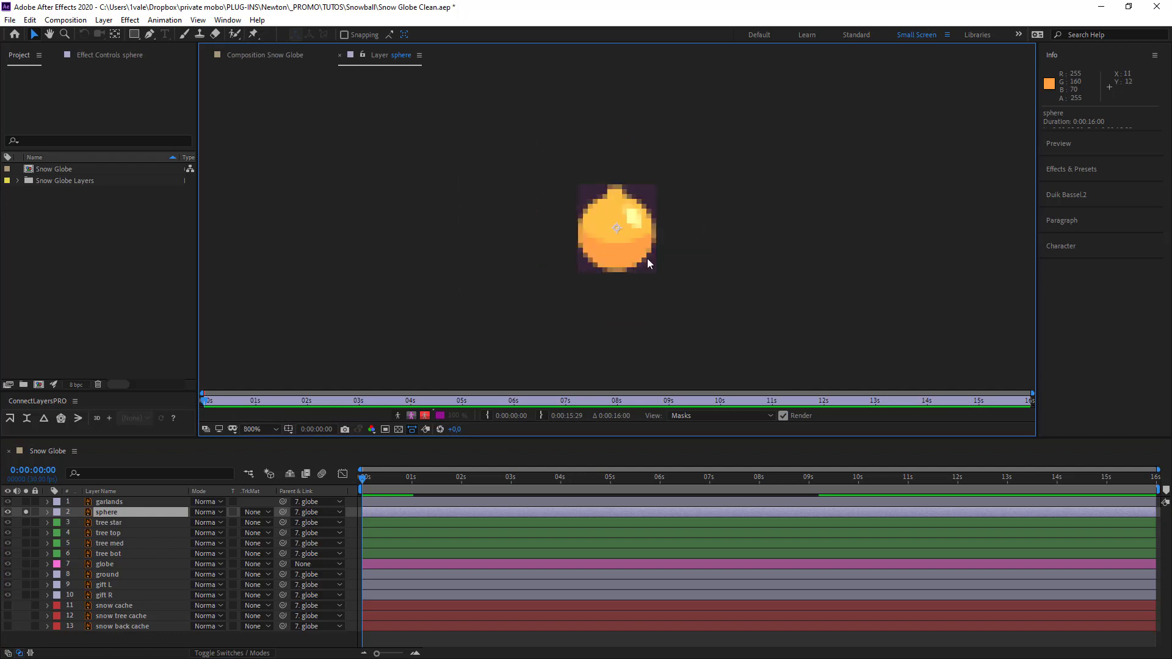
{"action": "left_click", "coordinate": [339, 56]}
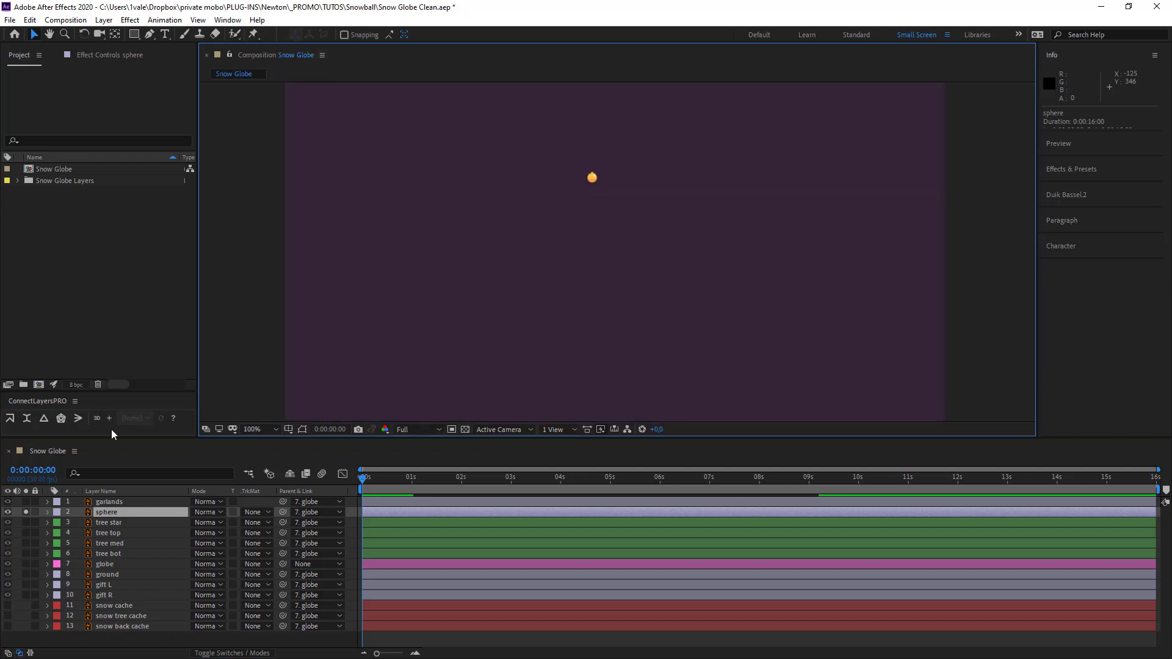
{"action": "left_click", "coordinate": [26, 512]}
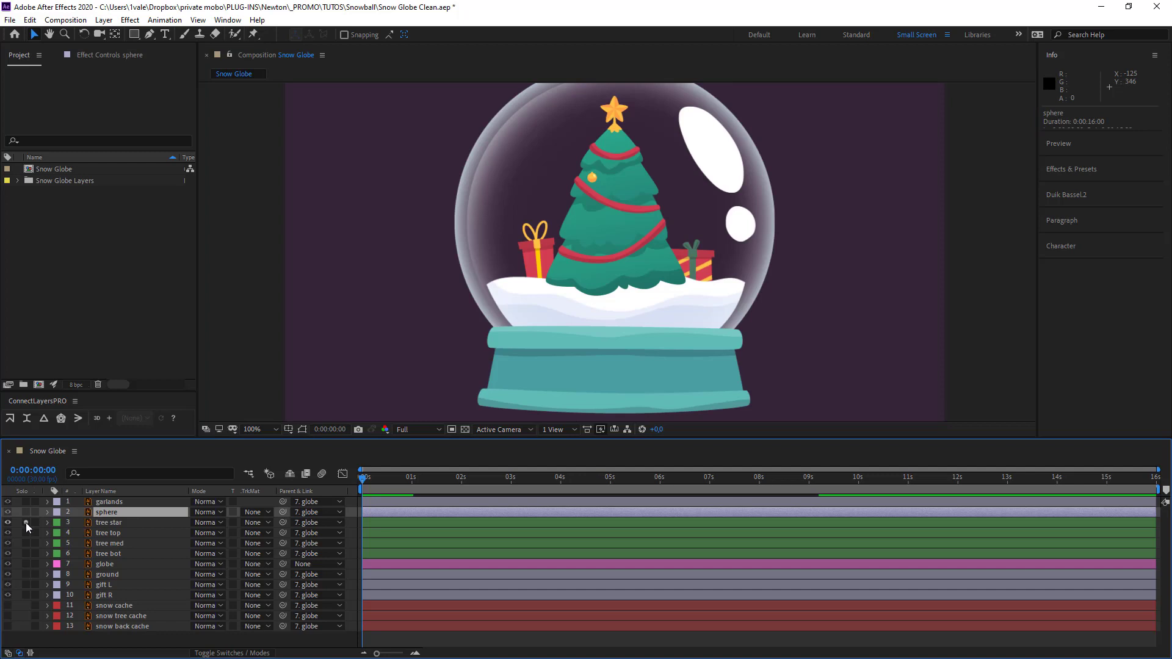
{"action": "left_click", "coordinate": [26, 523]}
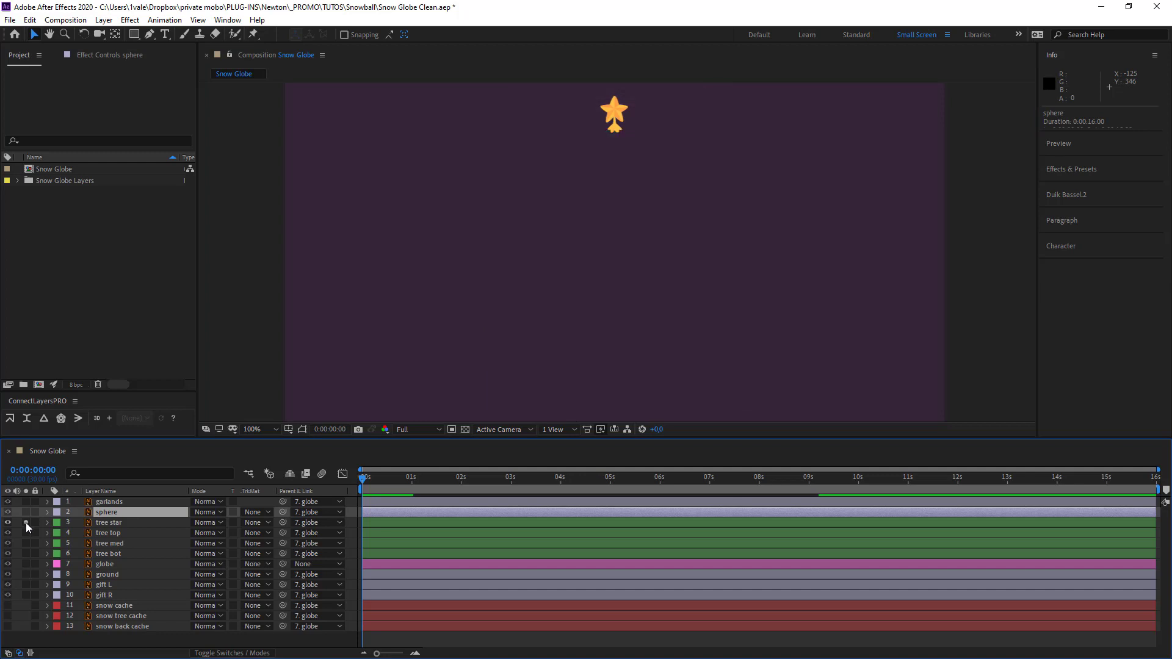
{"action": "left_click", "coordinate": [25, 523]}
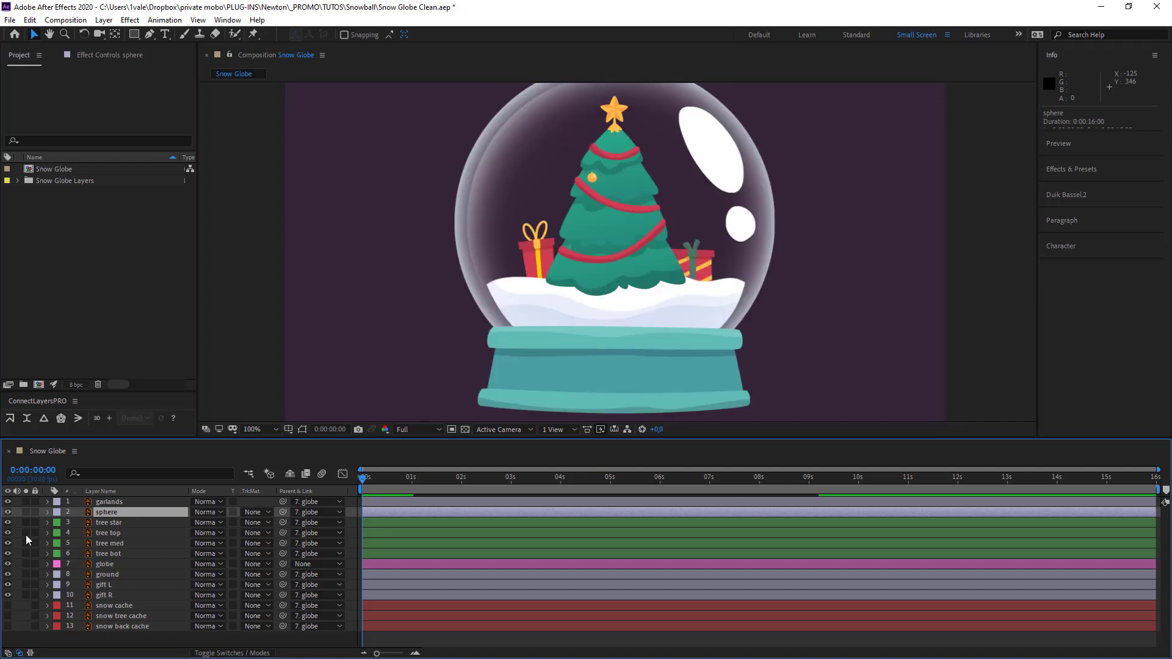
{"action": "left_click", "coordinate": [26, 534]}
{"action": "left_click", "coordinate": [25, 533]}
{"action": "left_click", "coordinate": [26, 543]}
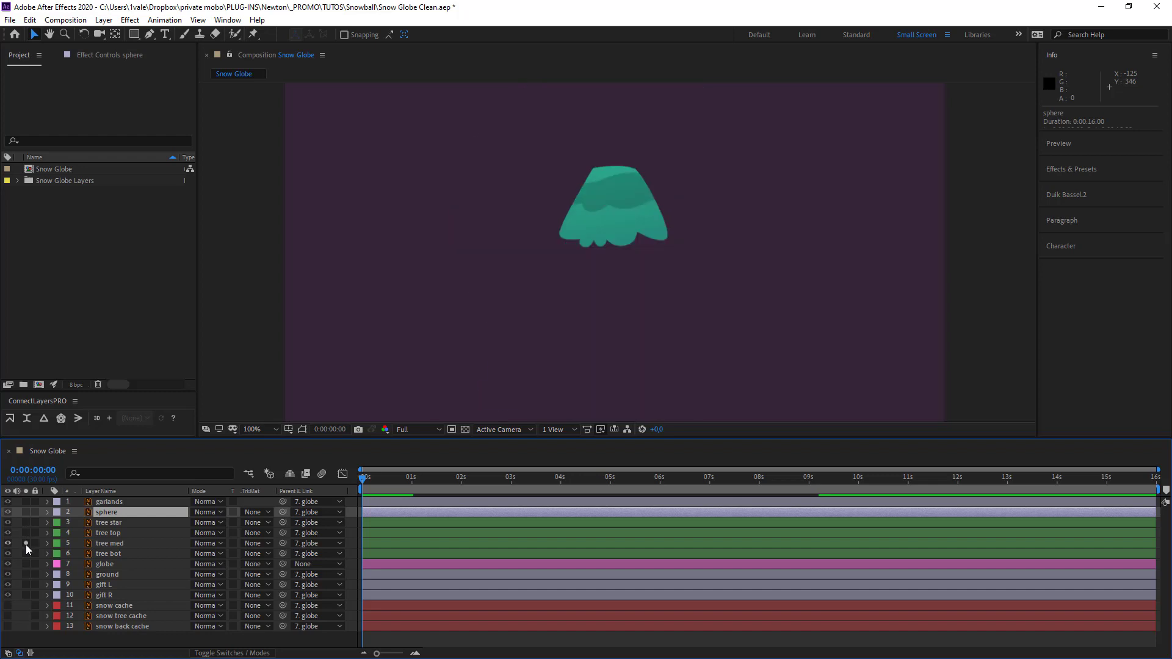
{"action": "left_click", "coordinate": [25, 543]}
{"action": "left_click", "coordinate": [26, 554]}
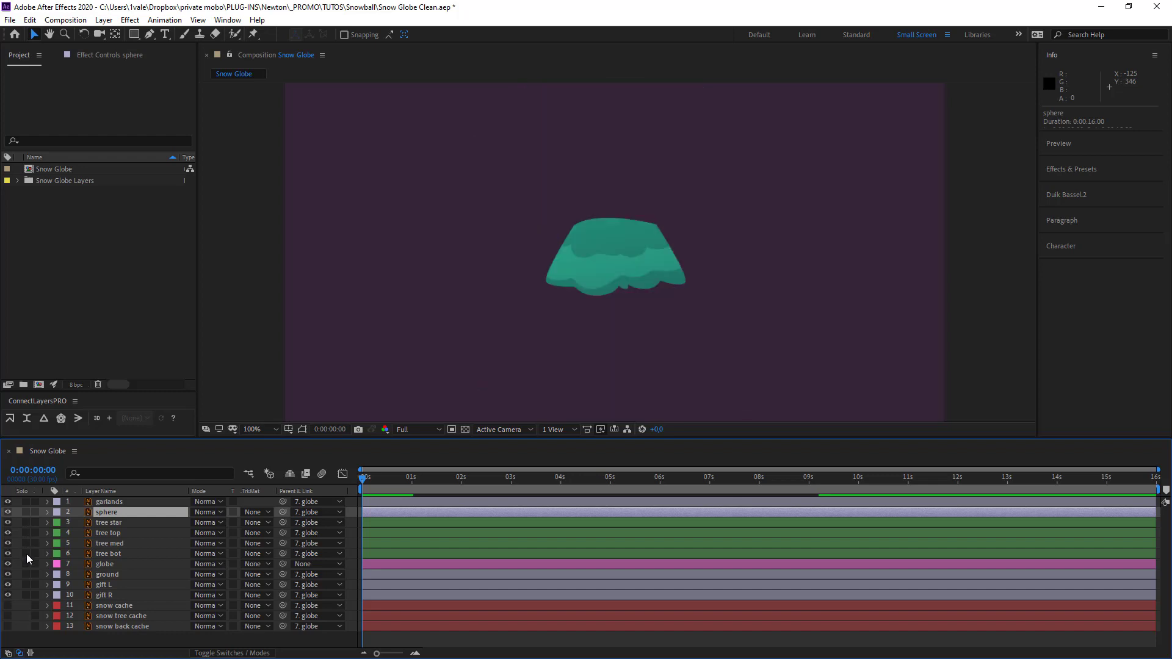
{"action": "left_click", "coordinate": [26, 554]}
{"action": "left_click", "coordinate": [27, 512]}
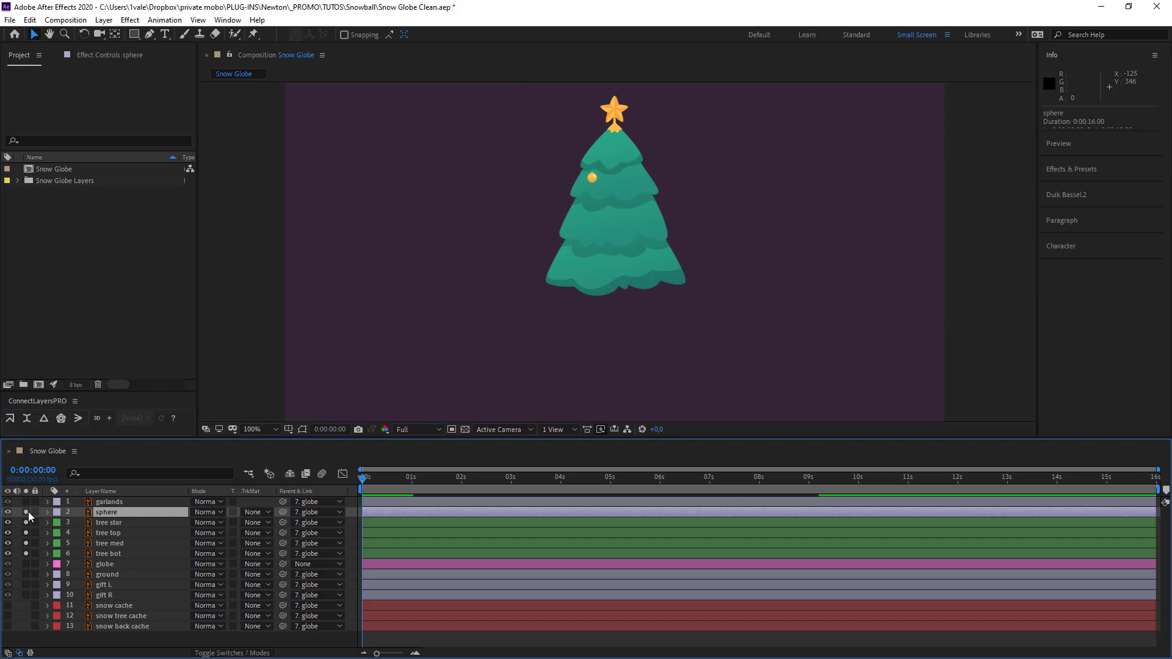
{"action": "left_click", "coordinate": [26, 512]}
{"action": "left_click", "coordinate": [26, 512]}
{"action": "left_click", "coordinate": [26, 553]}
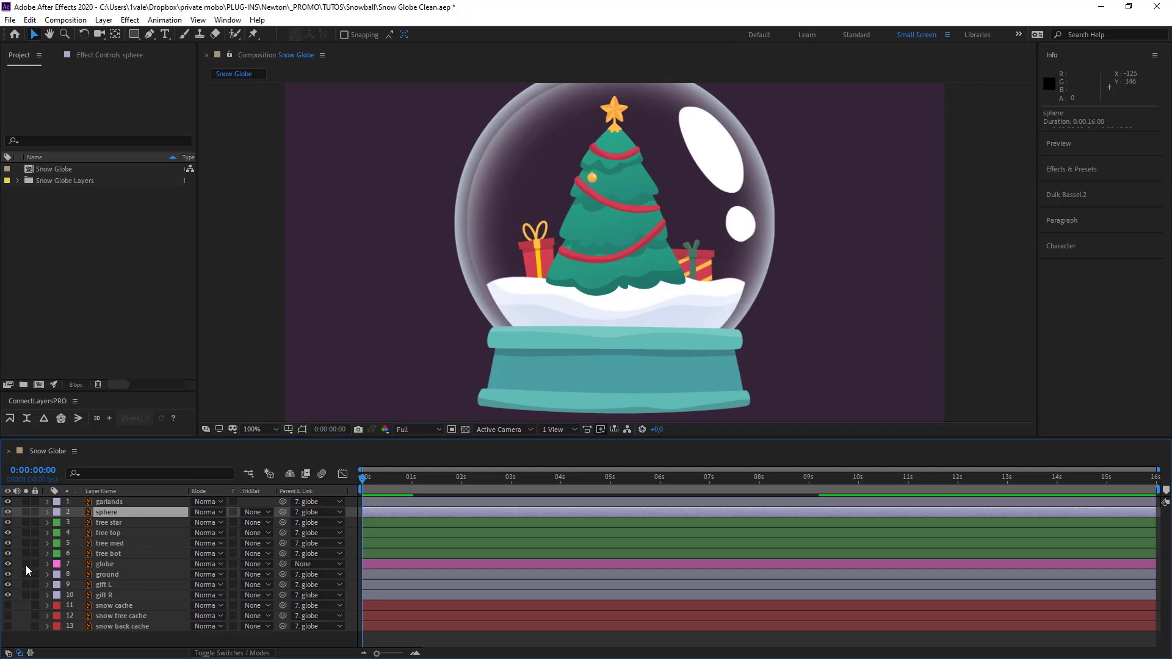
{"action": "left_click", "coordinate": [26, 564]}
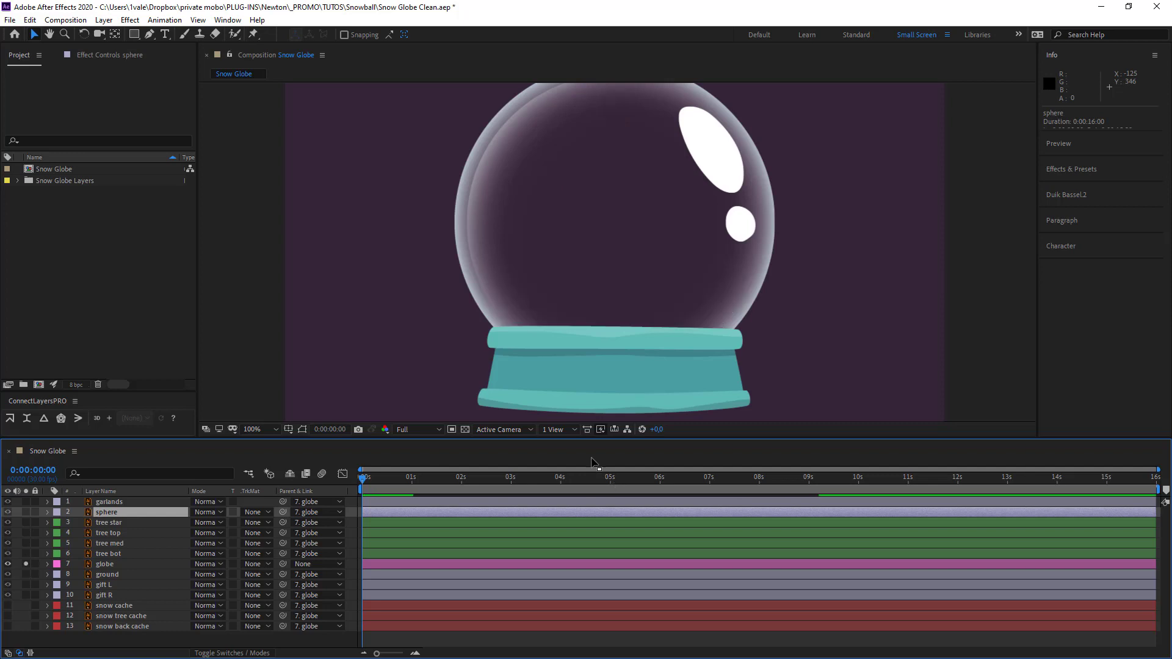
{"action": "left_click", "coordinate": [465, 430]}
{"action": "left_click", "coordinate": [465, 430]}
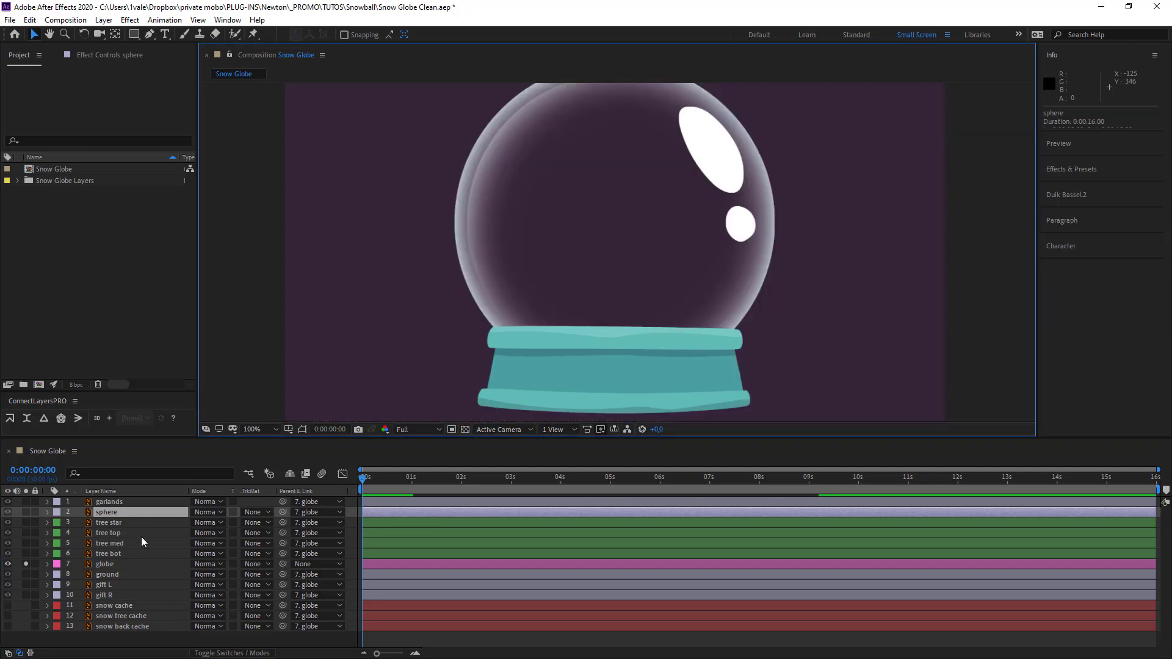
{"action": "left_click", "coordinate": [25, 563]}
{"action": "left_click", "coordinate": [25, 574]}
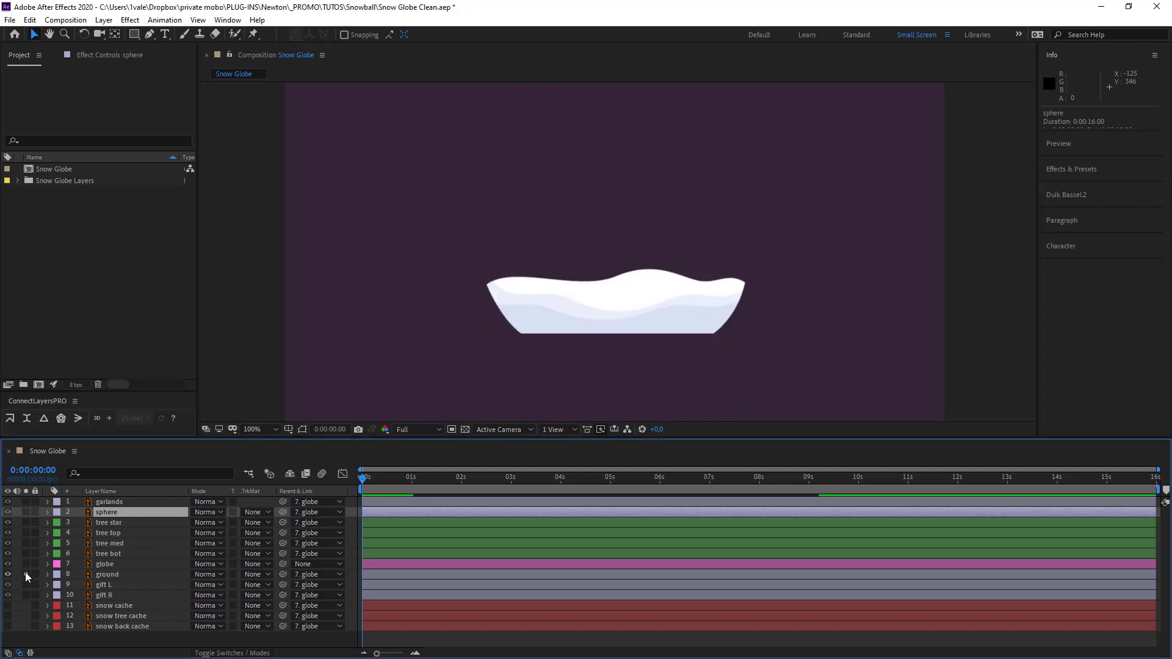
{"action": "left_click", "coordinate": [26, 574]}
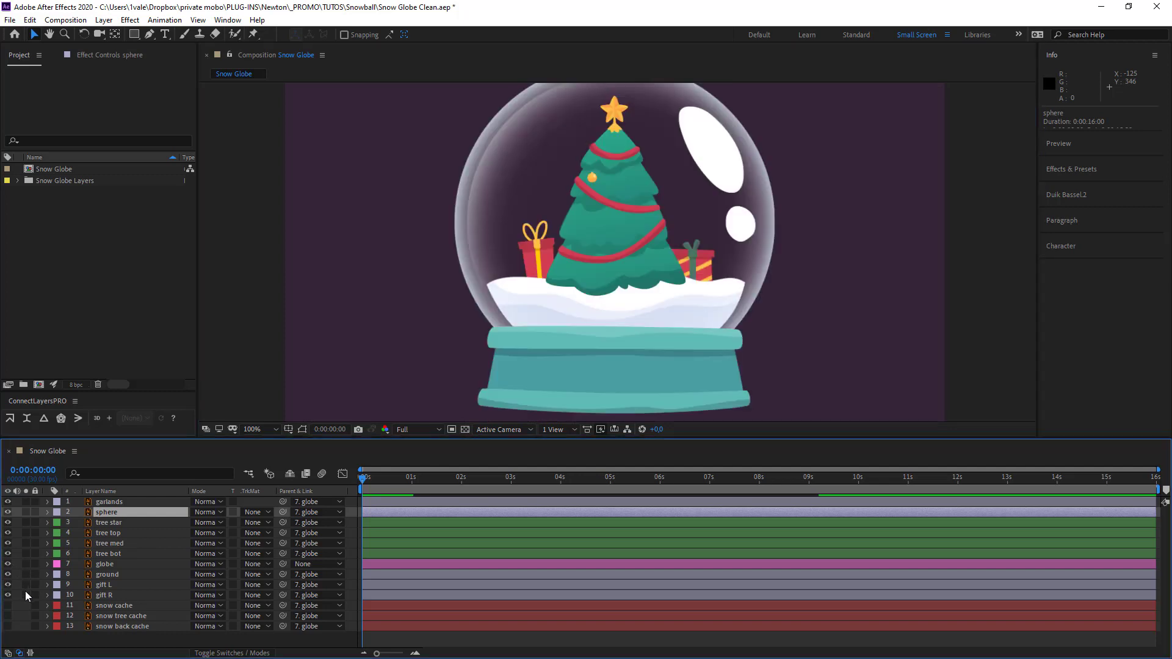
{"action": "left_click_drag", "start_coordinate": [24, 584], "coordinate": [8, 632]}
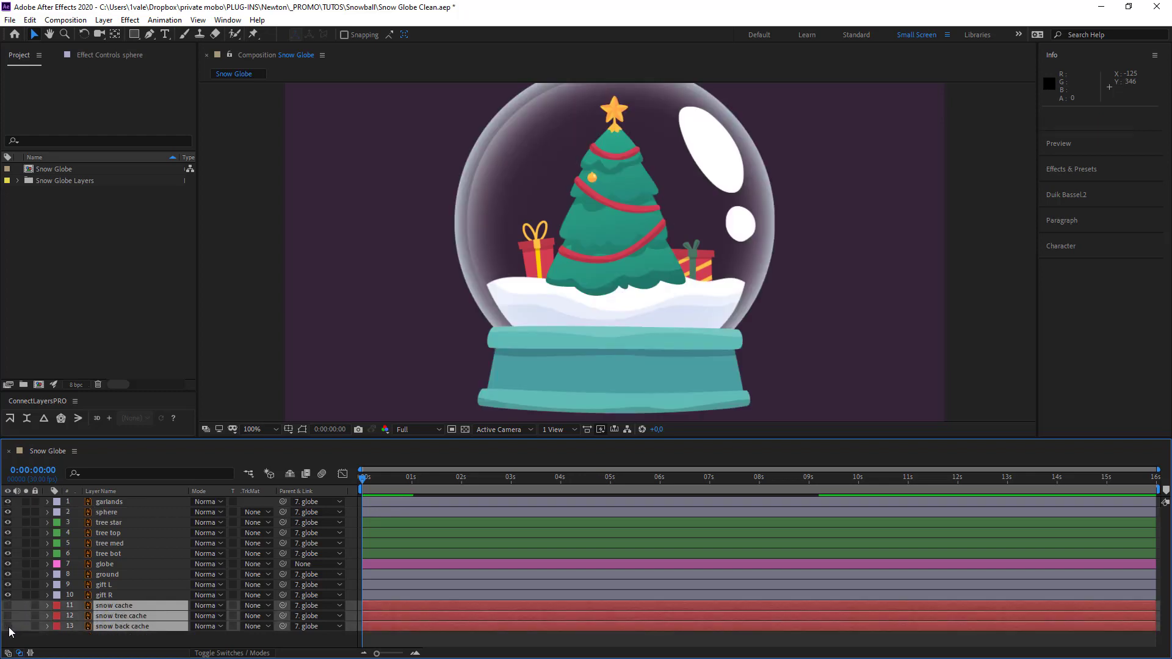
{"action": "left_click", "coordinate": [8, 626]}
{"action": "left_click", "coordinate": [106, 642]}
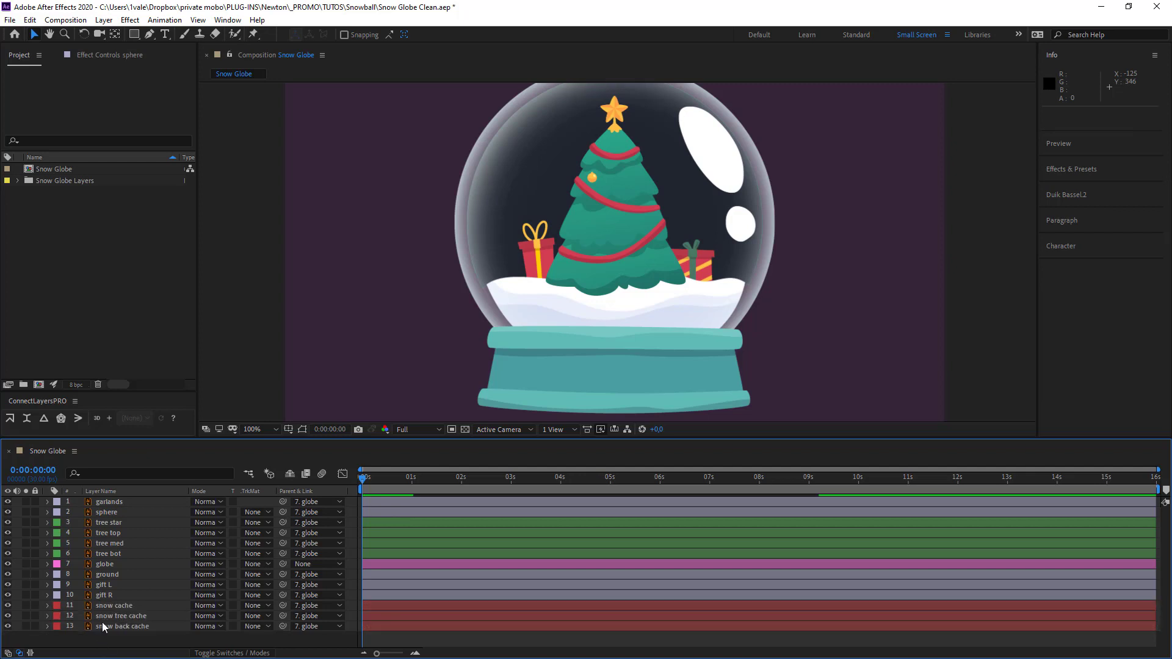
{"action": "left_click", "coordinate": [25, 605]}
{"action": "left_click", "coordinate": [25, 606]}
{"action": "left_click", "coordinate": [26, 616]}
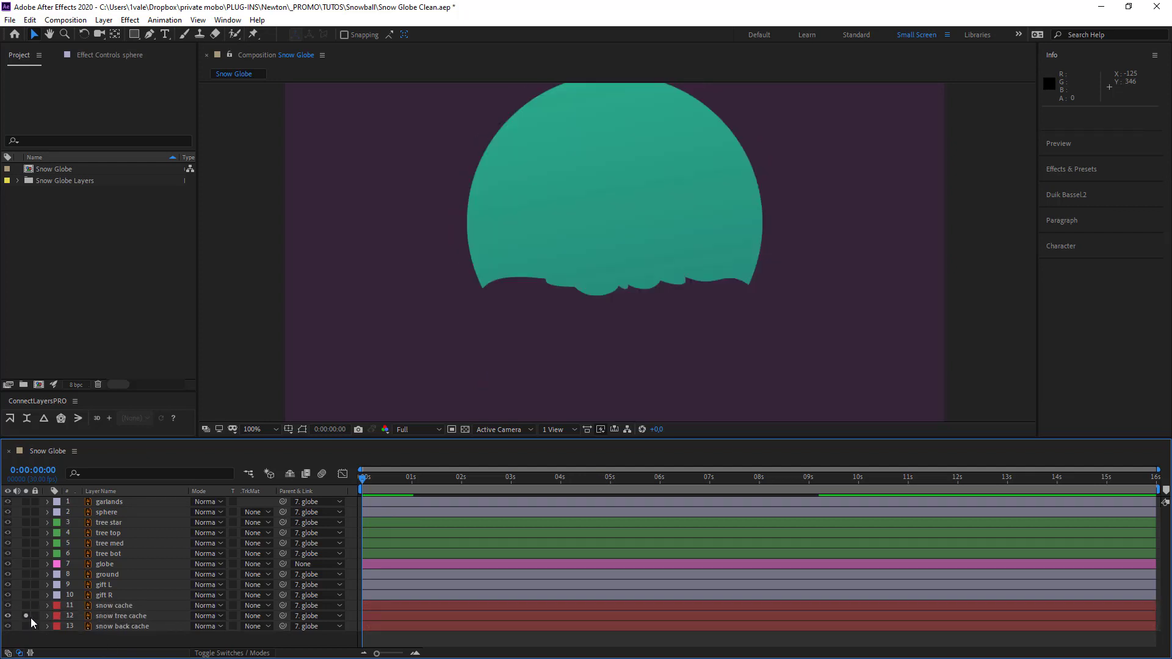
{"action": "left_click", "coordinate": [26, 625]}
{"action": "left_click", "coordinate": [26, 617]}
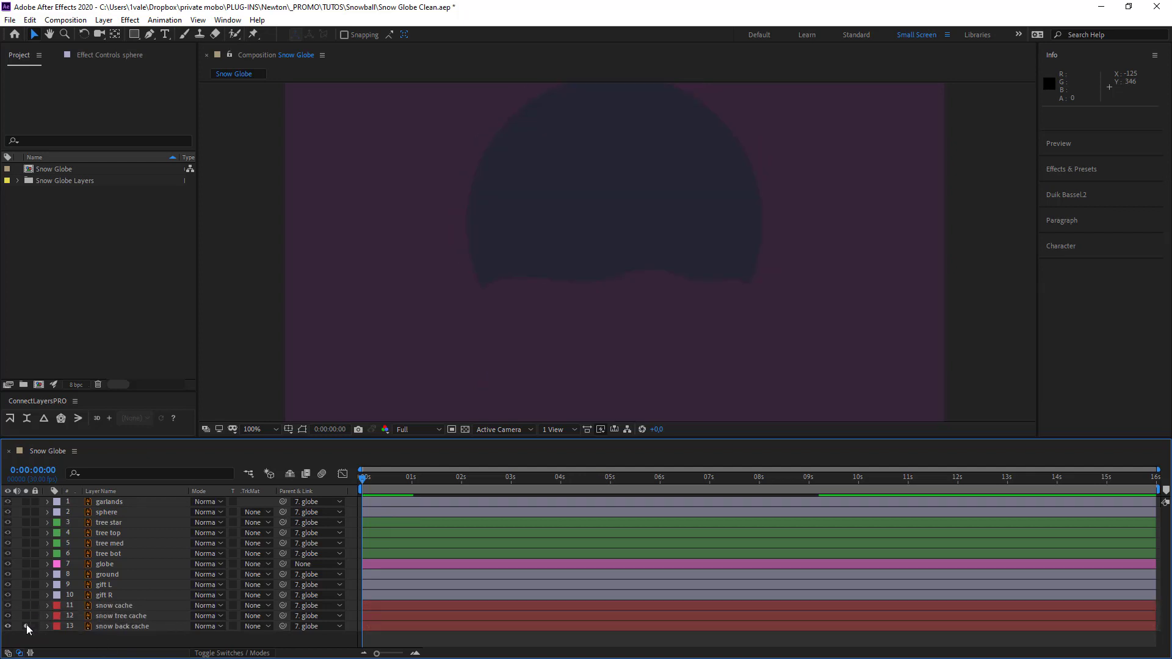
{"action": "left_click", "coordinate": [26, 625]}
{"action": "left_click_drag", "start_coordinate": [8, 605], "coordinate": [8, 626]}
{"action": "key", "text": "comma"}
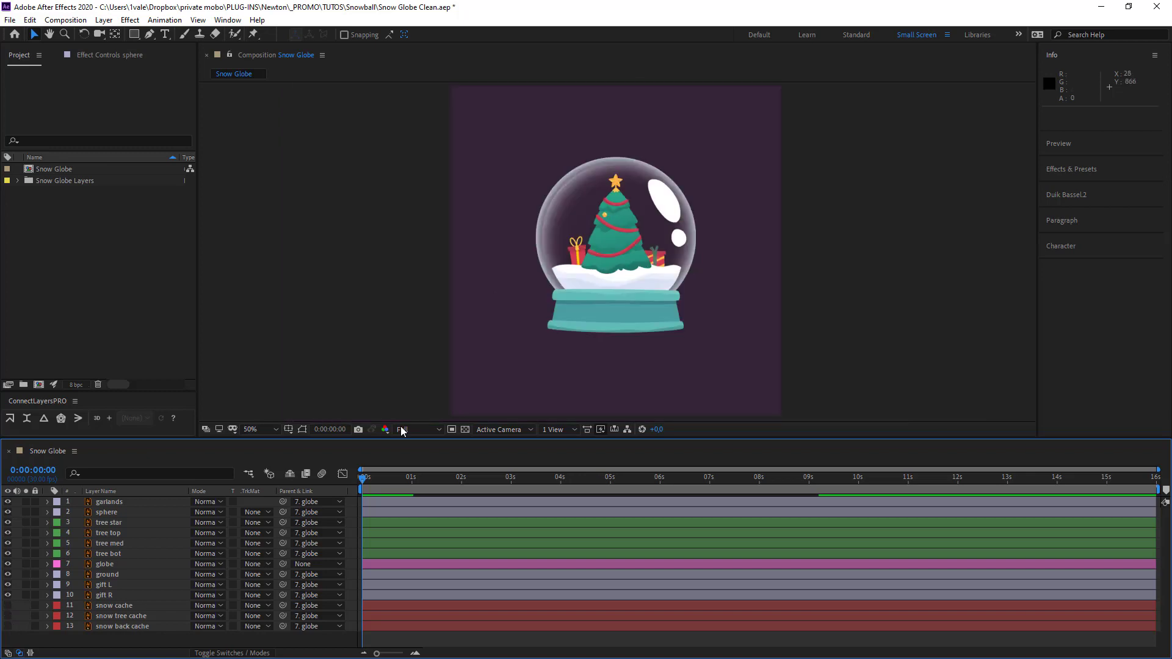
{"action": "left_click_drag", "start_coordinate": [376, 481], "coordinate": [423, 481]}
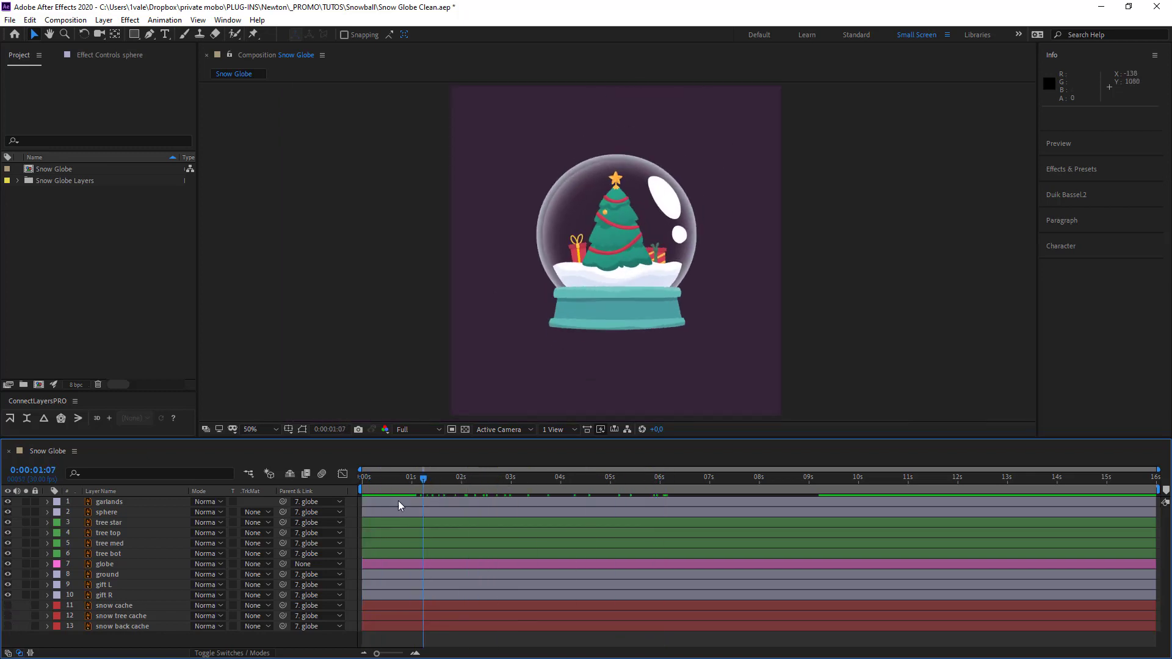
{"action": "key", "text": "Home"}
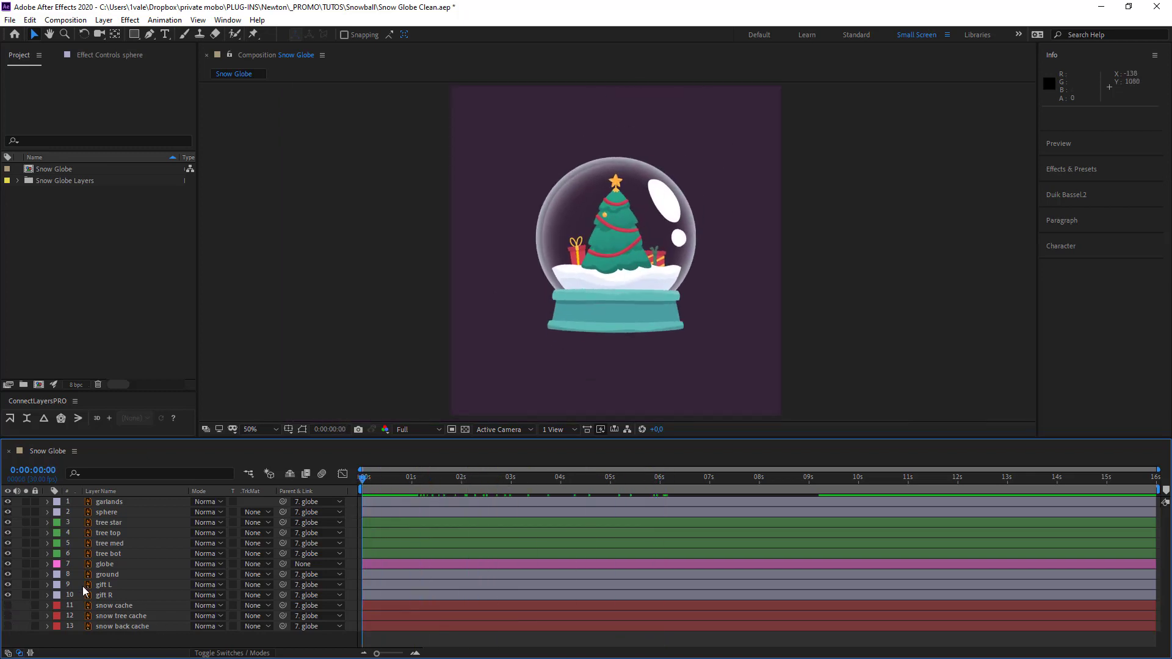
{"action": "left_click", "coordinate": [116, 565]}
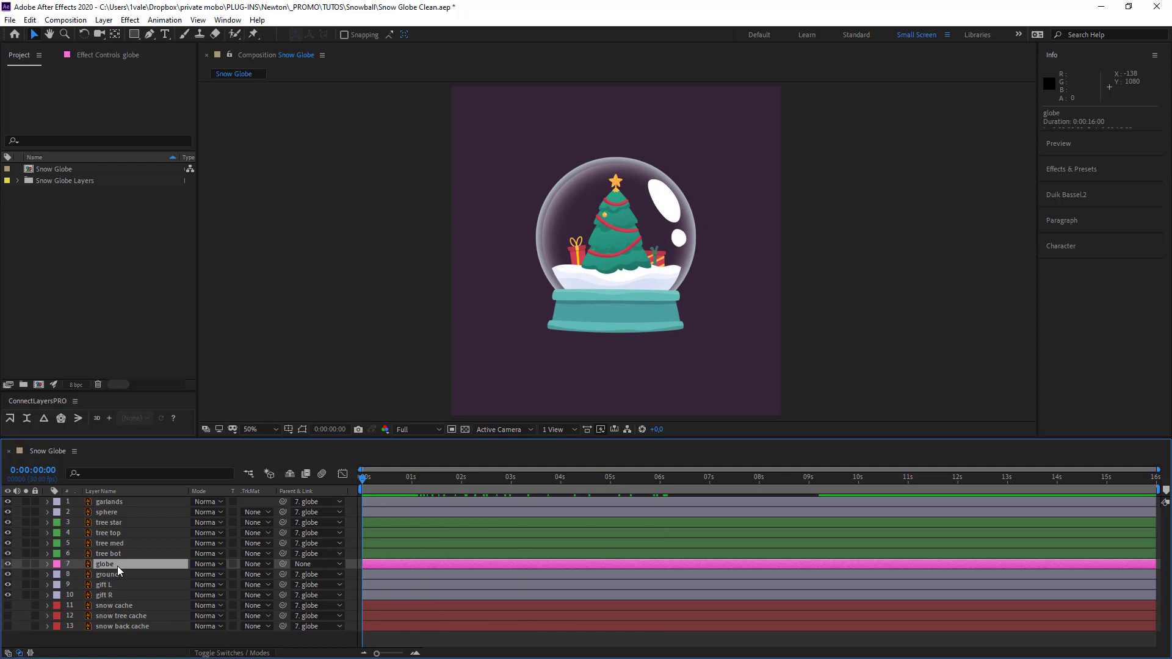
{"action": "key", "text": "p"}
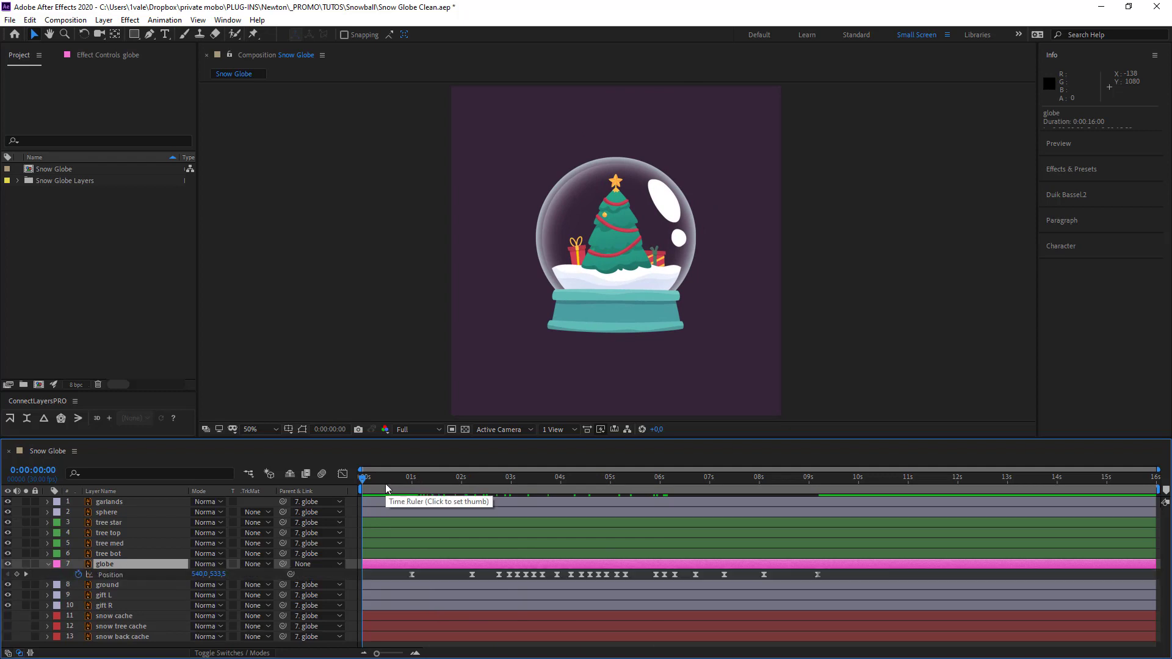
{"action": "key", "text": "shift+r"}
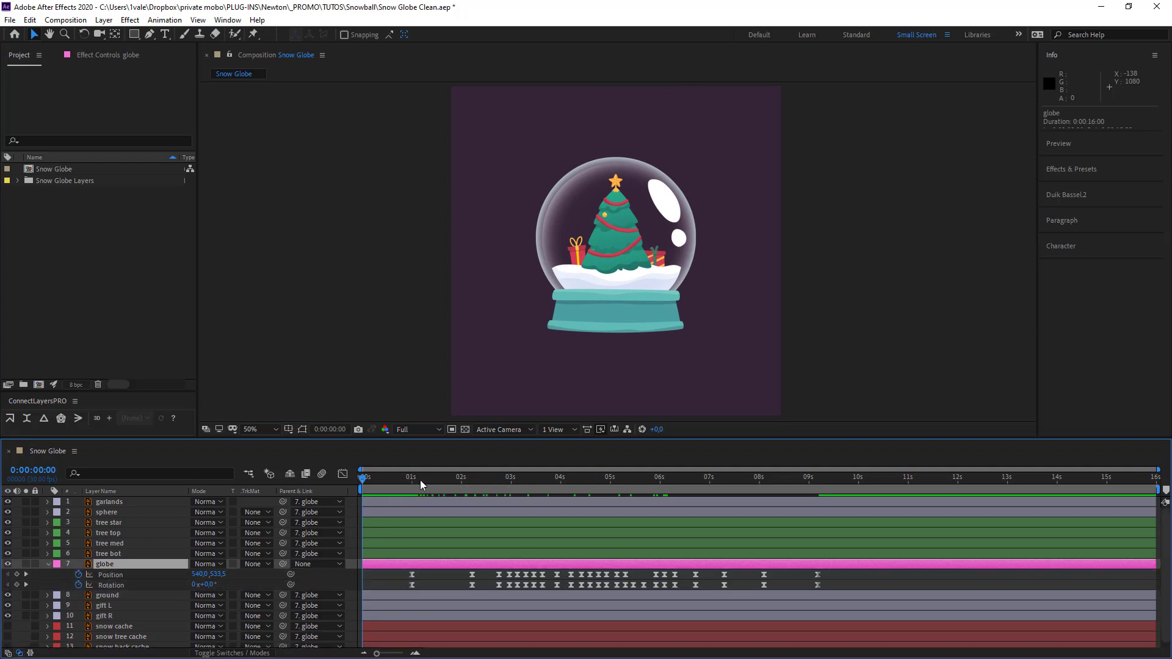
{"action": "left_click", "coordinate": [501, 485]}
{"action": "left_click_drag", "start_coordinate": [528, 489], "coordinate": [870, 484]}
{"action": "key", "text": "Home"}
{"action": "key", "text": "space"}
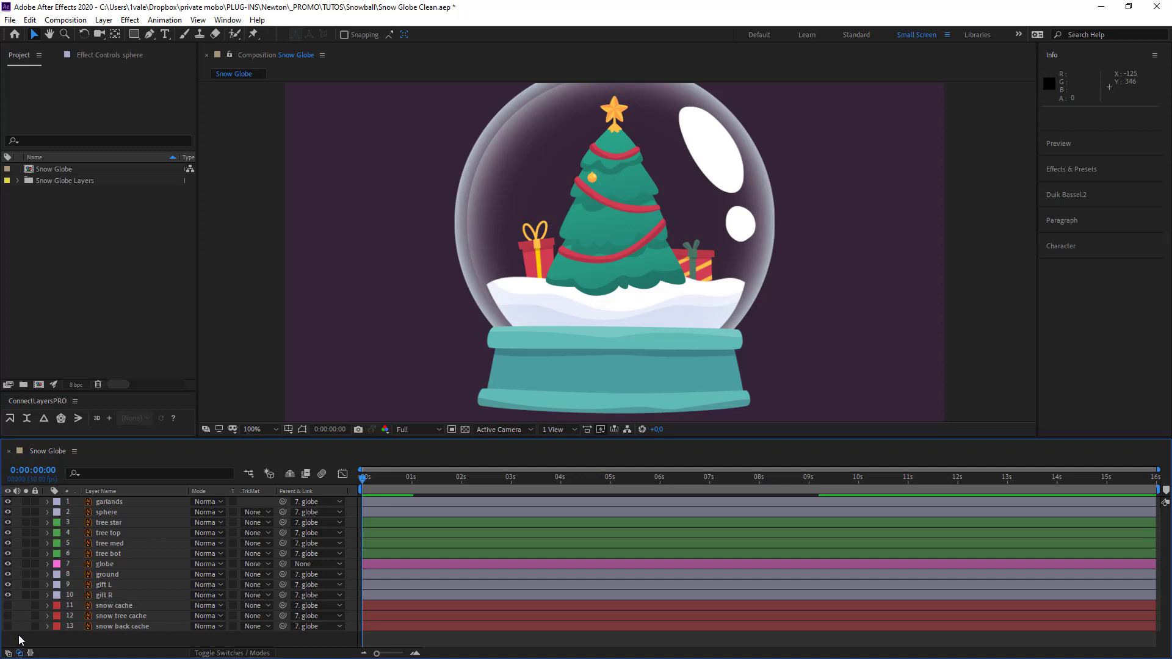
Step: Pre-compose the tree star, top, med and bot layers into a composition named 'tree'
{"action": "key", "text": "period"}
{"action": "key", "text": "comma"}
{"action": "key", "text": "comma"}
{"action": "key", "text": "period"}
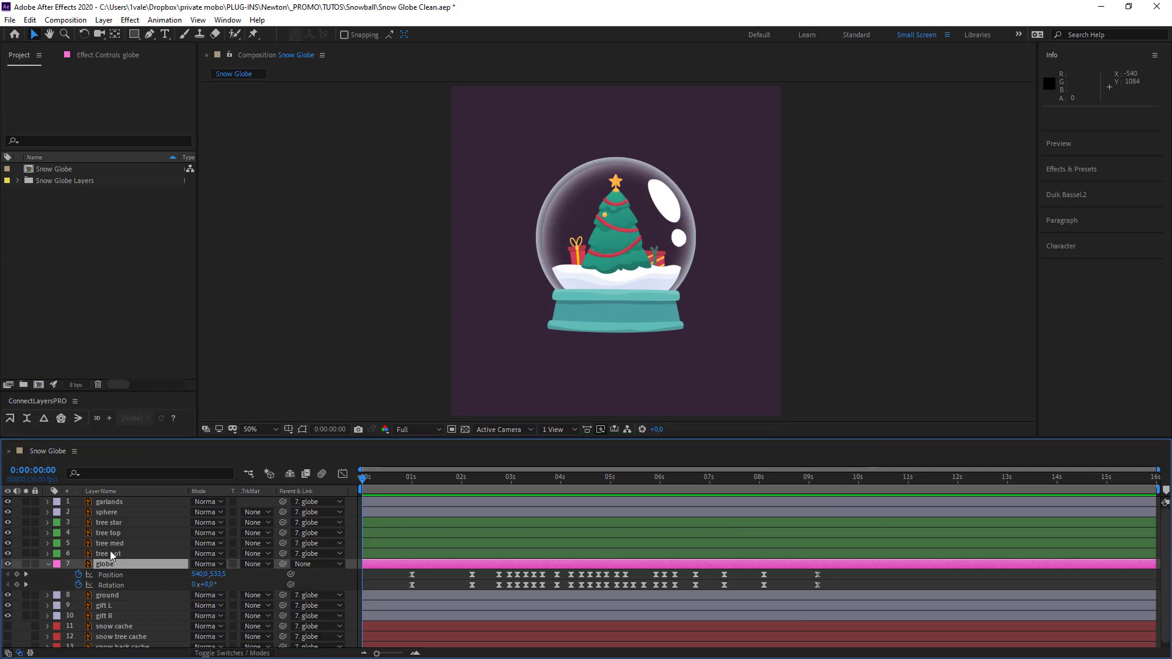
{"action": "left_click", "coordinate": [111, 554]}
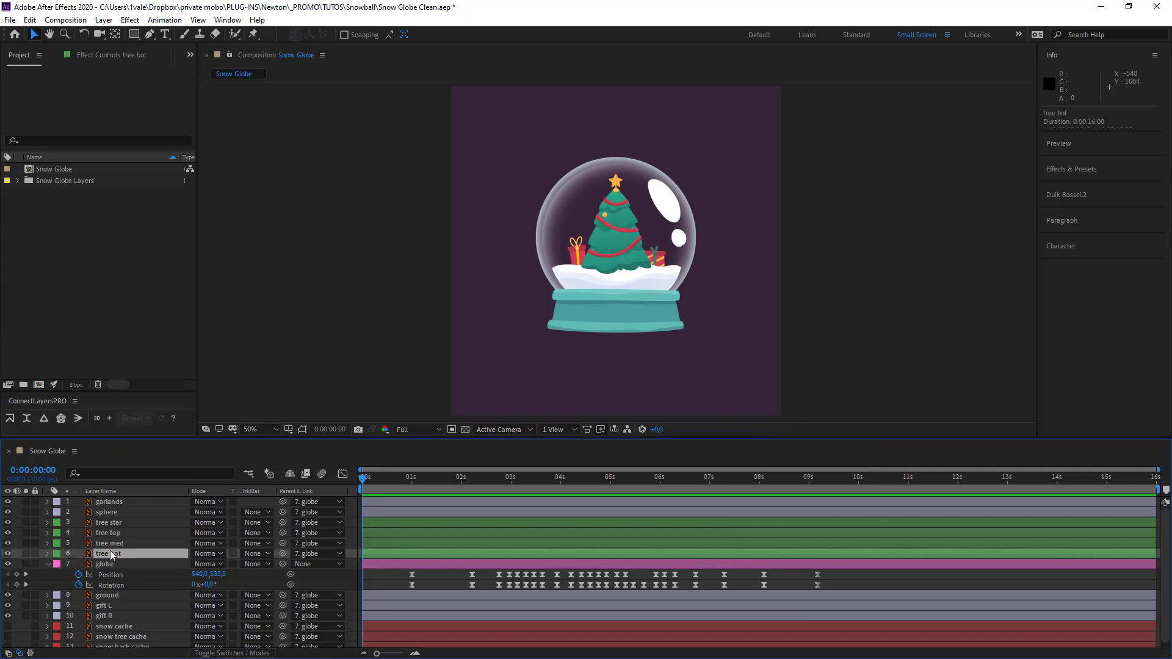
{"action": "left_click", "coordinate": [113, 522], "text": "shift"}
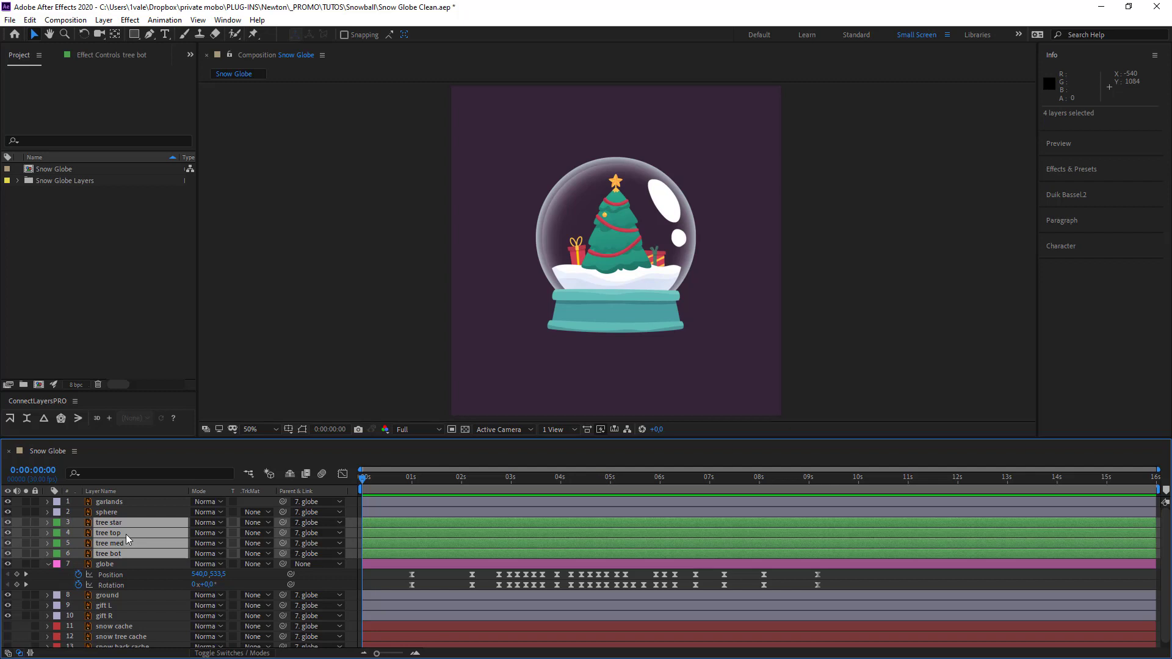
{"action": "key", "text": "ctrl+shift+c"}
{"action": "type", "text": "tree"}
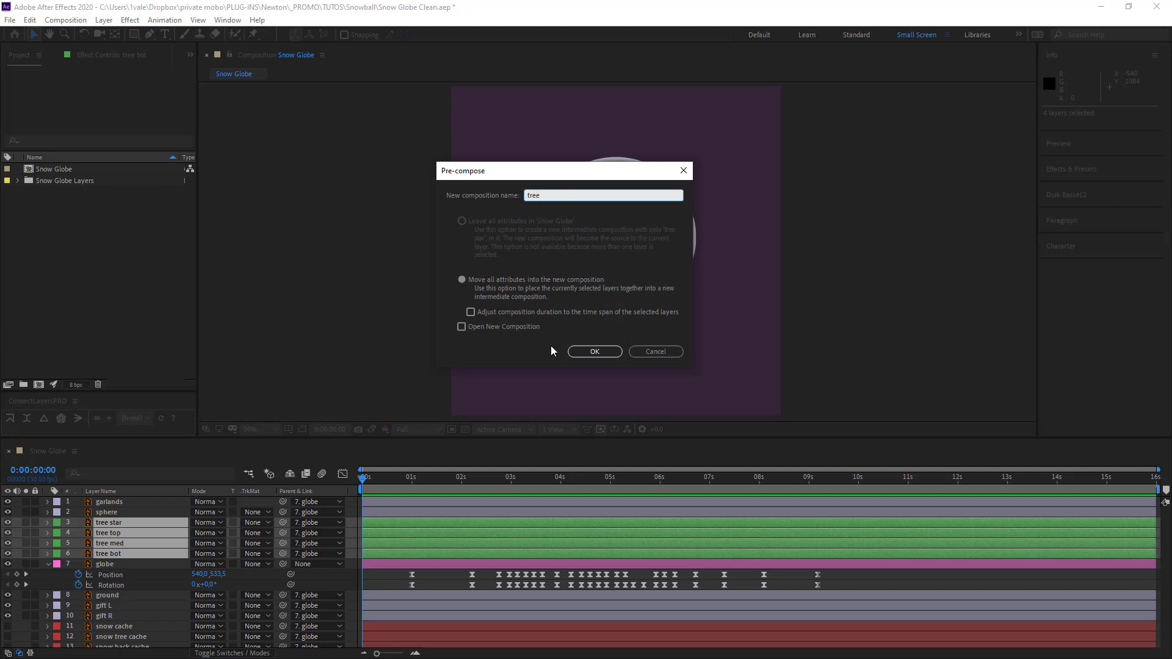
{"action": "left_click", "coordinate": [593, 350]}
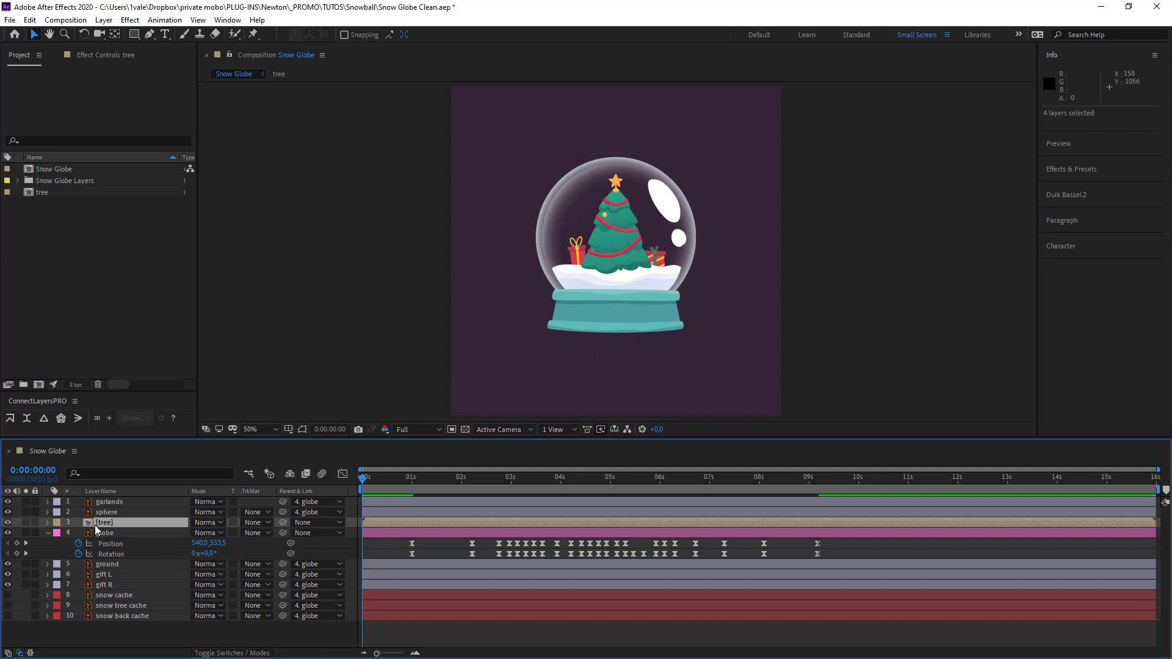
Step: Paste a copy of the Snow Globe's globe layer into 'tree', below the four tree layers
{"action": "double_click", "coordinate": [104, 522]}
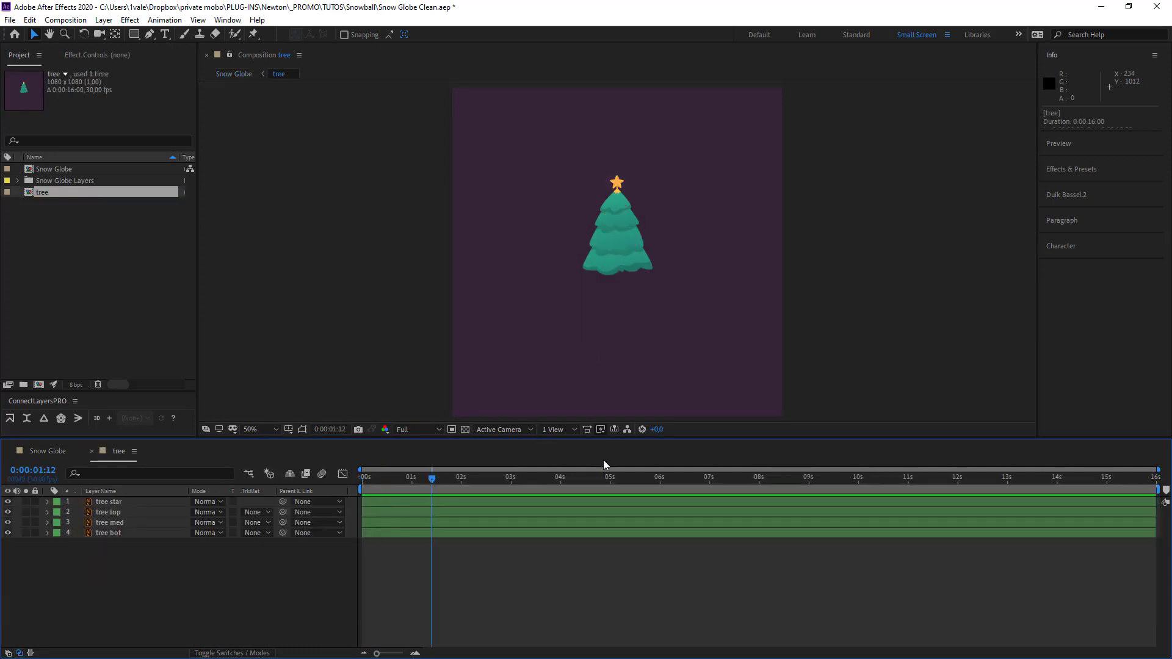
{"action": "left_click", "coordinate": [36, 452]}
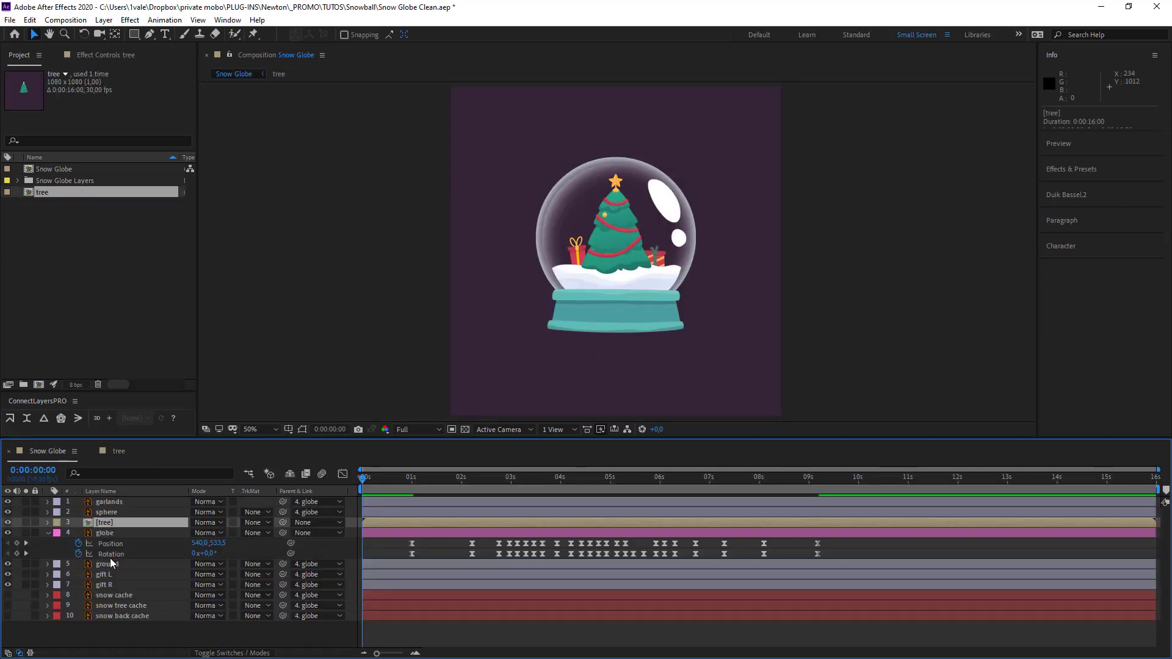
{"action": "left_click", "coordinate": [105, 533]}
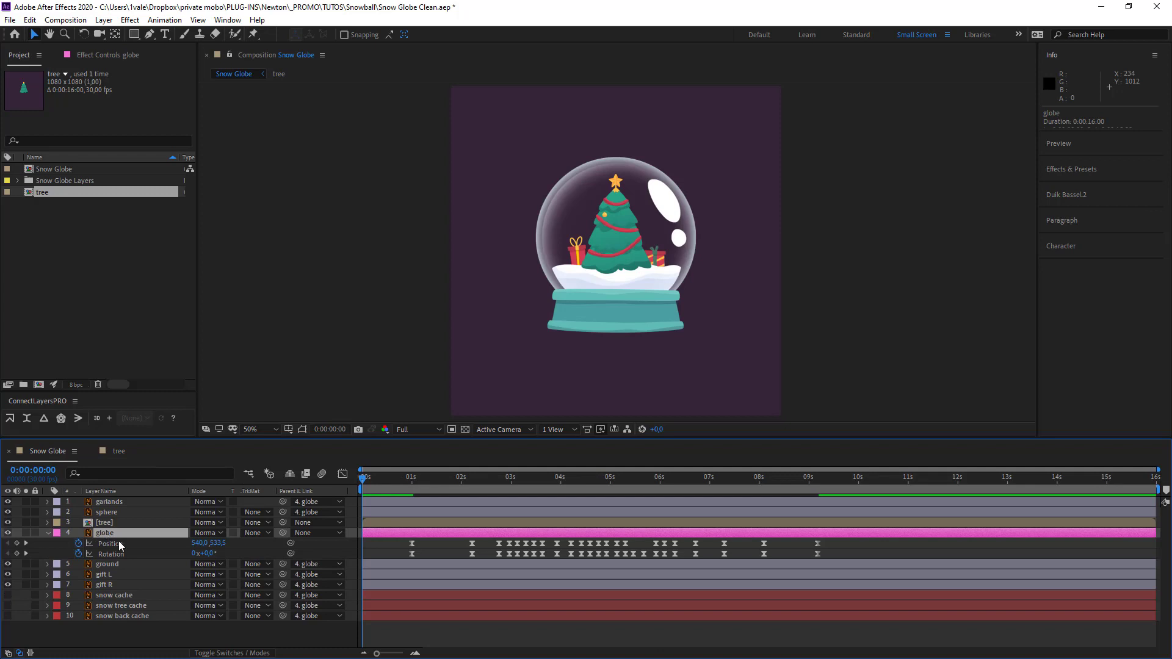
{"action": "left_click", "coordinate": [121, 452]}
{"action": "key", "text": "ctrl+v"}
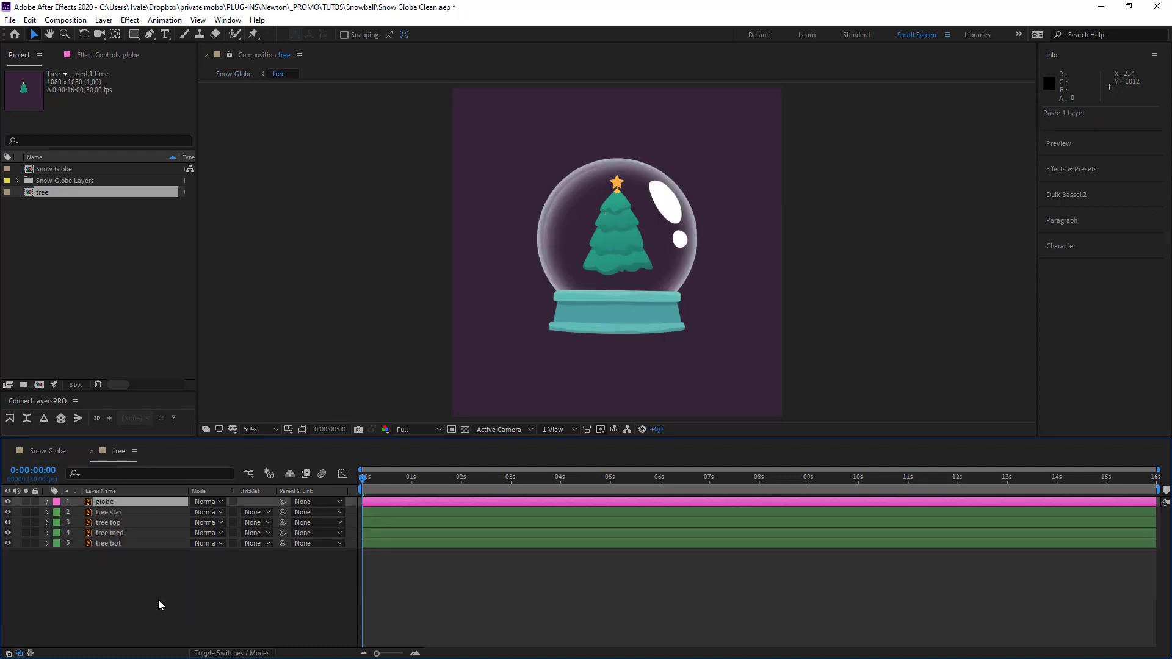
{"action": "left_click_drag", "start_coordinate": [113, 501], "coordinate": [122, 548]}
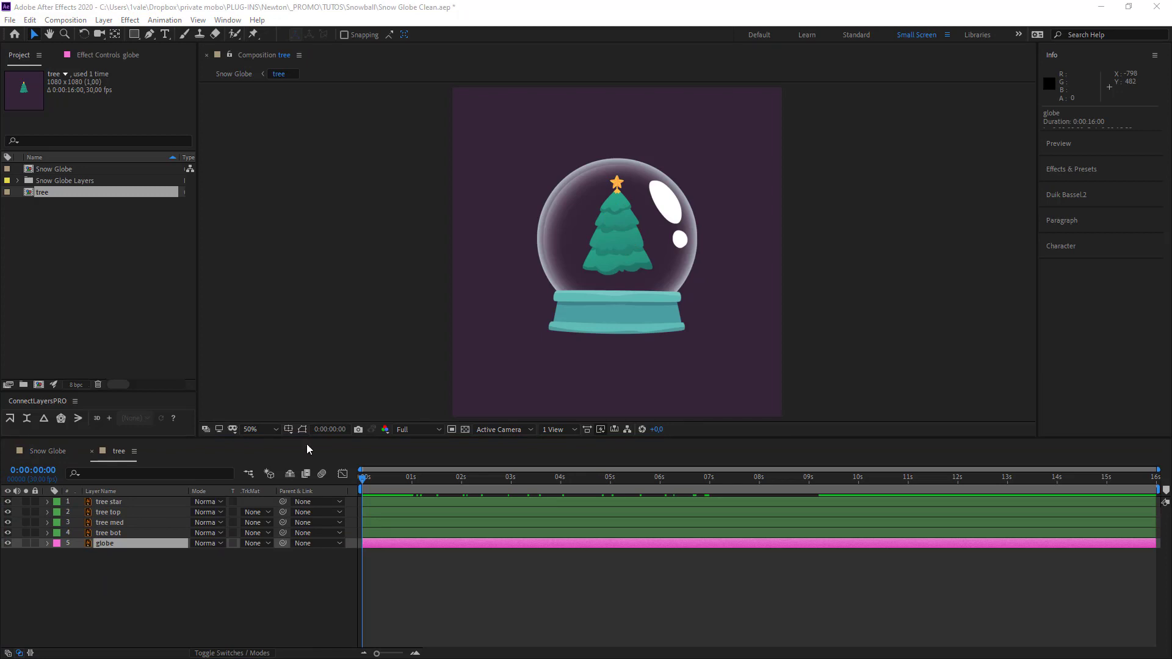
{"action": "left_click", "coordinate": [411, 478]}
{"action": "left_click_drag", "start_coordinate": [465, 482], "coordinate": [354, 481]}
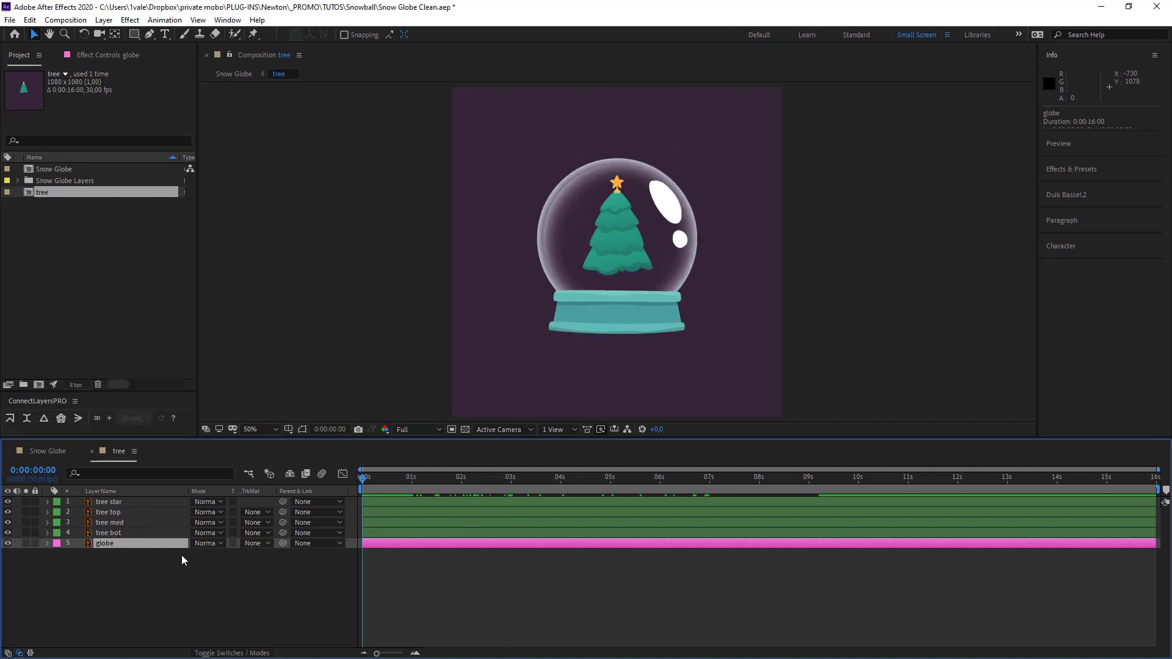
Step: Parent the tree bot layer to the globe layer using the Parent pickwhip
{"action": "left_click", "coordinate": [126, 535]}
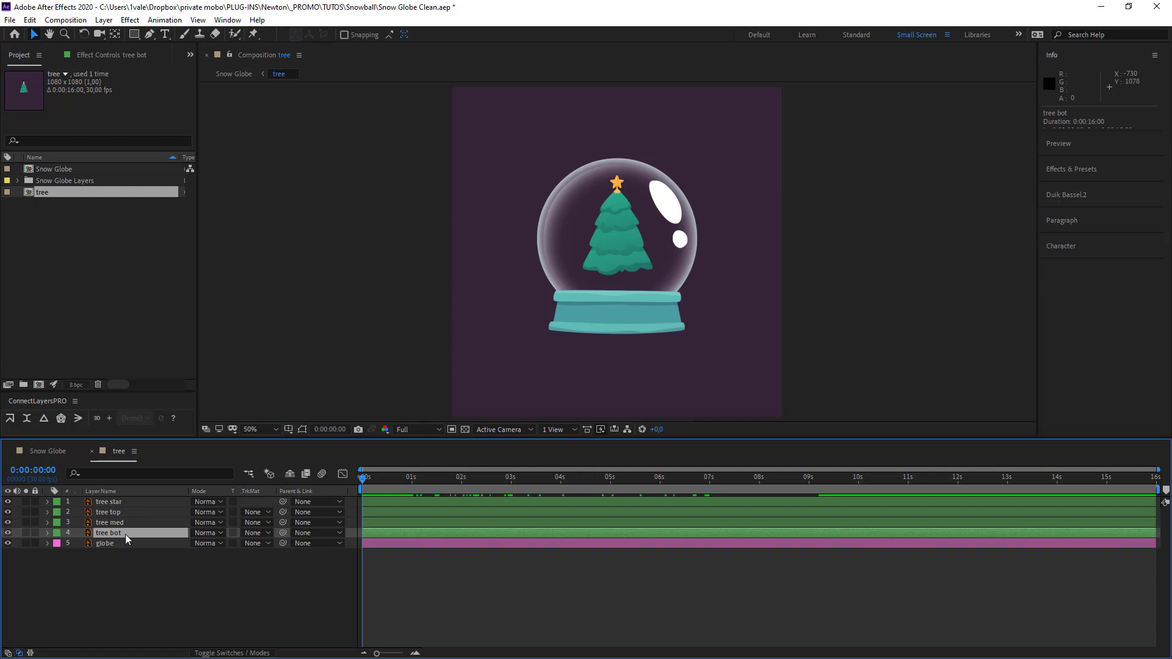
{"action": "left_click_drag", "start_coordinate": [123, 533], "coordinate": [288, 445]}
{"action": "left_click", "coordinate": [301, 432]}
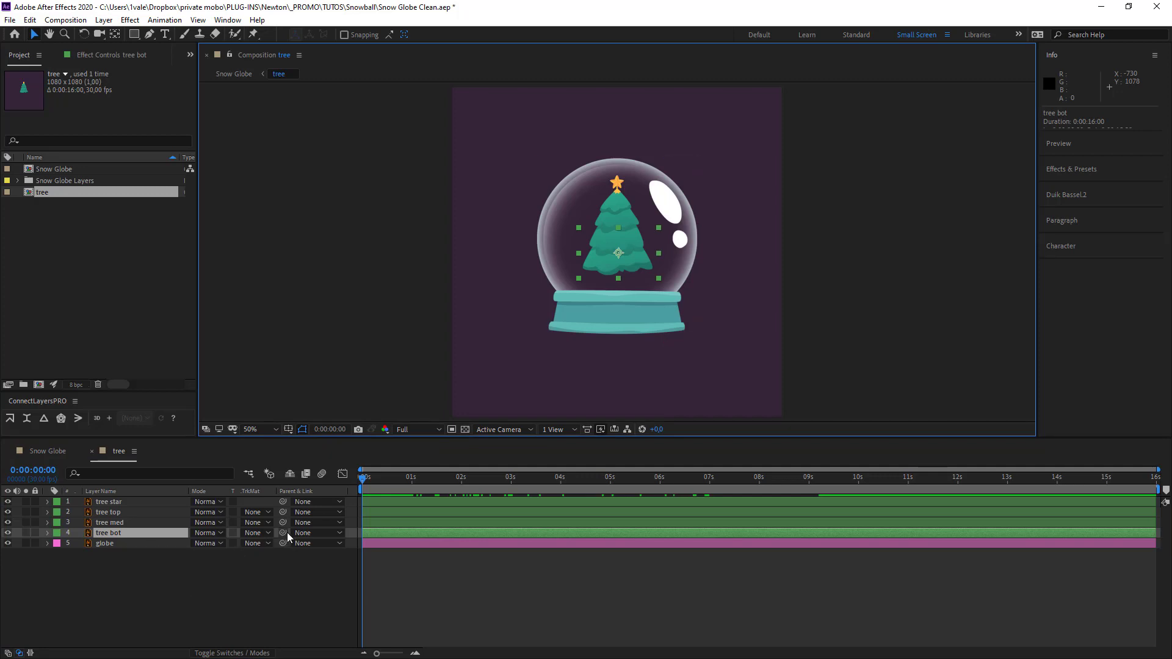
{"action": "left_click_drag", "start_coordinate": [283, 532], "coordinate": [143, 543]}
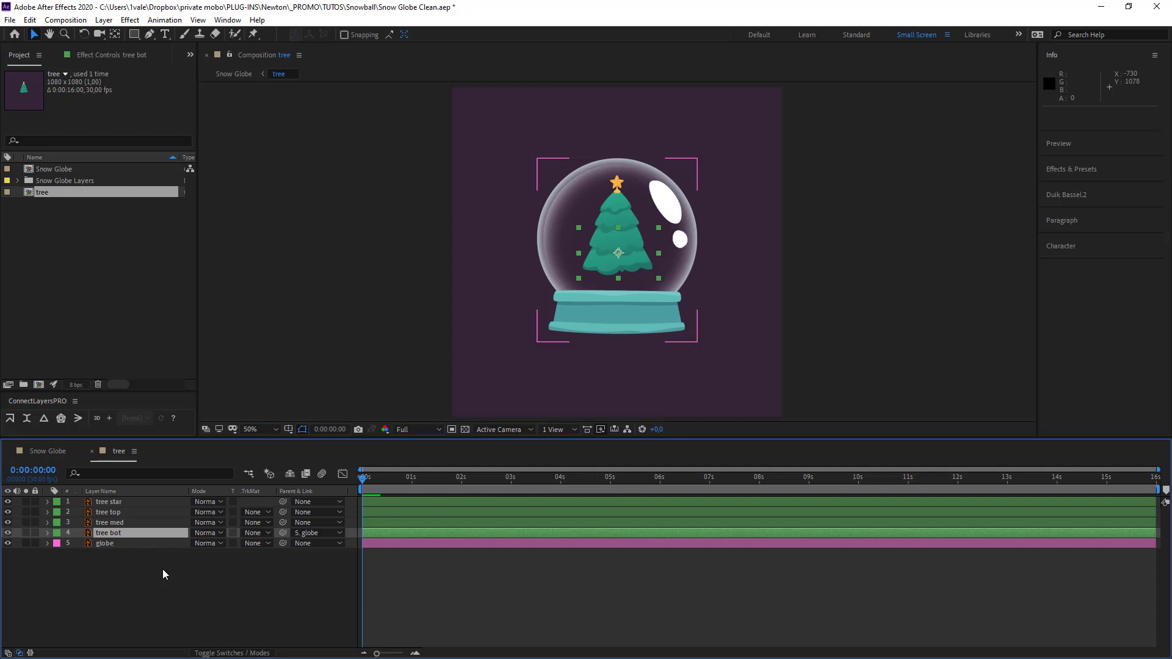
{"action": "left_click", "coordinate": [164, 580]}
Step: Hide the globe layer and return to the Selection tool
{"action": "left_click", "coordinate": [7, 543]}
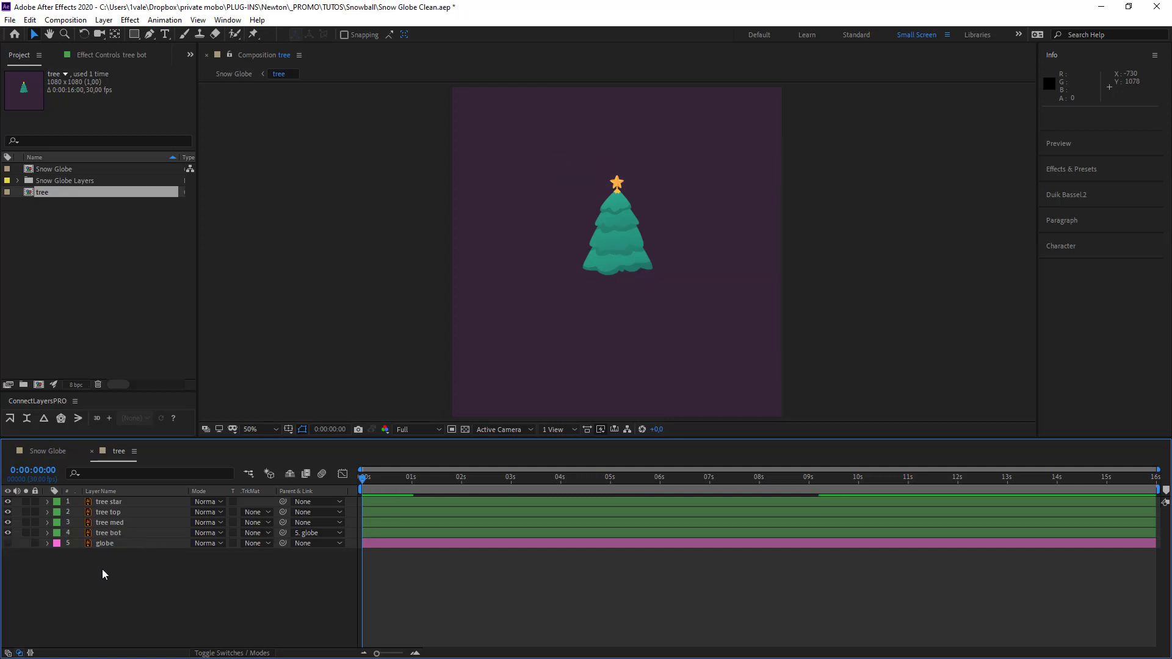
{"action": "left_click", "coordinate": [617, 268]}
{"action": "scroll", "coordinate": [596, 285], "scroll_direction": "up", "scroll_amount": 4}
{"action": "scroll", "coordinate": [632, 236], "scroll_direction": "down", "scroll_amount": 4}
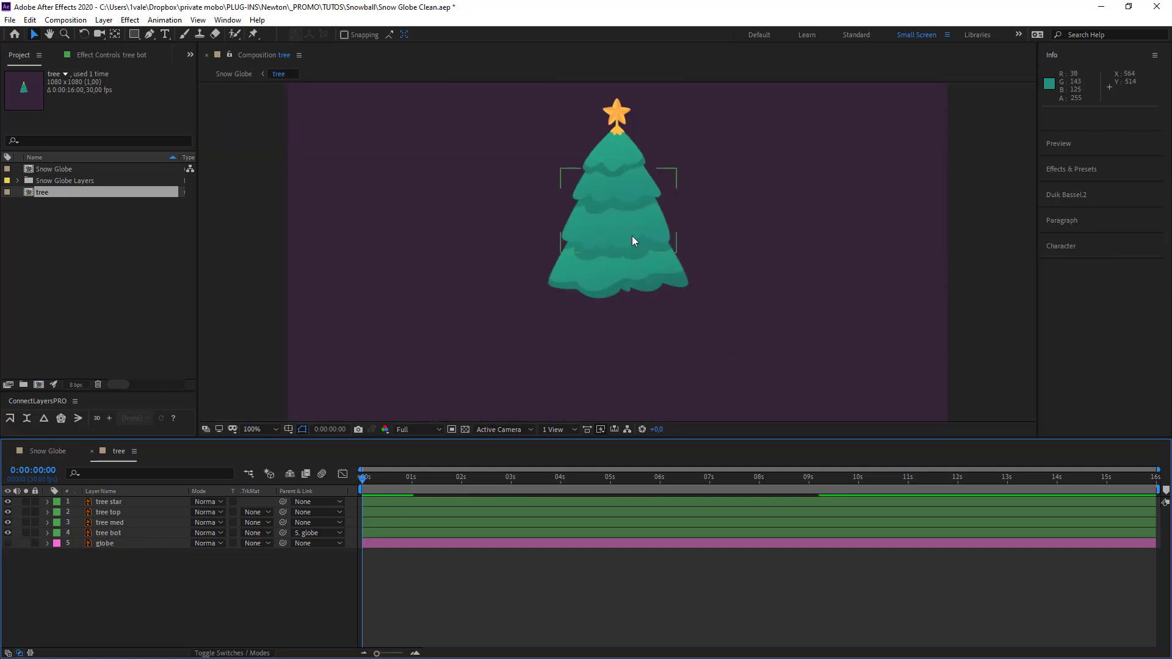
{"action": "scroll", "coordinate": [616, 256], "scroll_direction": "up", "scroll_amount": 2}
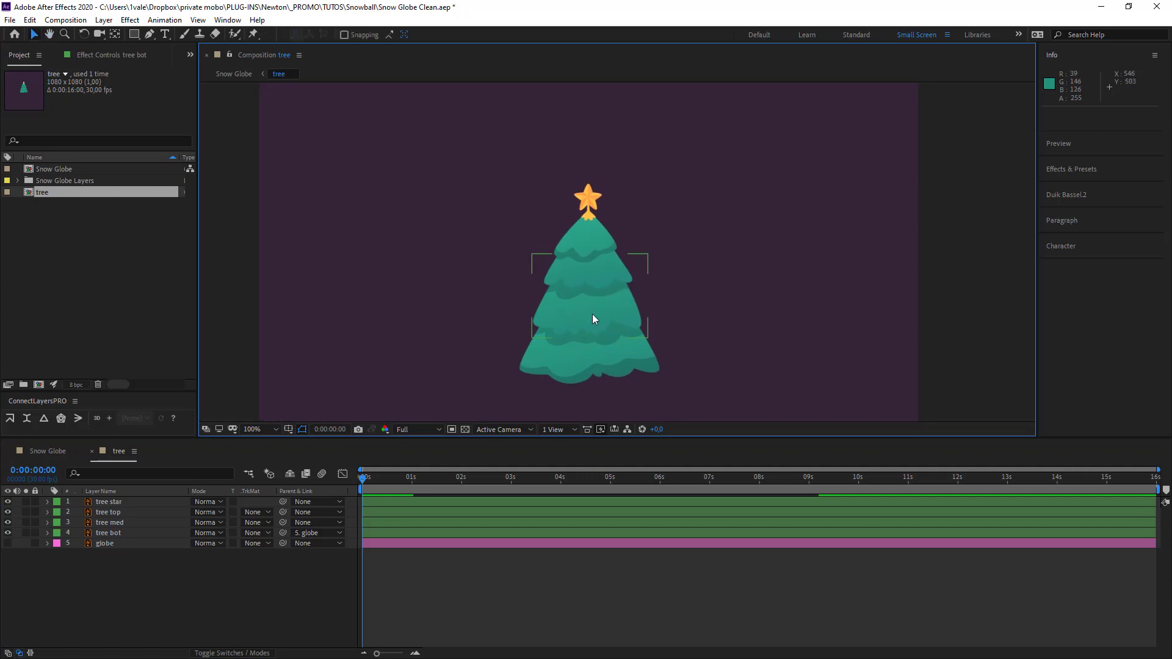
{"action": "scroll", "coordinate": [602, 293], "scroll_direction": "up", "scroll_amount": 2}
{"action": "key", "text": "v"}
{"action": "left_click", "coordinate": [366, 250]}
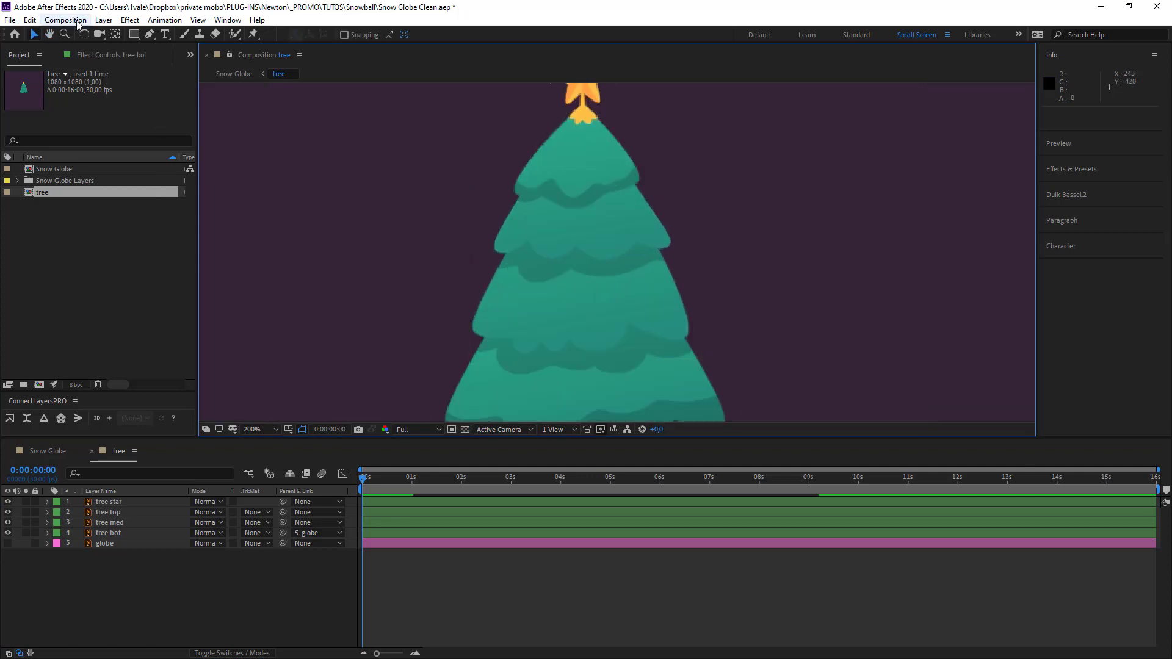
Step: Locate Newton 3 in the Composition menu, set the view to 100%, and bring up the Edit menu
{"action": "left_click", "coordinate": [65, 20]}
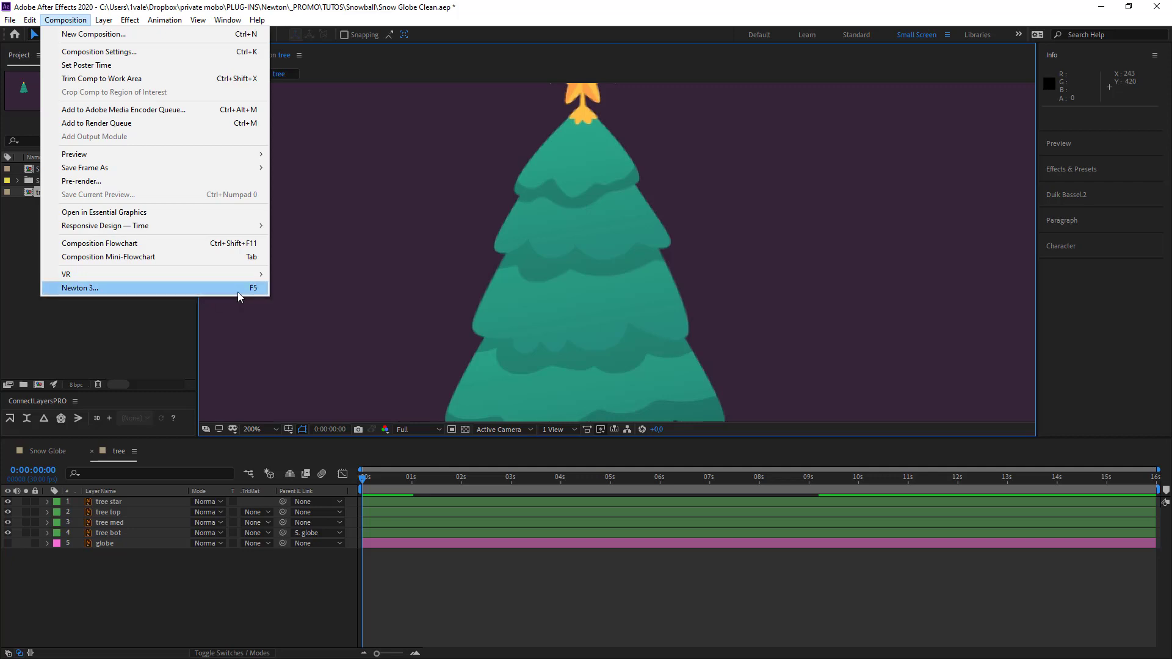
{"action": "left_click", "coordinate": [440, 304]}
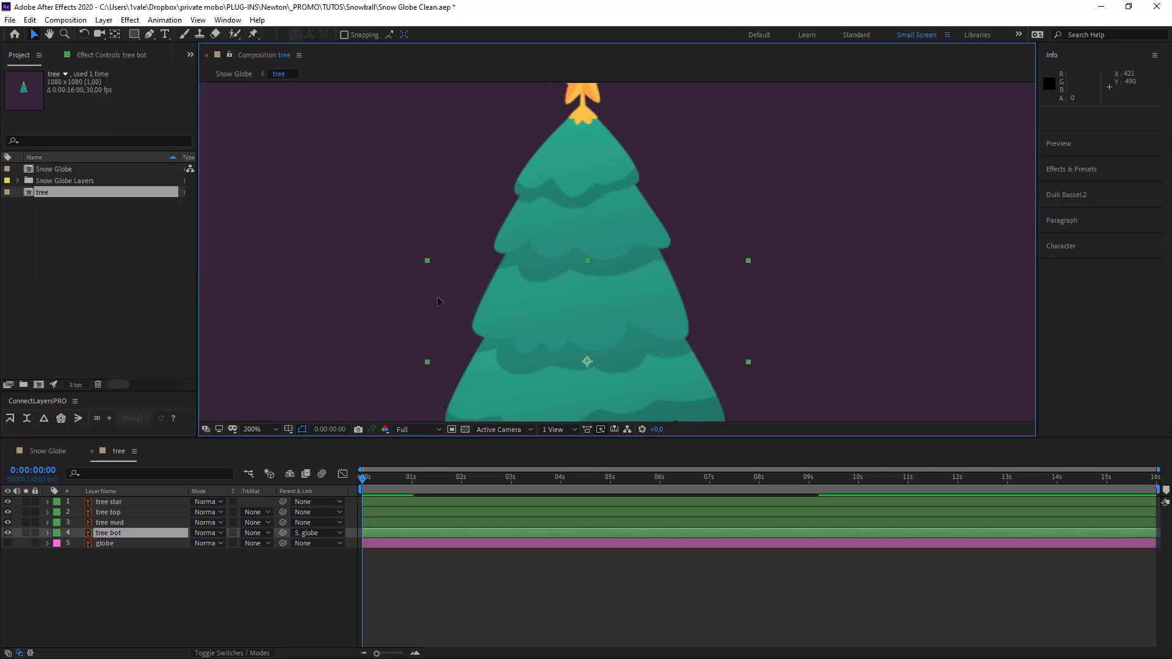
{"action": "key", "text": "shift+slash"}
{"action": "key", "text": "slash"}
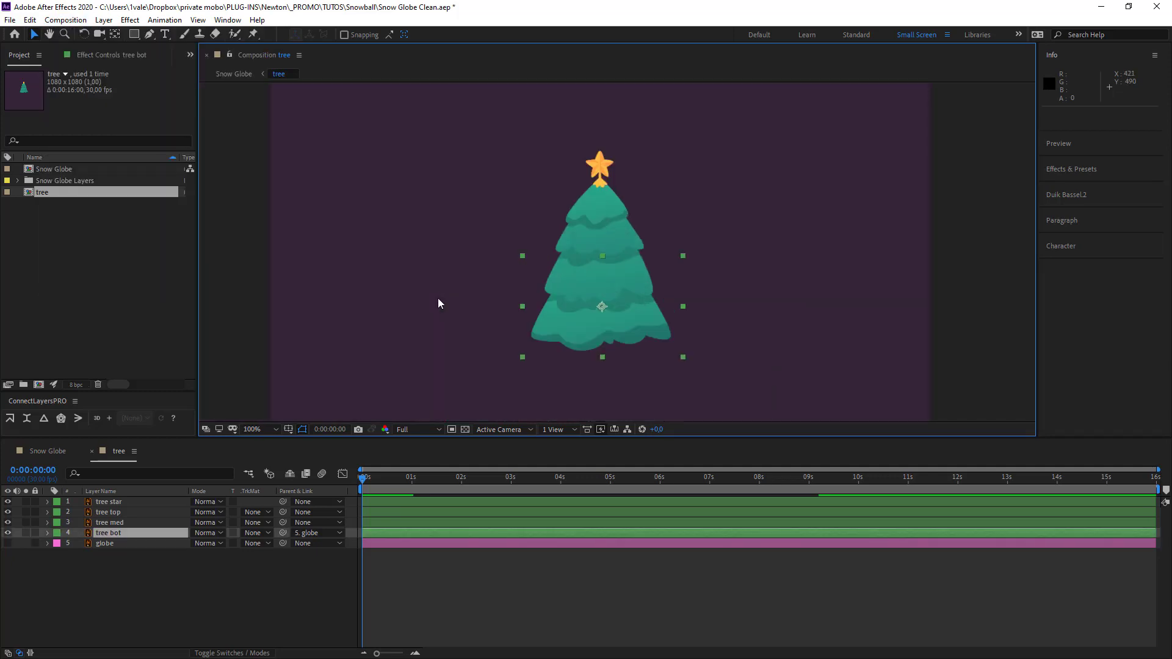
{"action": "left_click", "coordinate": [66, 20]}
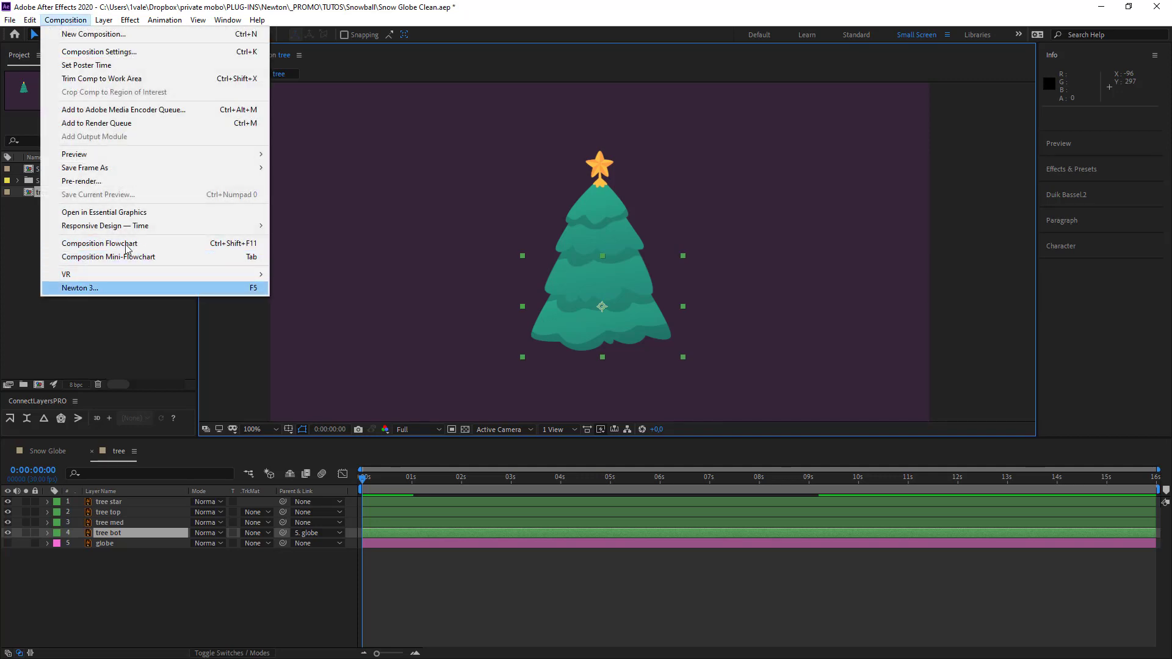
{"action": "mouse_move", "coordinate": [30, 21]}
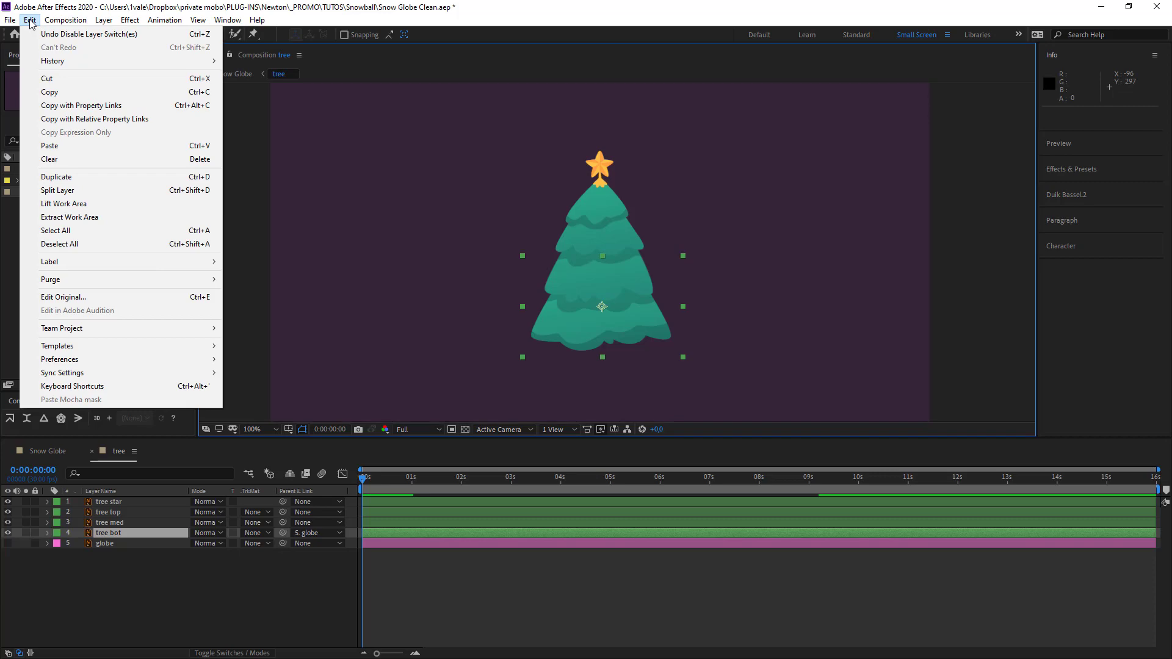
Step: In Keyboard Shortcuts, clear the key previously assigned to Newton 3
{"action": "left_click", "coordinate": [119, 390]}
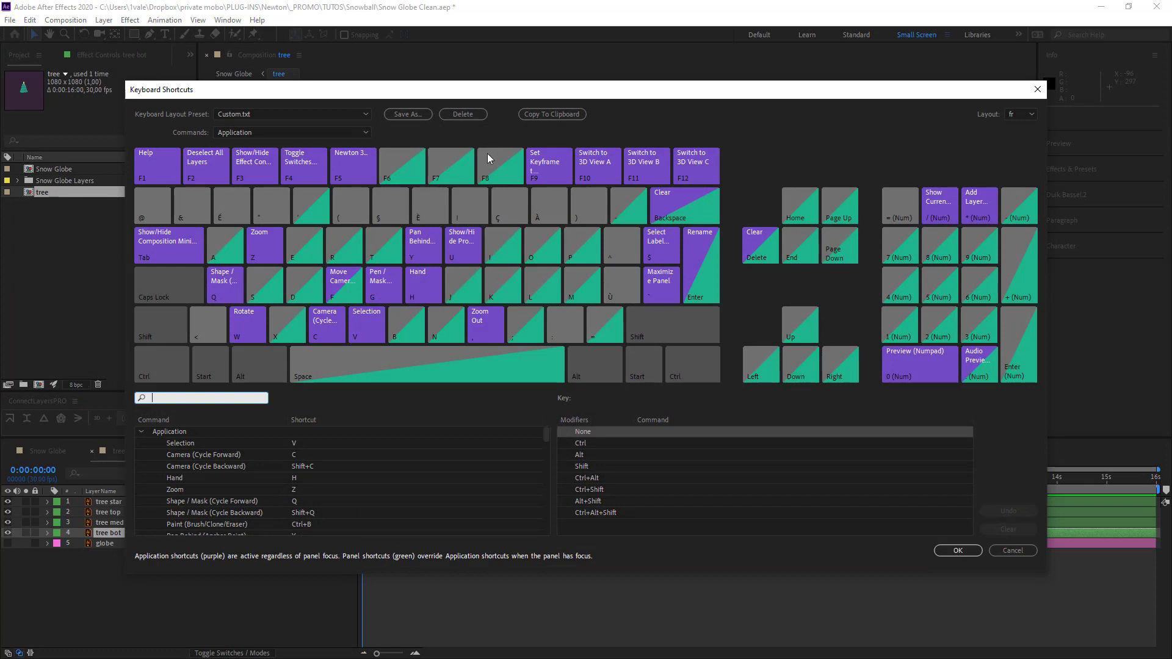
{"action": "left_click", "coordinate": [364, 166]}
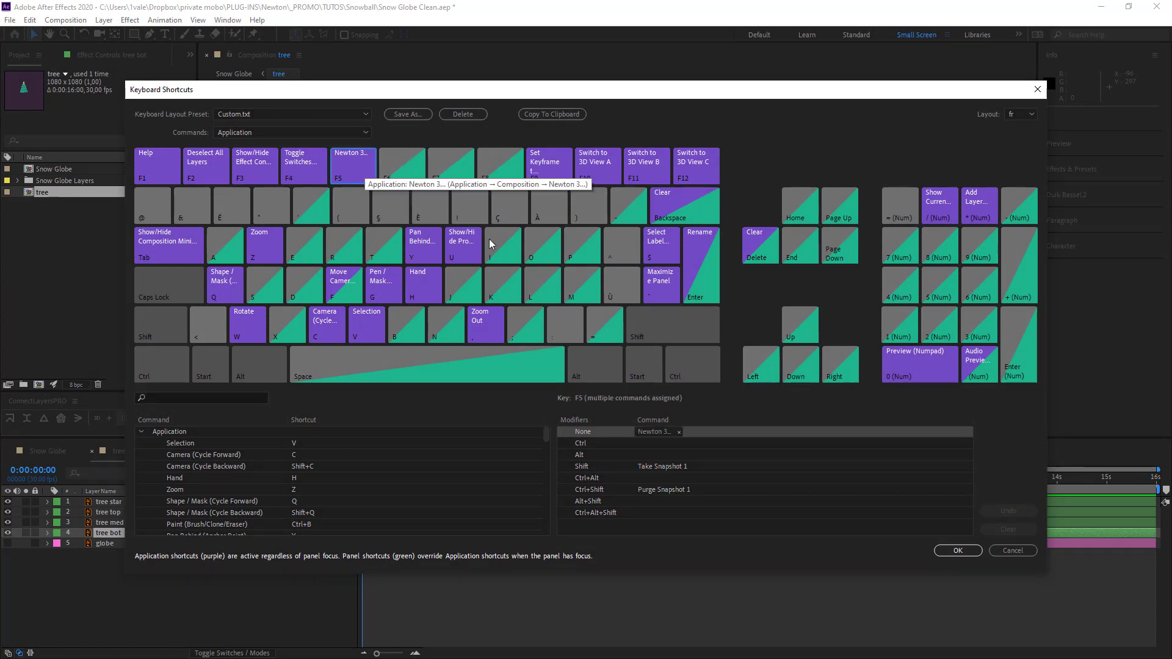
{"action": "left_click", "coordinate": [677, 430]}
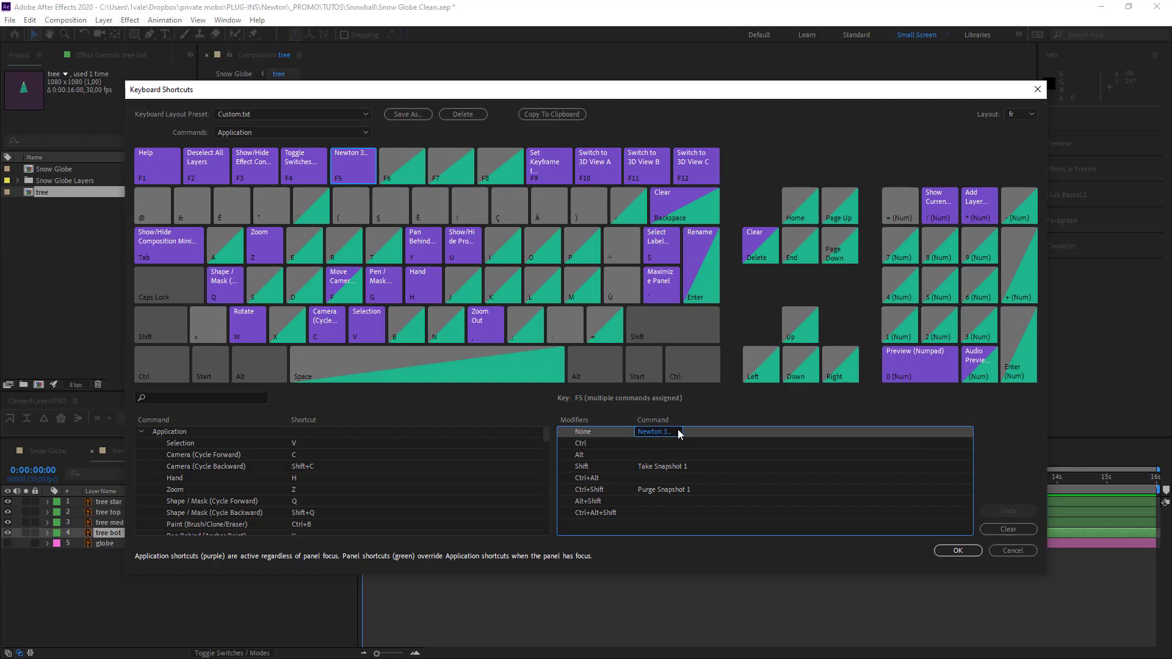
{"action": "key", "text": "Delete"}
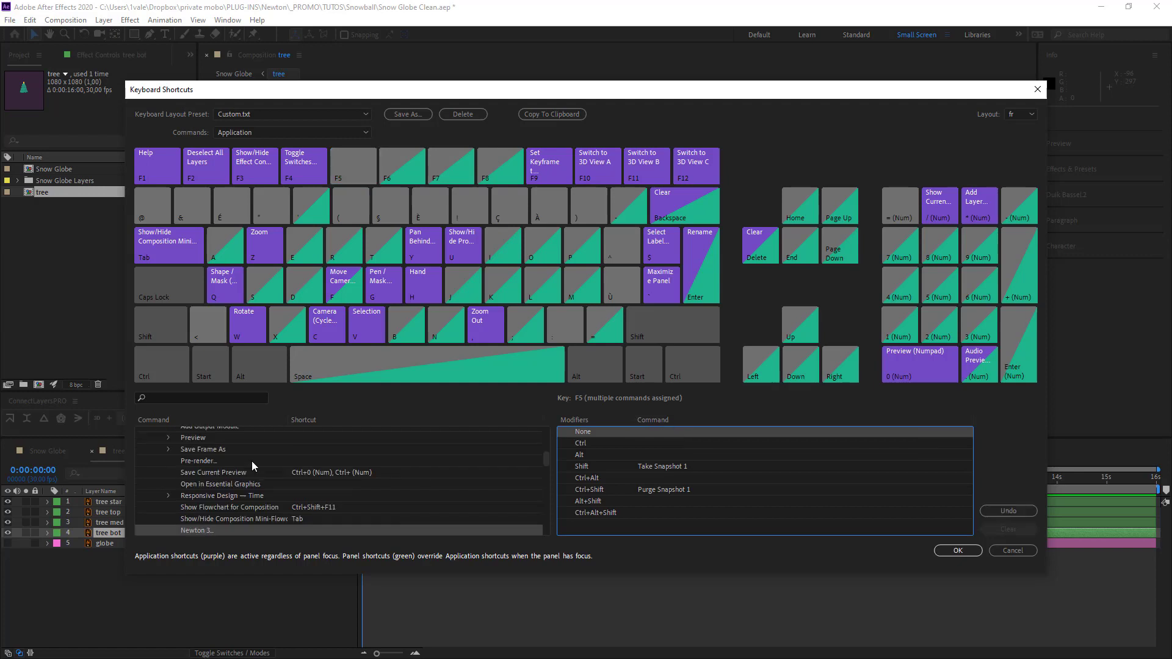
Step: Search 'newt', assign the Newton 3 command to F5, and save the shortcuts
{"action": "left_click", "coordinate": [212, 398]}
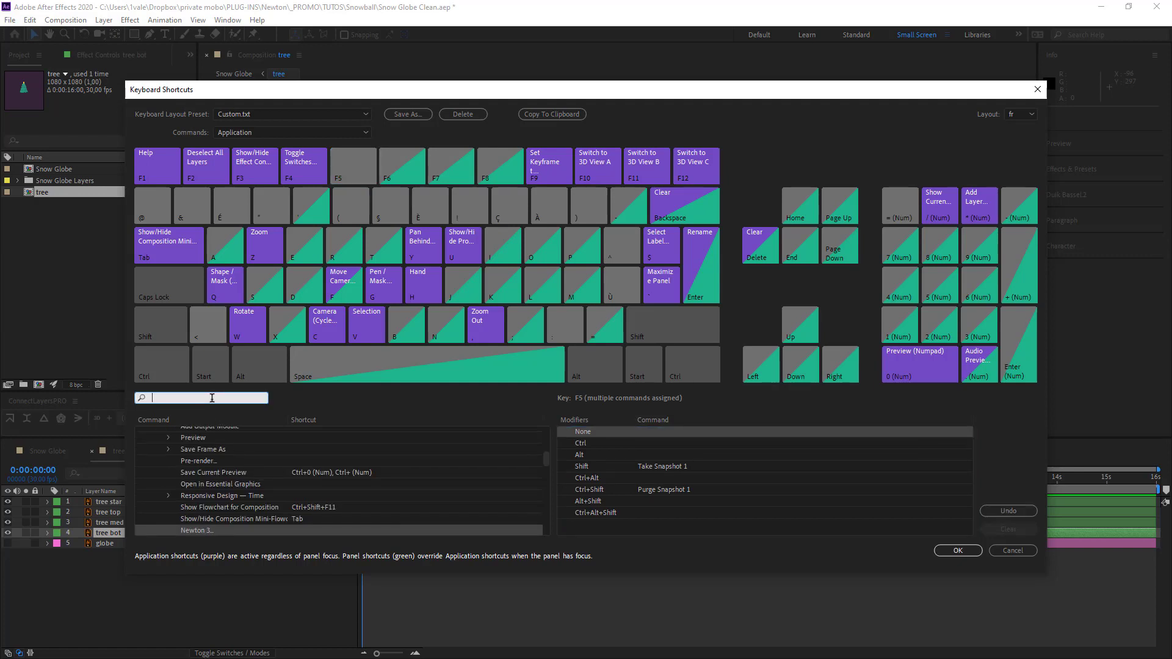
{"action": "type", "text": "newton"}
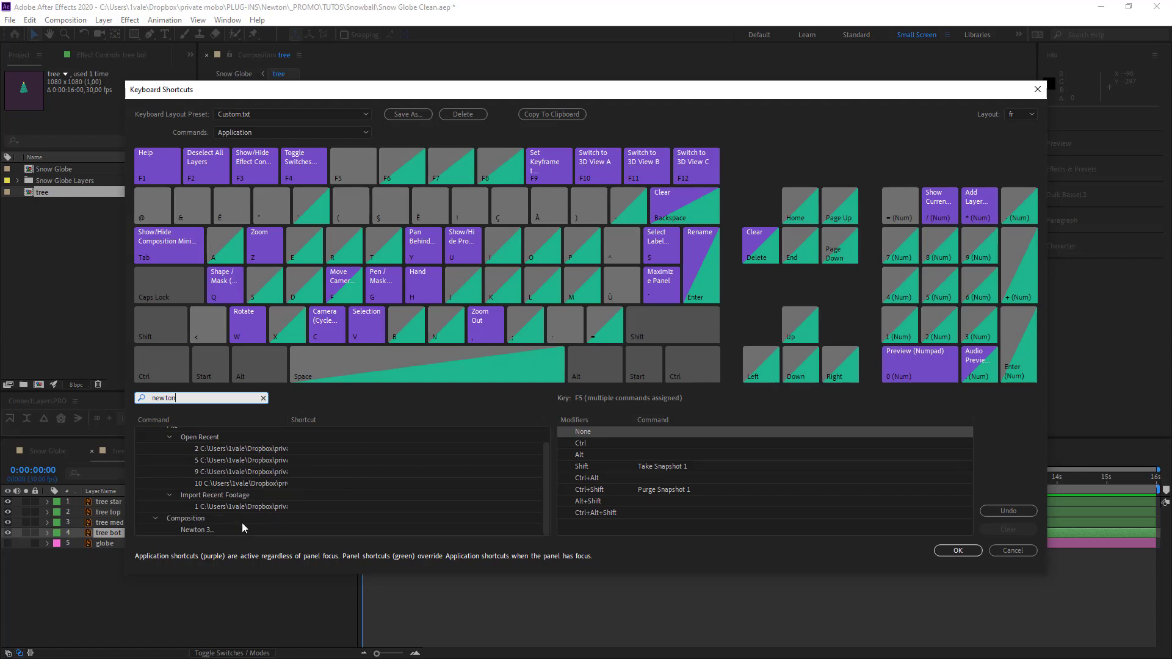
{"action": "scroll", "coordinate": [228, 527], "scroll_direction": "down", "scroll_amount": 1}
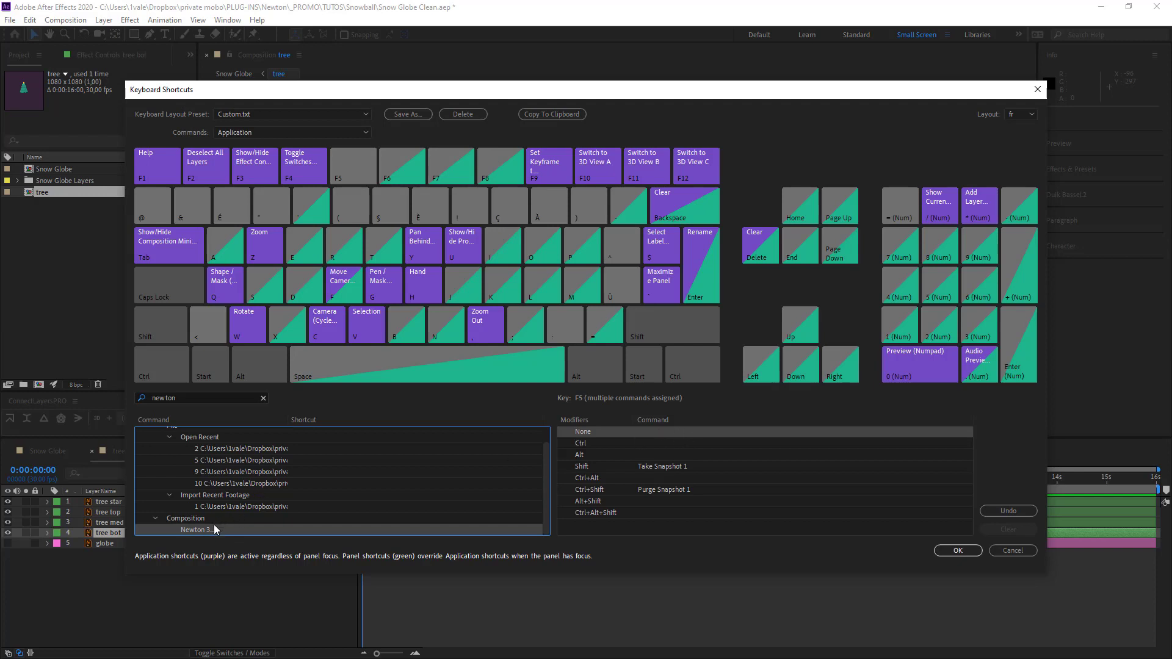
{"action": "left_click", "coordinate": [659, 437]}
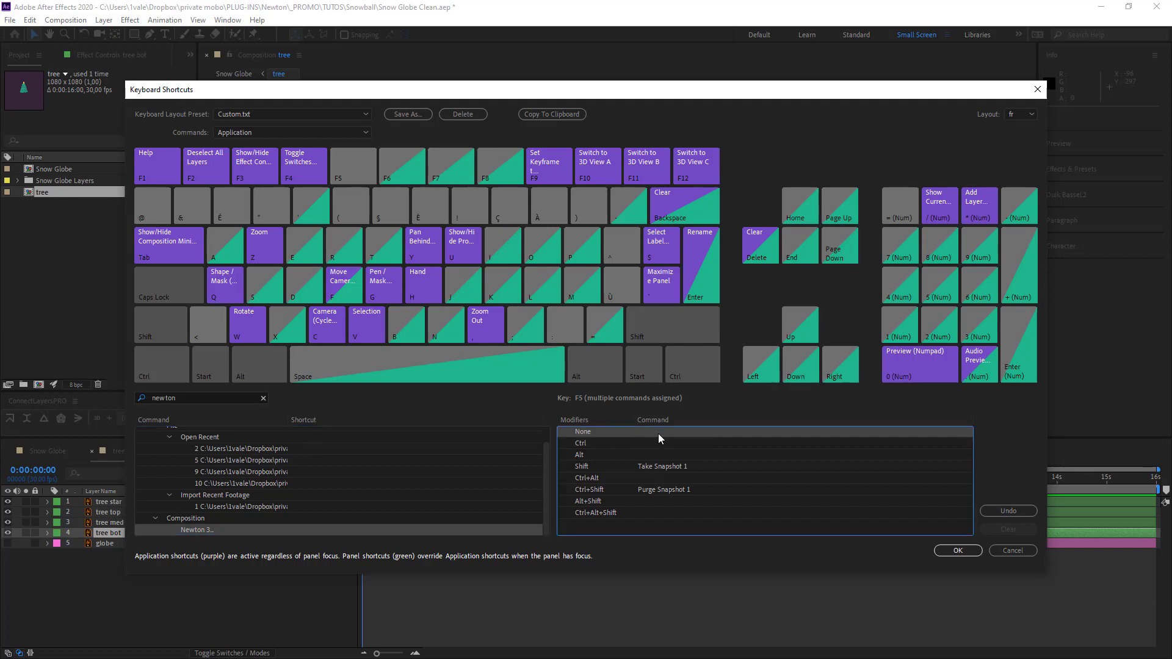
{"action": "left_click_drag", "start_coordinate": [409, 533], "coordinate": [357, 168]}
{"action": "left_click", "coordinate": [679, 441]}
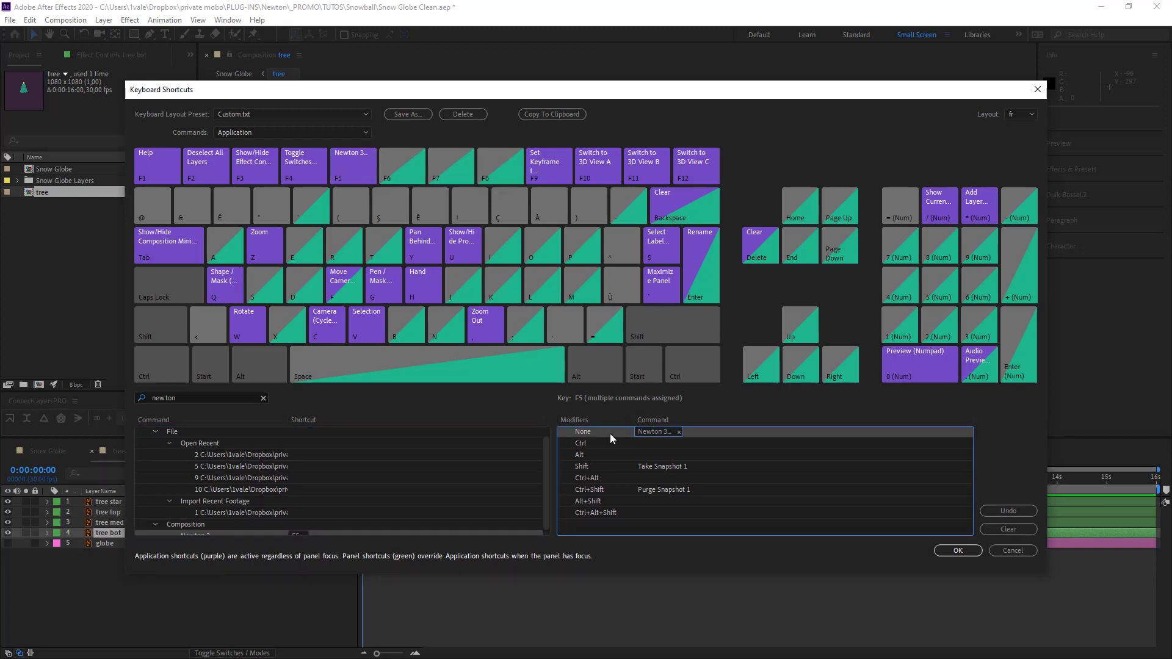
{"action": "left_click", "coordinate": [957, 551]}
{"action": "left_click", "coordinate": [474, 590]}
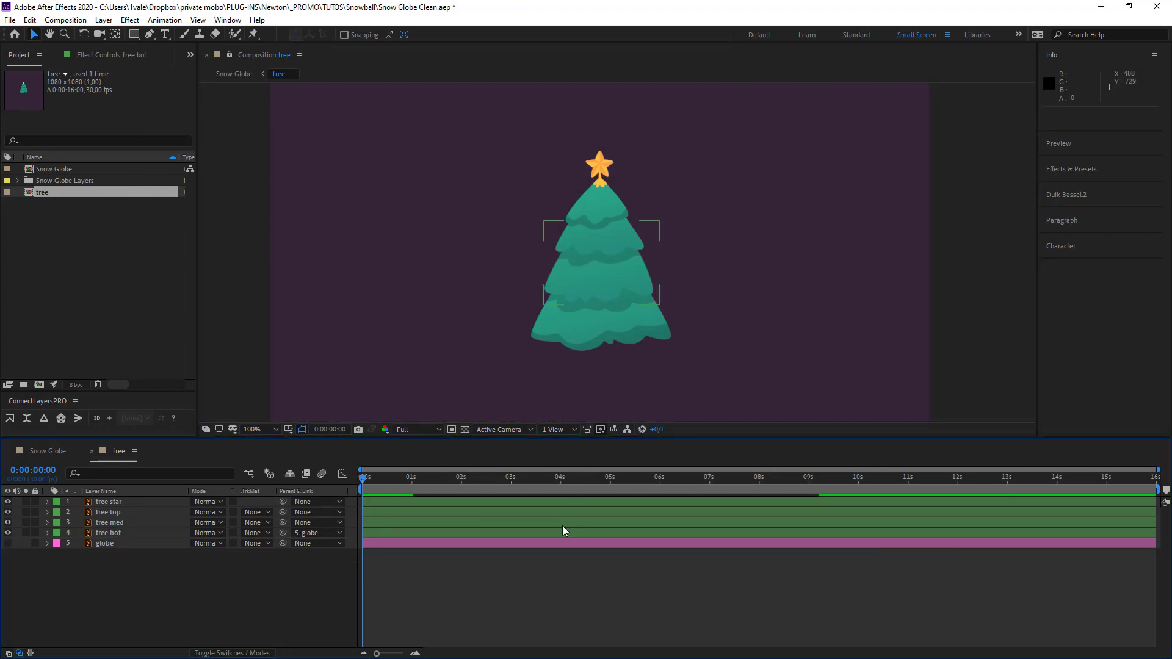
Step: Launch Newton 3 with F5, preview the four unjoined tree bodies falling, and rewind to frame 000
{"action": "key", "text": "F5"}
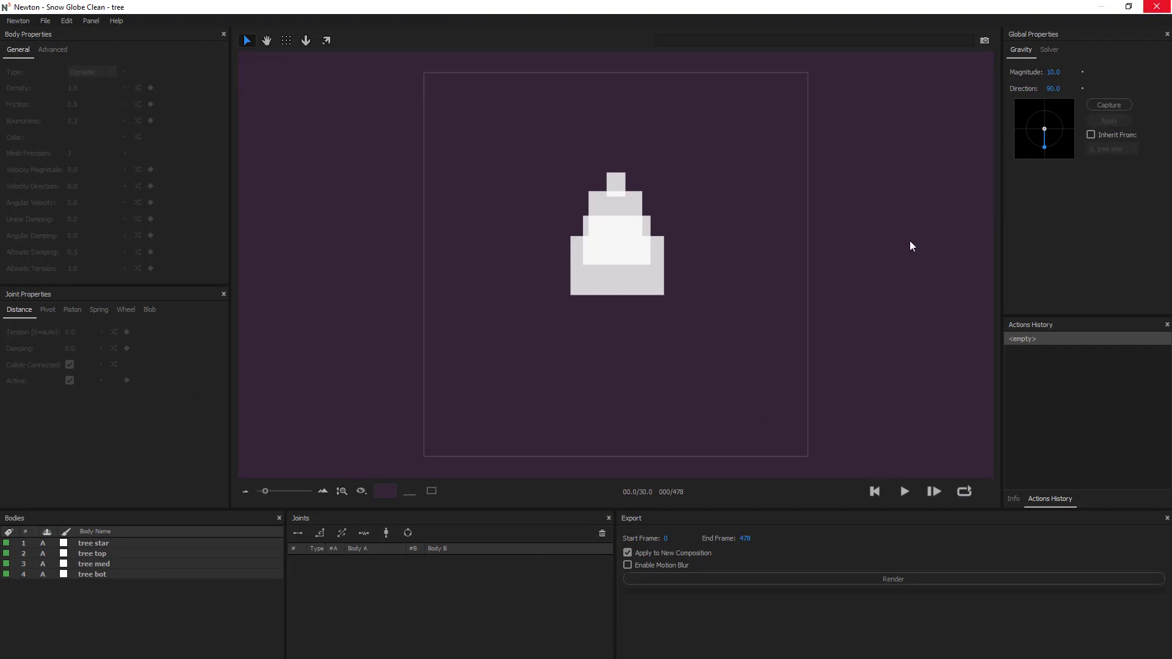
{"action": "left_click", "coordinate": [903, 492]}
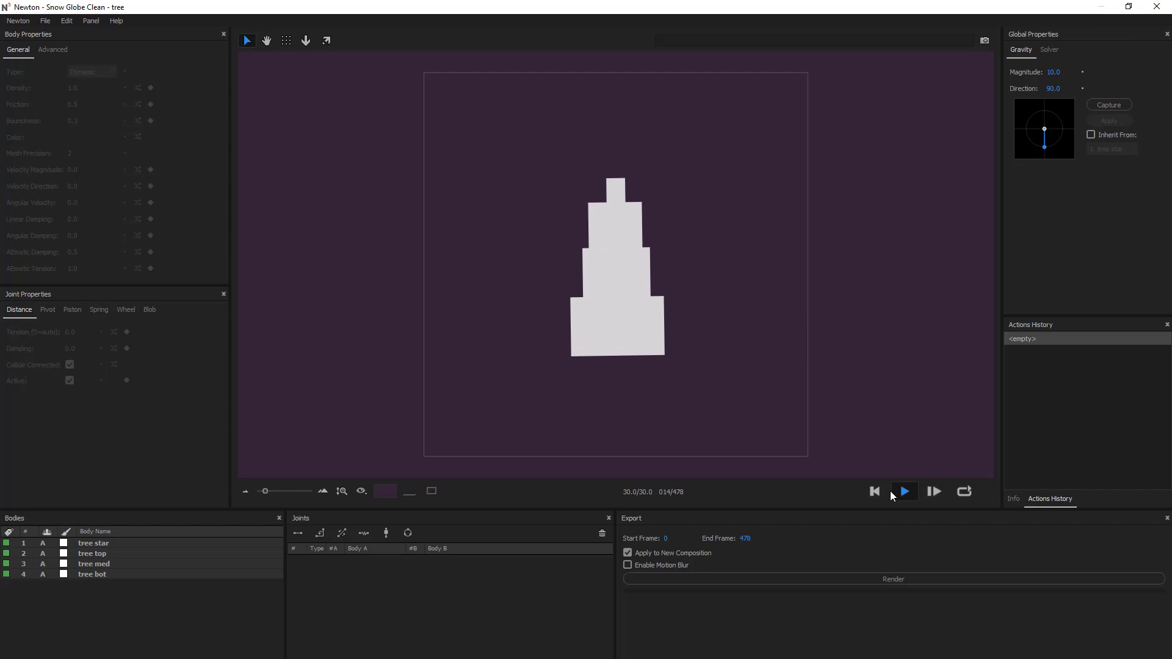
{"action": "left_click", "coordinate": [873, 491]}
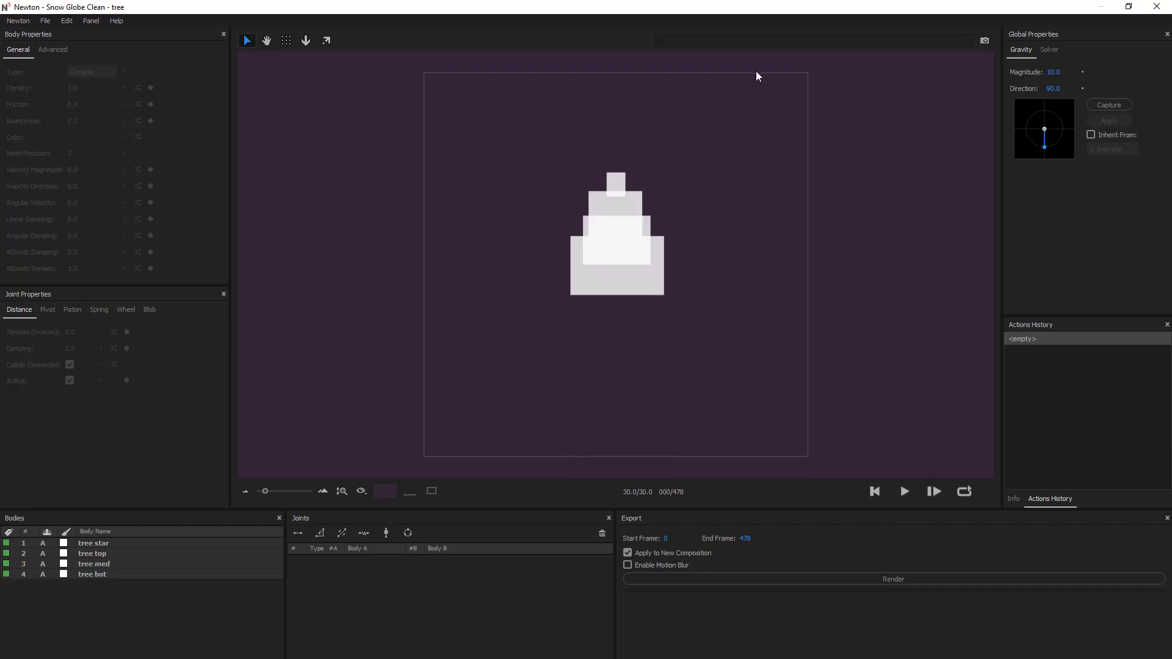
Step: Close Newton and solo tree bot, tree med and tree top in turn, ending with tree bot soloed
{"action": "left_click", "coordinate": [1157, 7]}
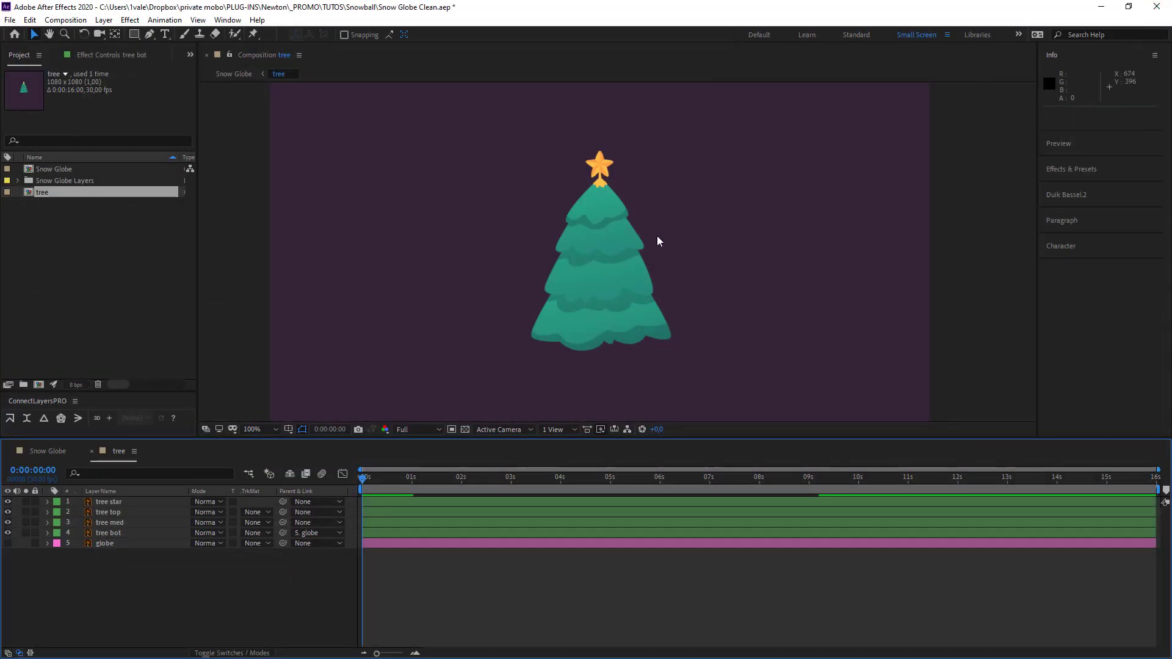
{"action": "left_click", "coordinate": [613, 315]}
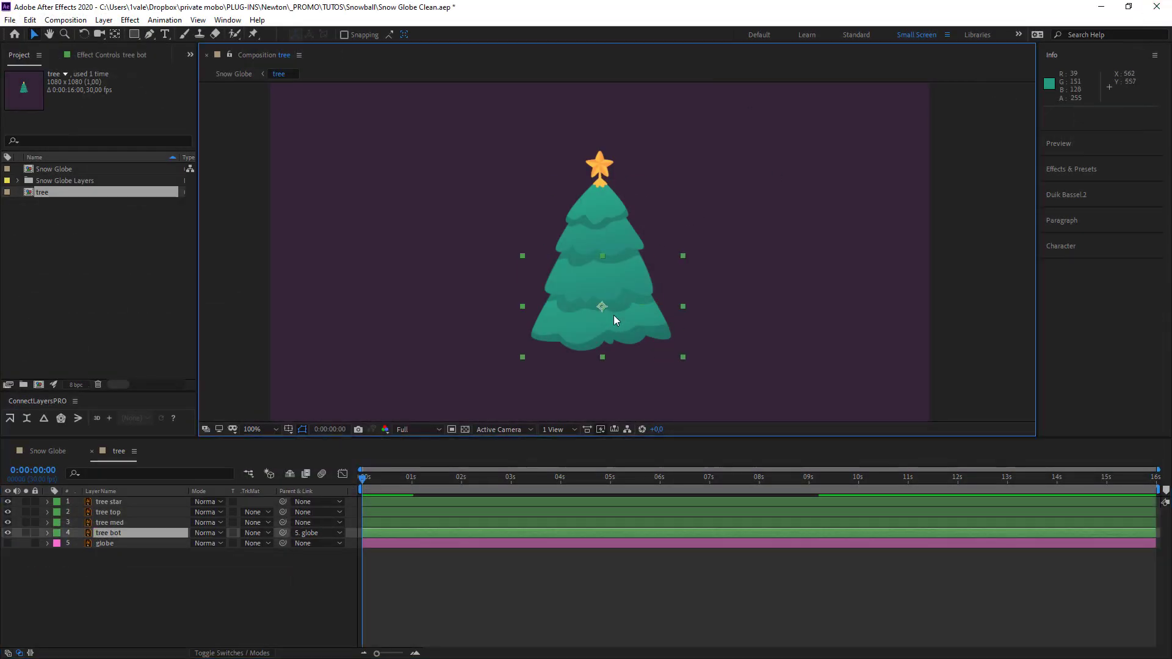
{"action": "left_click", "coordinate": [26, 532]}
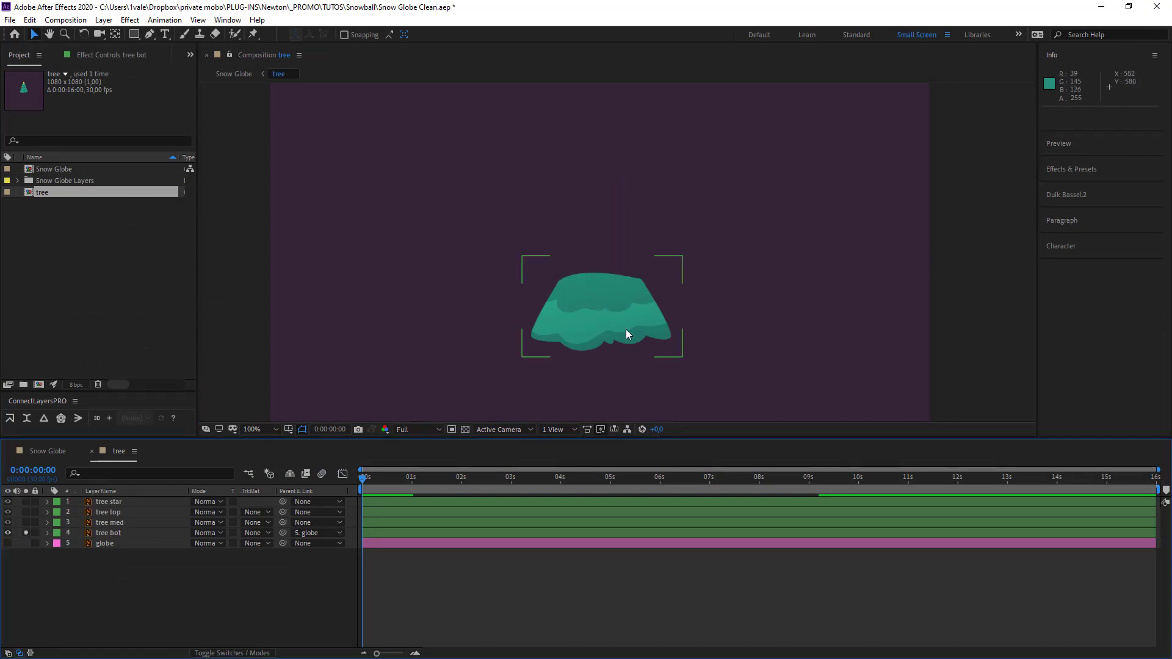
{"action": "left_click", "coordinate": [25, 523]}
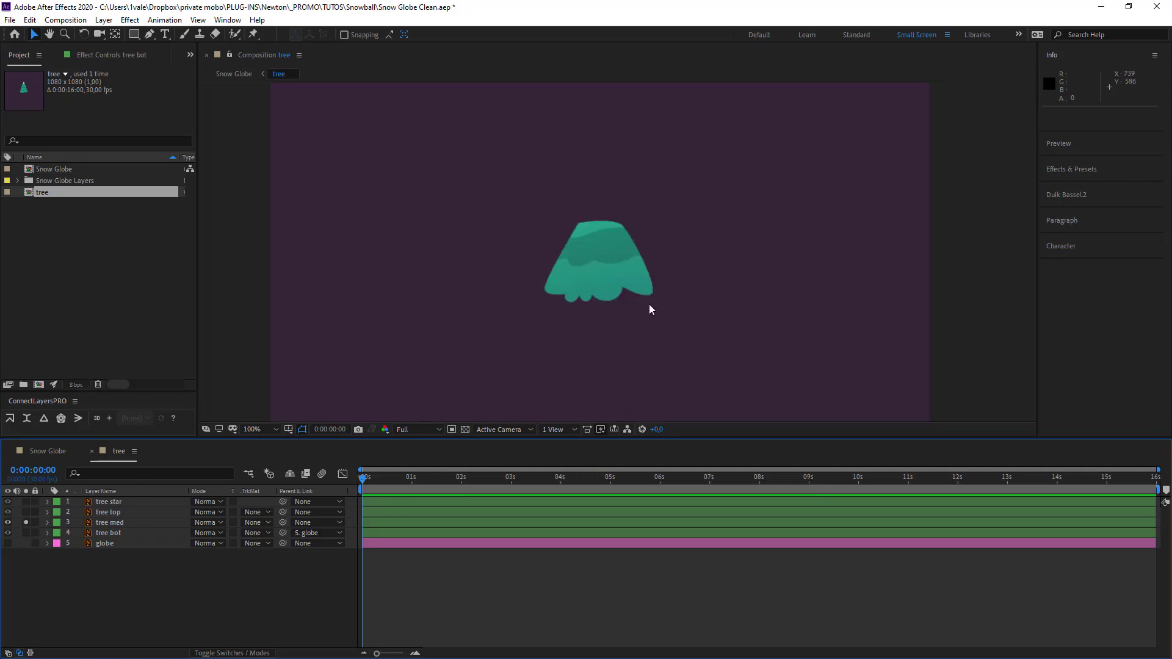
{"action": "left_click", "coordinate": [632, 298]}
{"action": "left_click", "coordinate": [25, 522]}
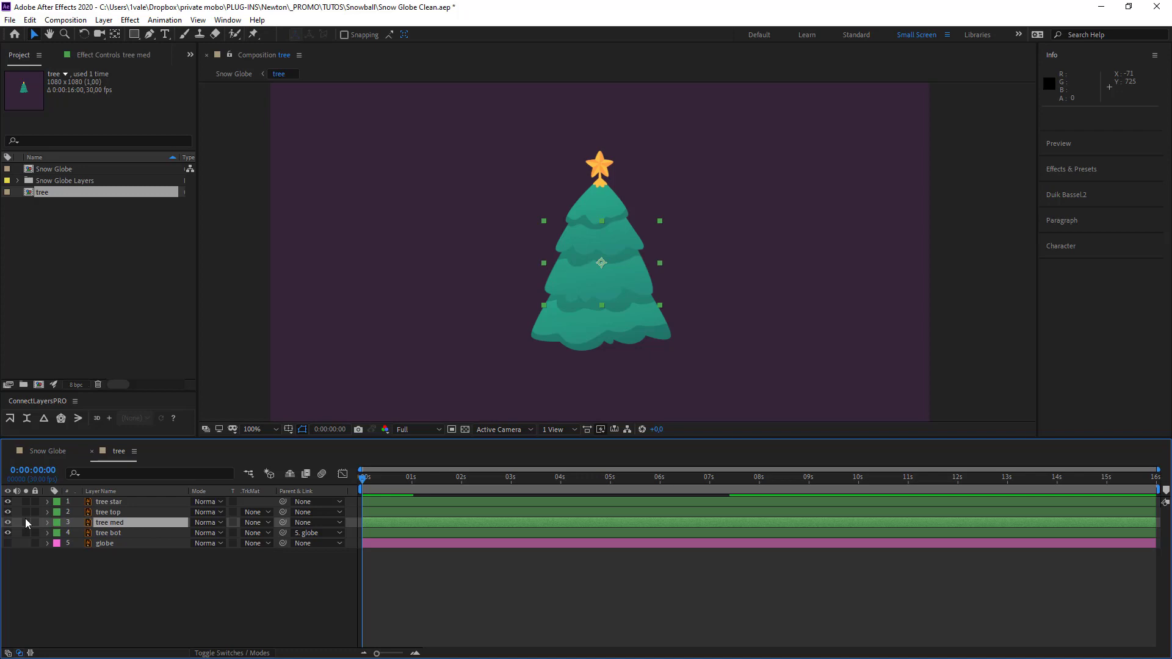
{"action": "left_click", "coordinate": [26, 512]}
{"action": "left_click", "coordinate": [619, 257]}
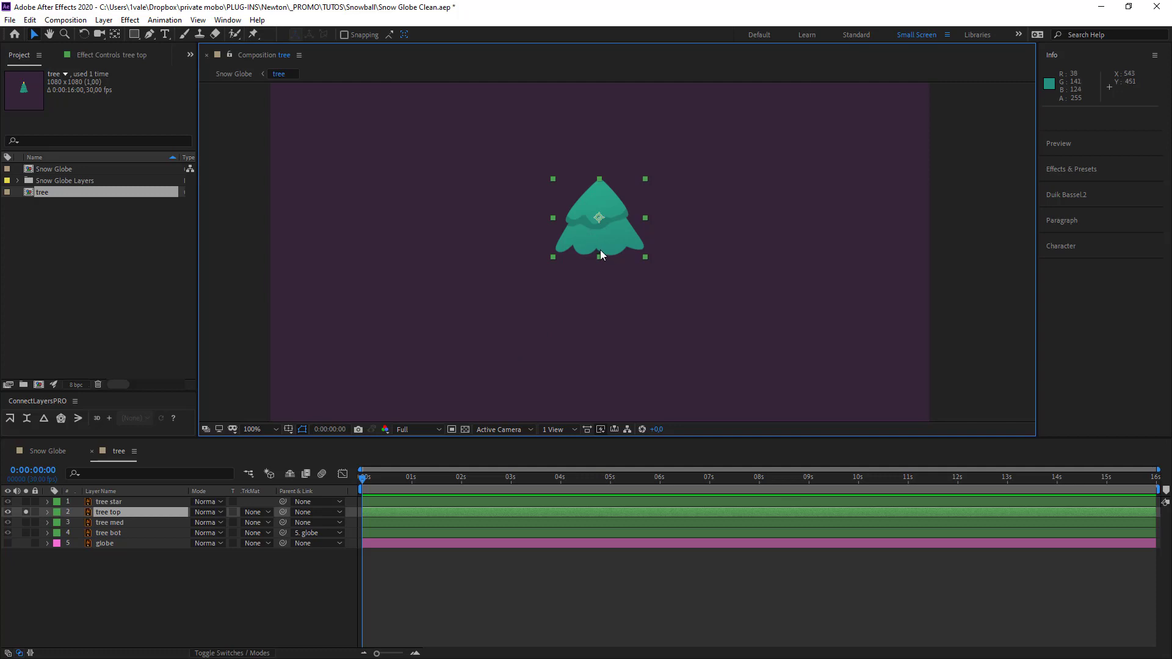
{"action": "left_click", "coordinate": [26, 512]}
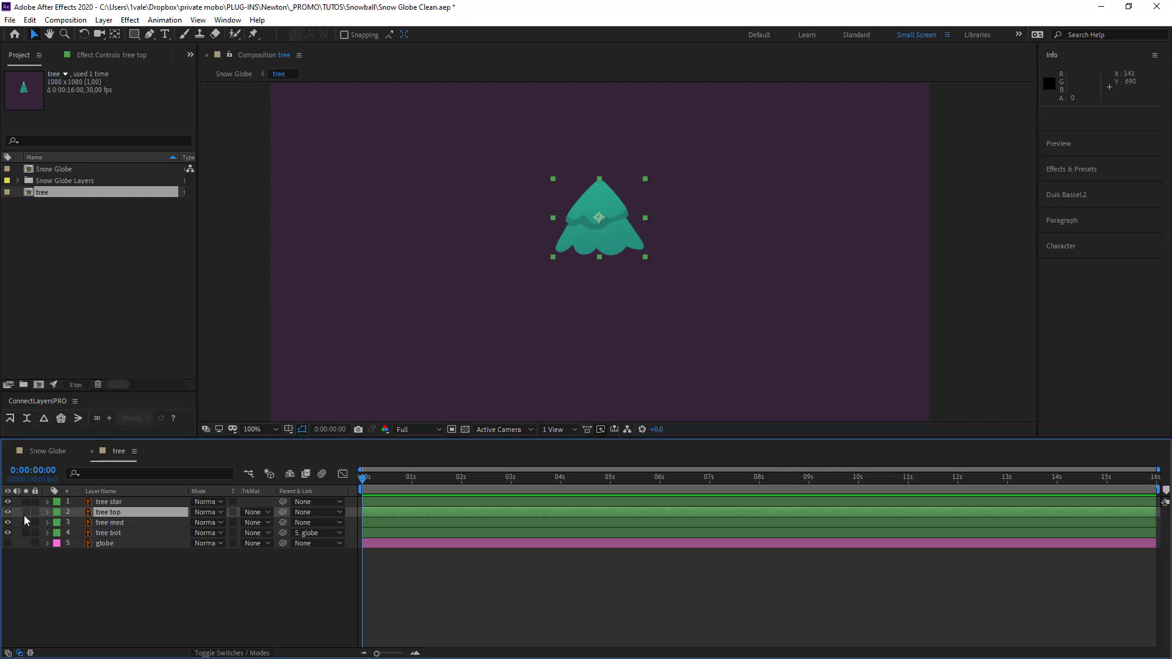
{"action": "left_click", "coordinate": [26, 532]}
{"action": "left_click", "coordinate": [104, 534]}
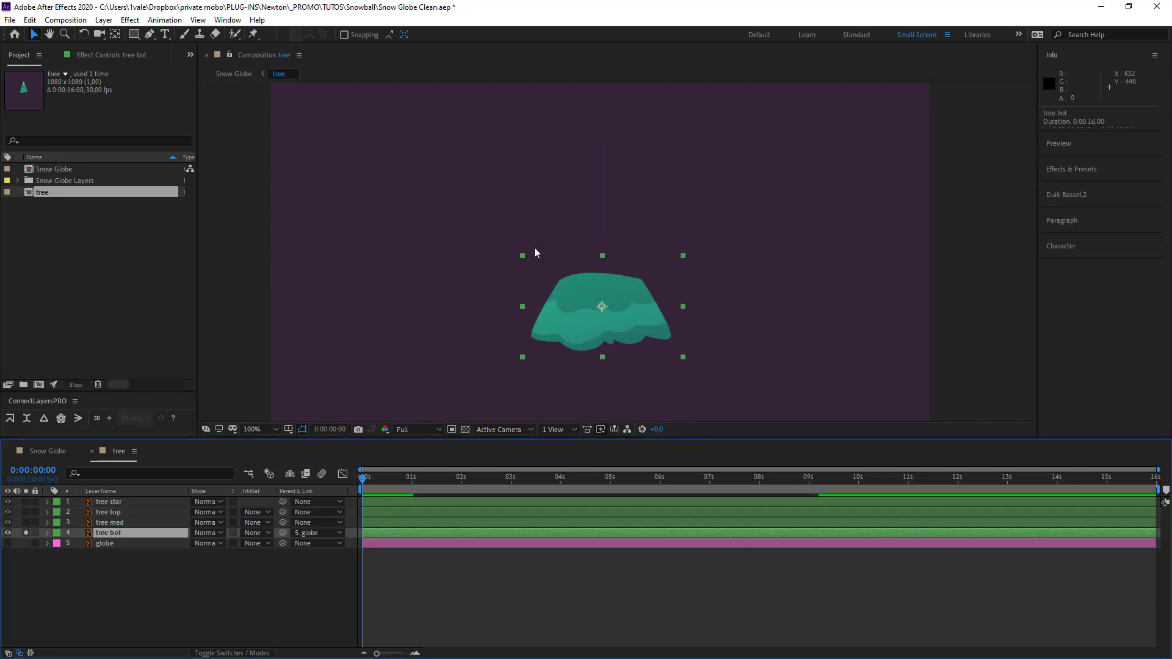
Step: Add a layer-sized rectangle mask to tree bot, lower its top edge, and turn Solo off
{"action": "double_click", "coordinate": [134, 33]}
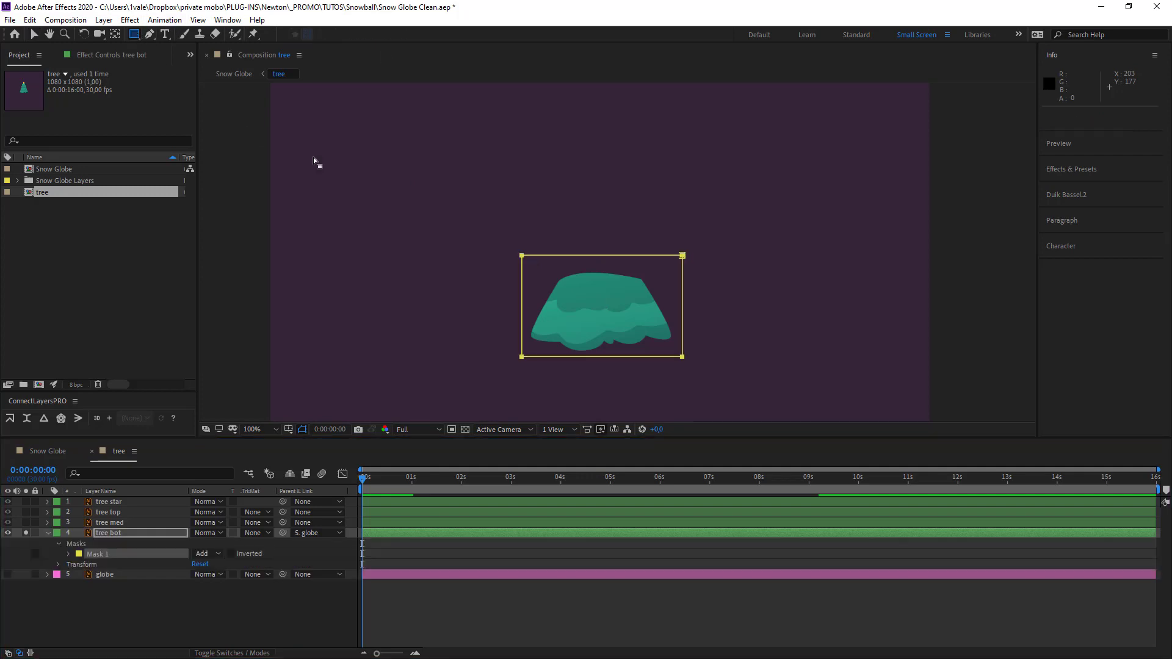
{"action": "key", "text": "v"}
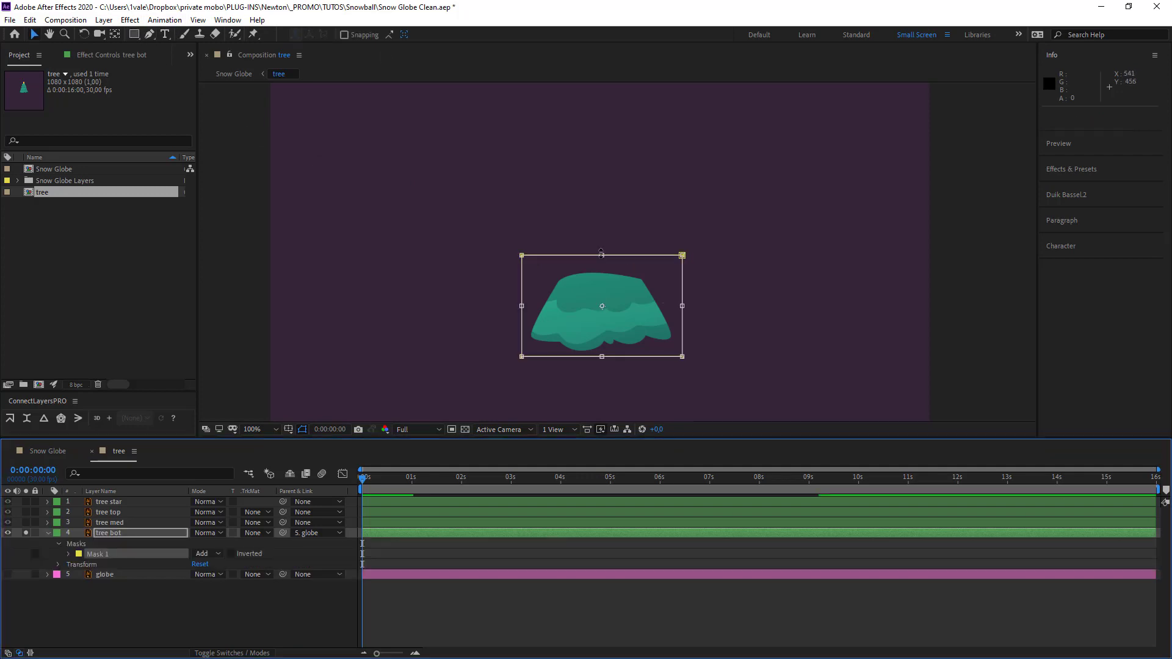
{"action": "left_click_drag", "start_coordinate": [603, 256], "coordinate": [613, 278]}
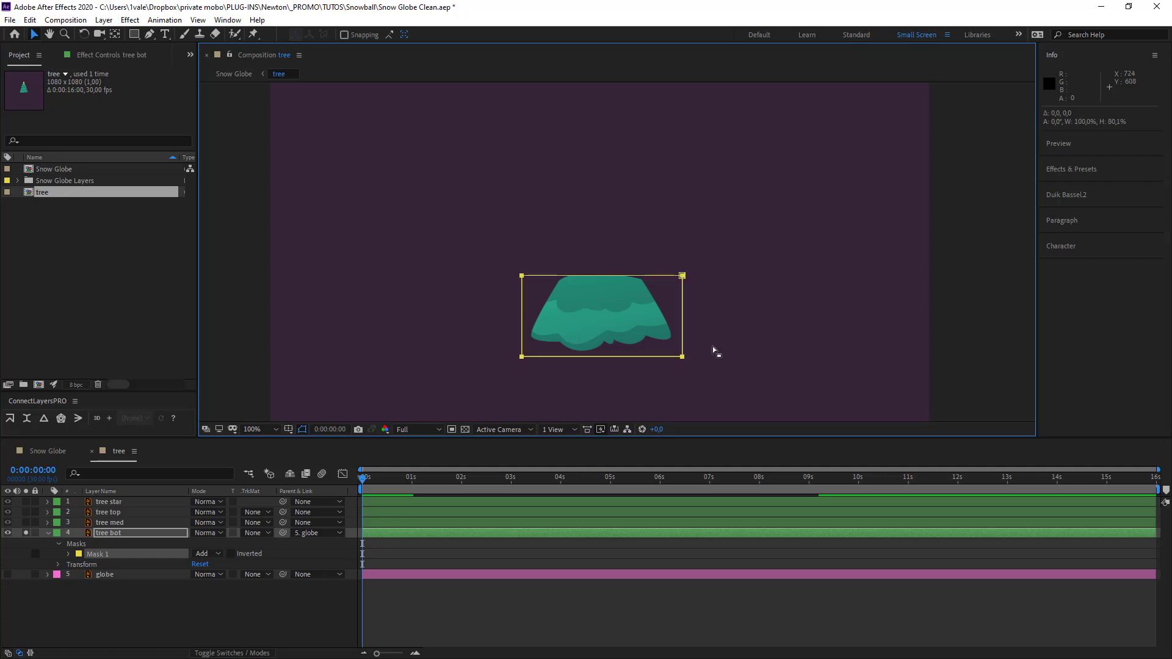
{"action": "key", "text": "Return"}
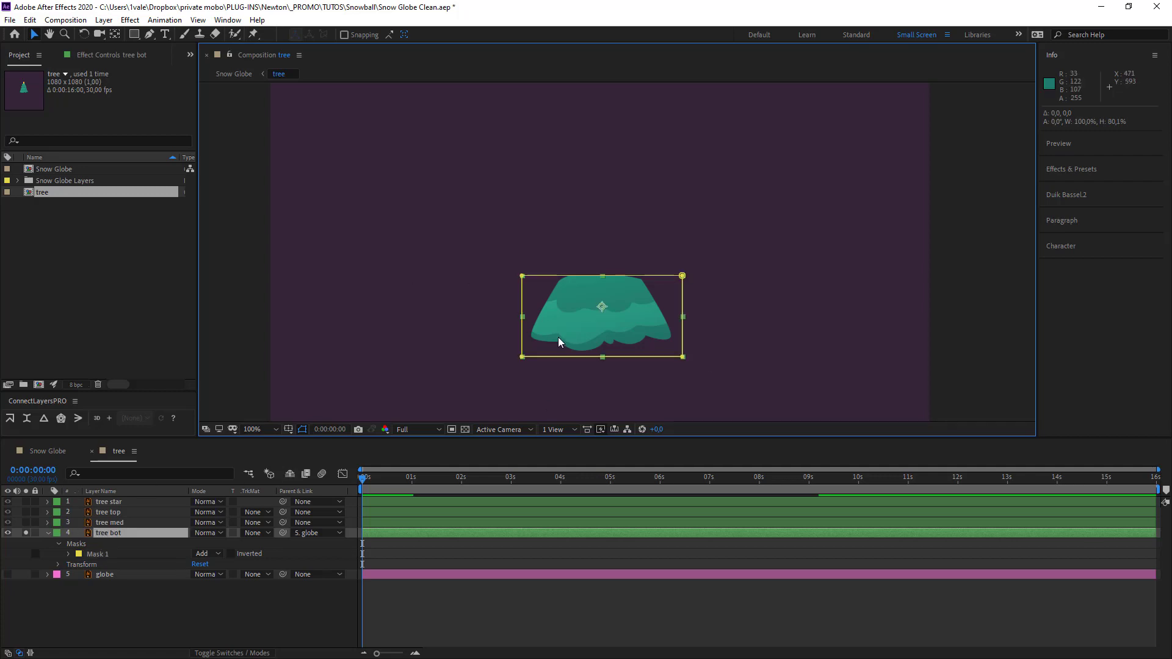
{"action": "left_click", "coordinate": [28, 533]}
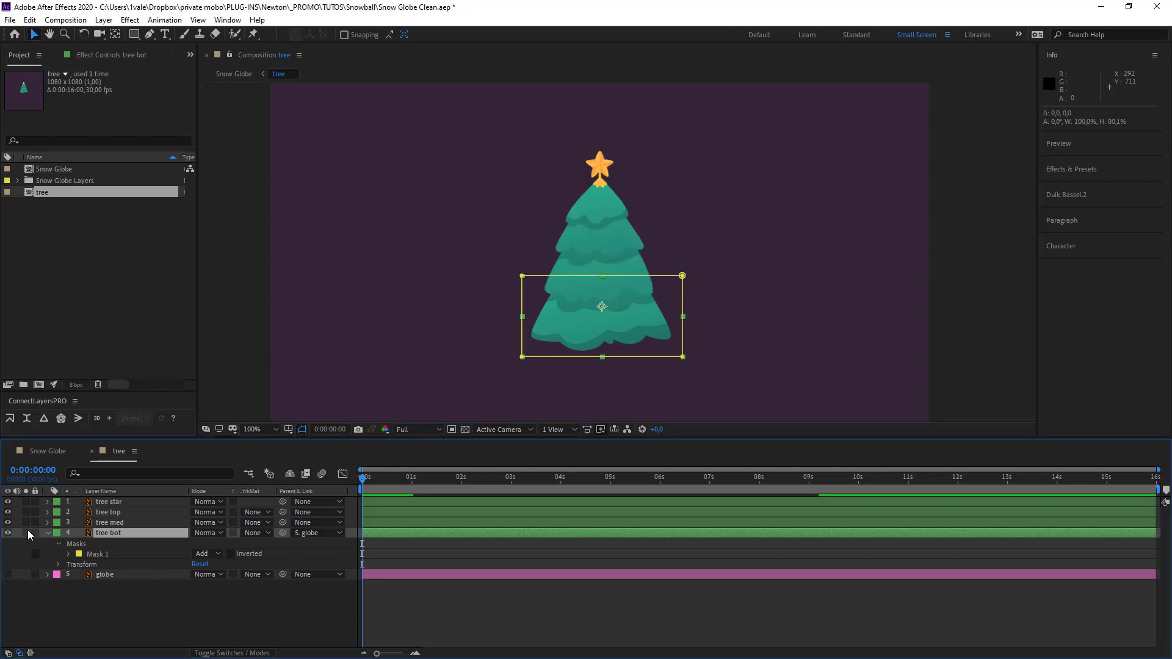
Step: Briefly solo tree star and tree top, deselect, and select the tree bot body in Newton 3
{"action": "left_click", "coordinate": [110, 502]}
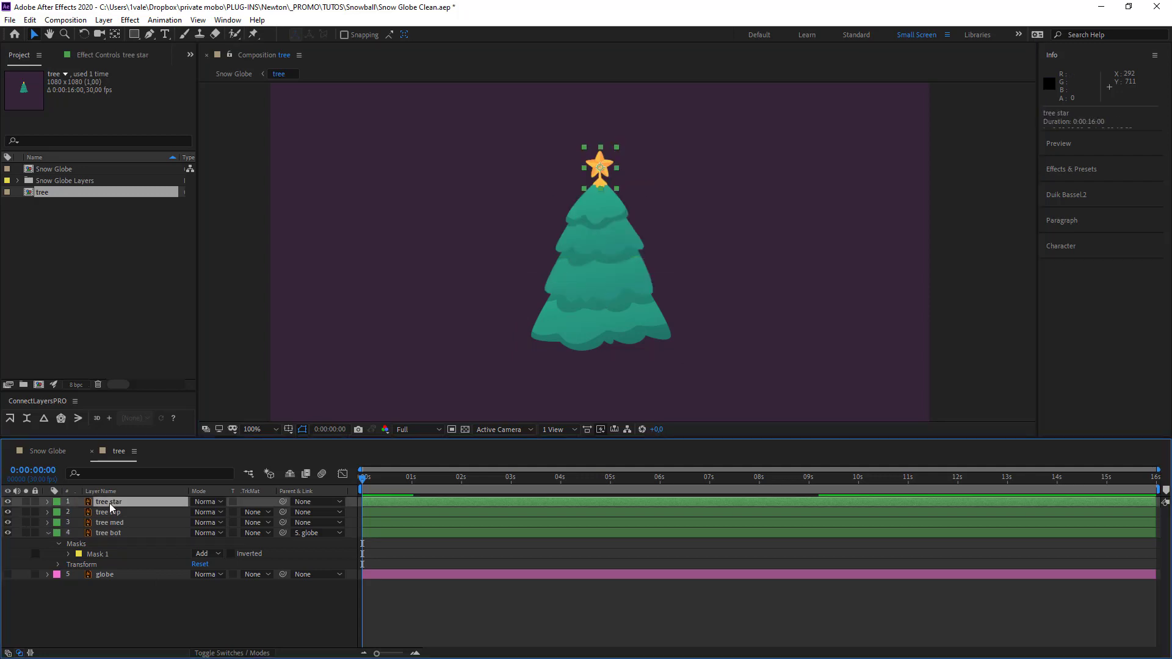
{"action": "left_click", "coordinate": [27, 502]}
{"action": "left_click", "coordinate": [27, 502]}
{"action": "left_click", "coordinate": [26, 512]}
{"action": "left_click", "coordinate": [27, 512]}
{"action": "left_click", "coordinate": [237, 612]}
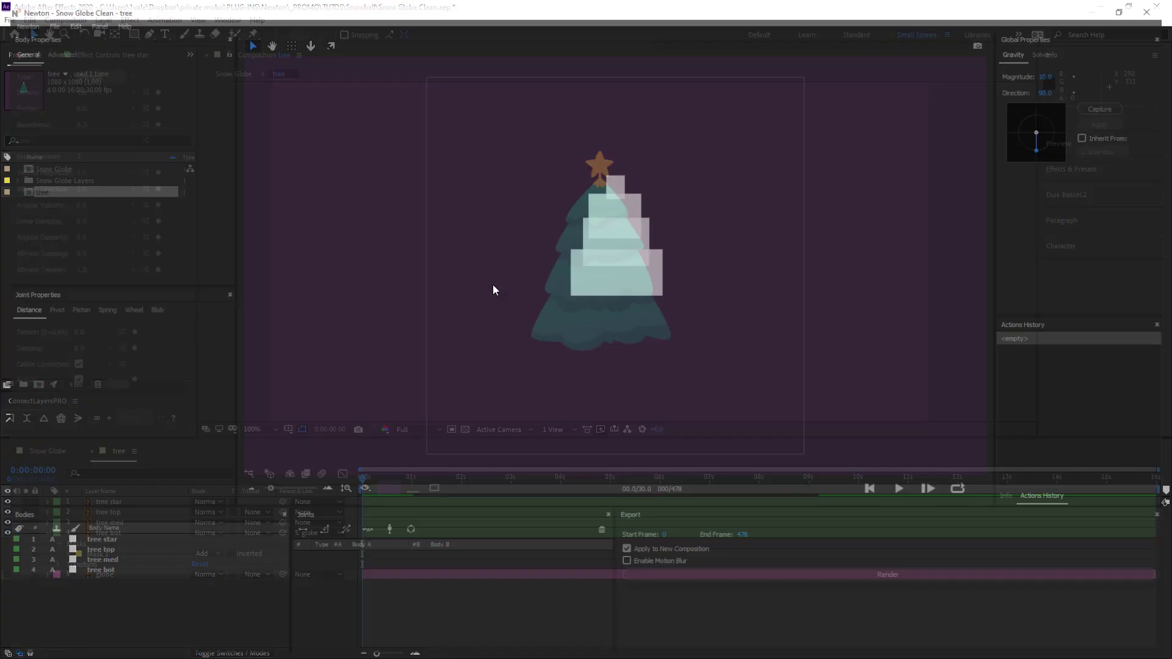
{"action": "left_click", "coordinate": [655, 290]}
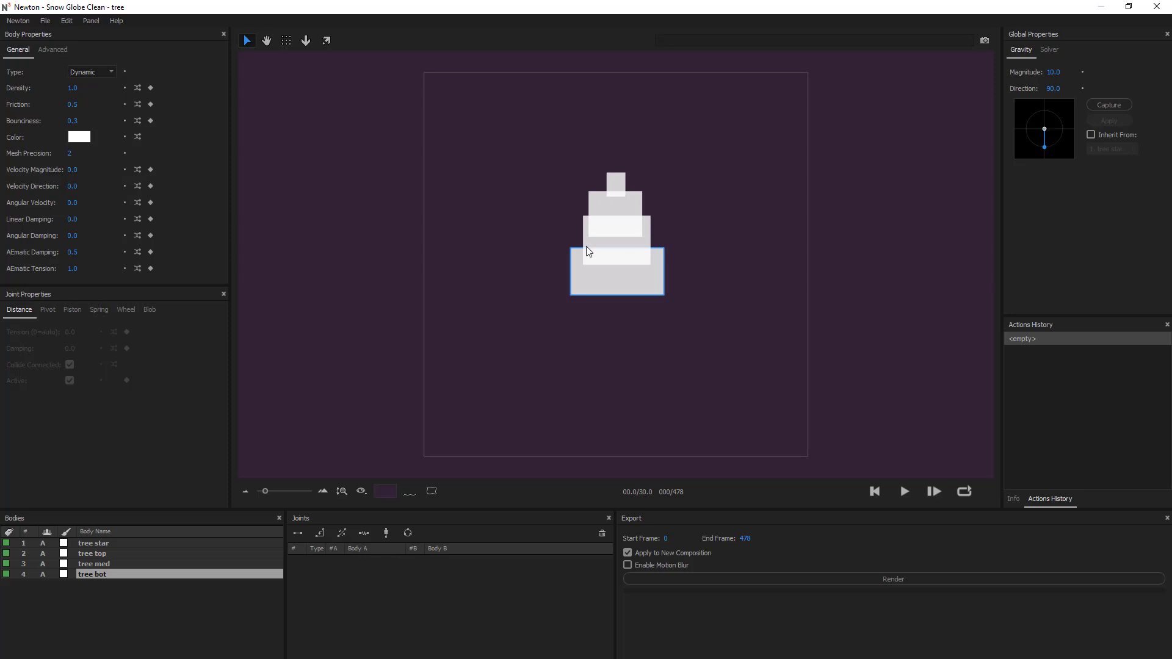
Step: Change the tree bot body to Kinematic, test-run the simulation, and rewind to frame 000
{"action": "left_click", "coordinate": [96, 73]}
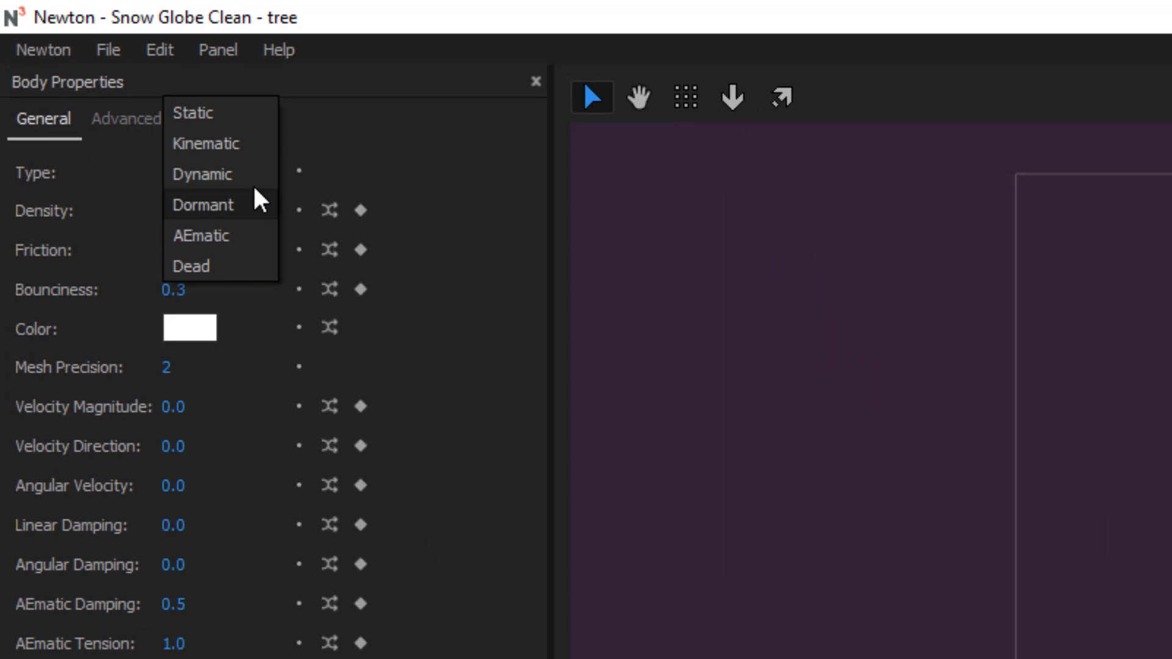
{"action": "left_click", "coordinate": [239, 142]}
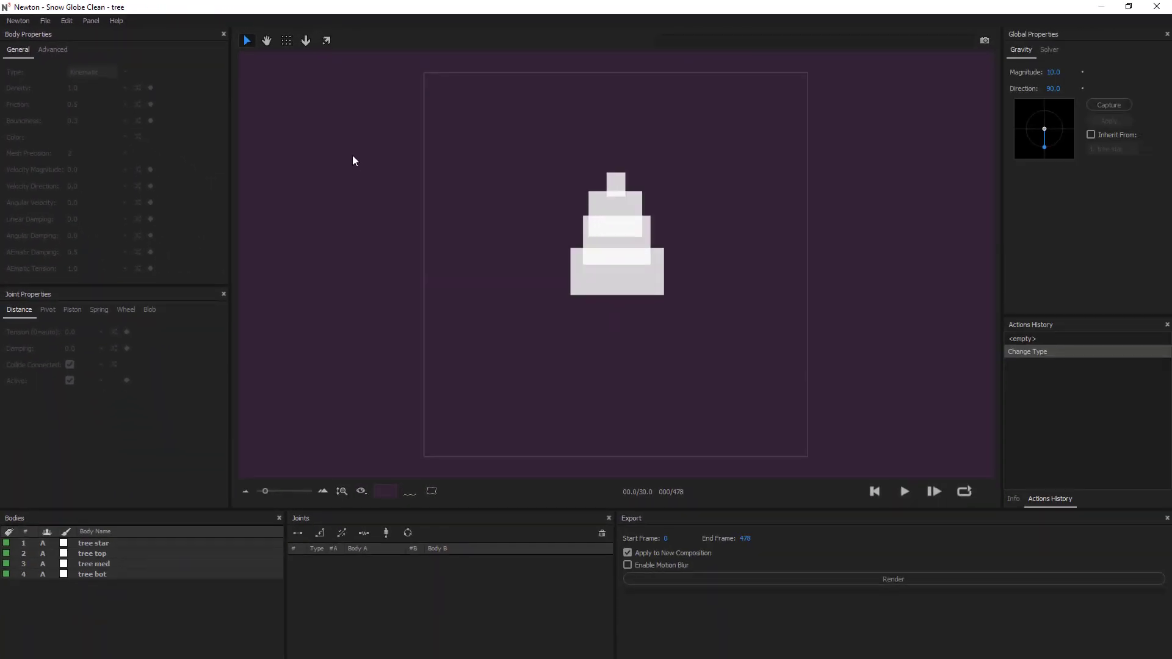
{"action": "left_click", "coordinate": [903, 492]}
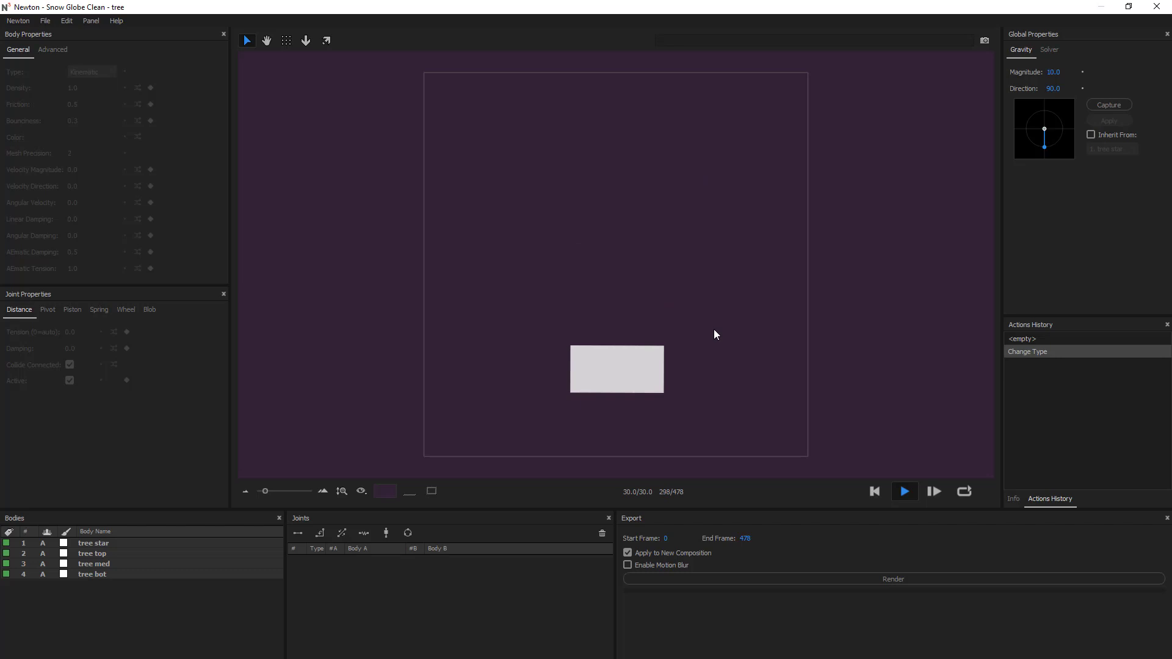
{"action": "left_click", "coordinate": [875, 492]}
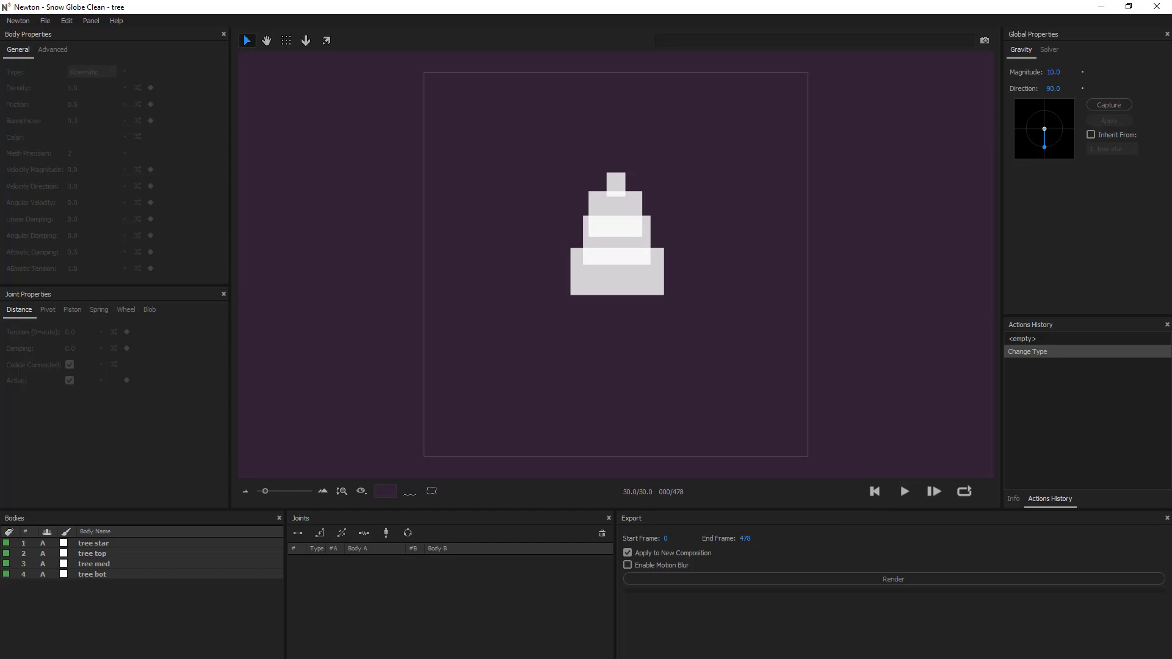
Step: Copy the globe layer's last Position and Rotation keyframes to the composition end, 0:00:15:29
{"action": "left_click", "coordinate": [1157, 6]}
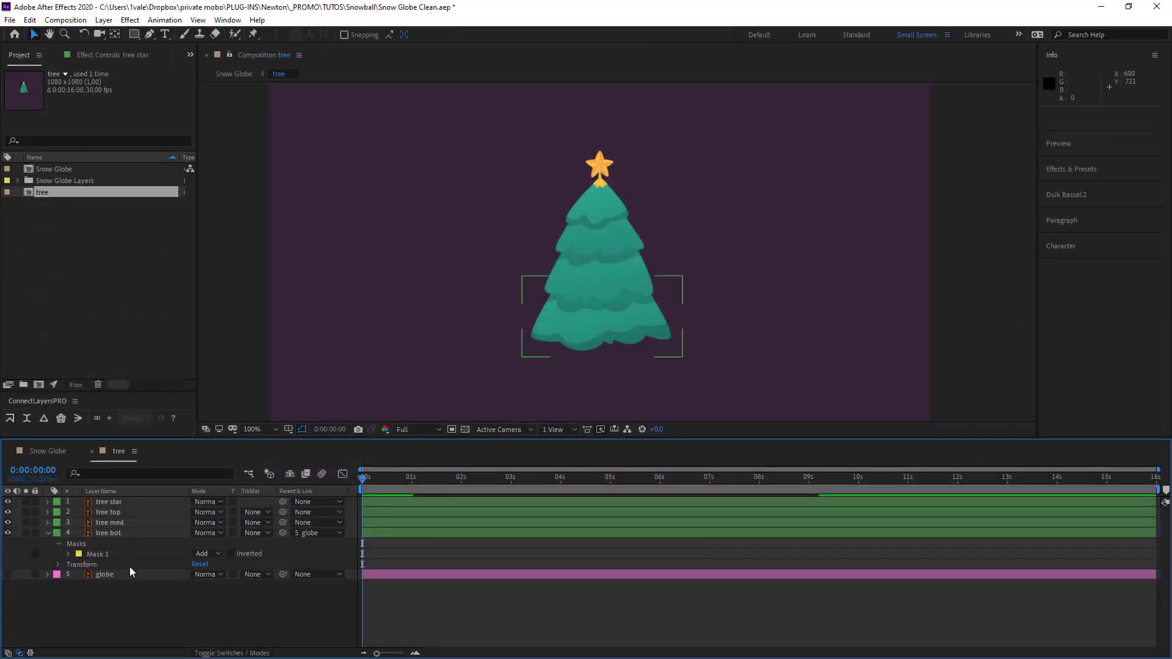
{"action": "left_click", "coordinate": [110, 574]}
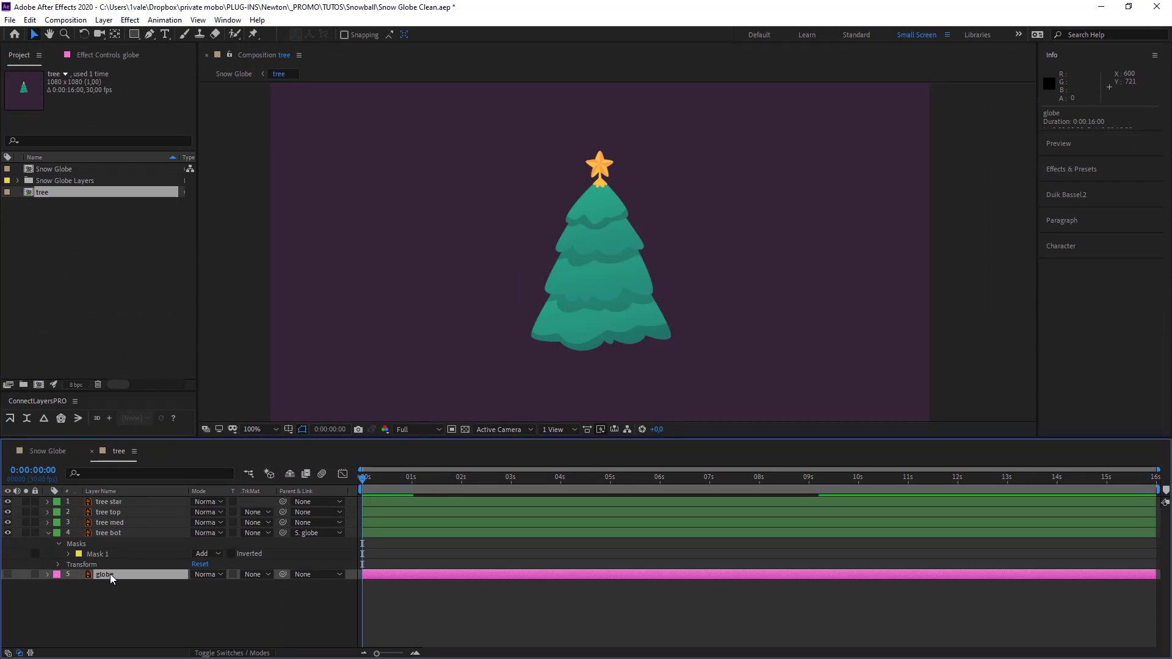
{"action": "key", "text": "u"}
{"action": "left_click_drag", "start_coordinate": [829, 609], "coordinate": [814, 582]}
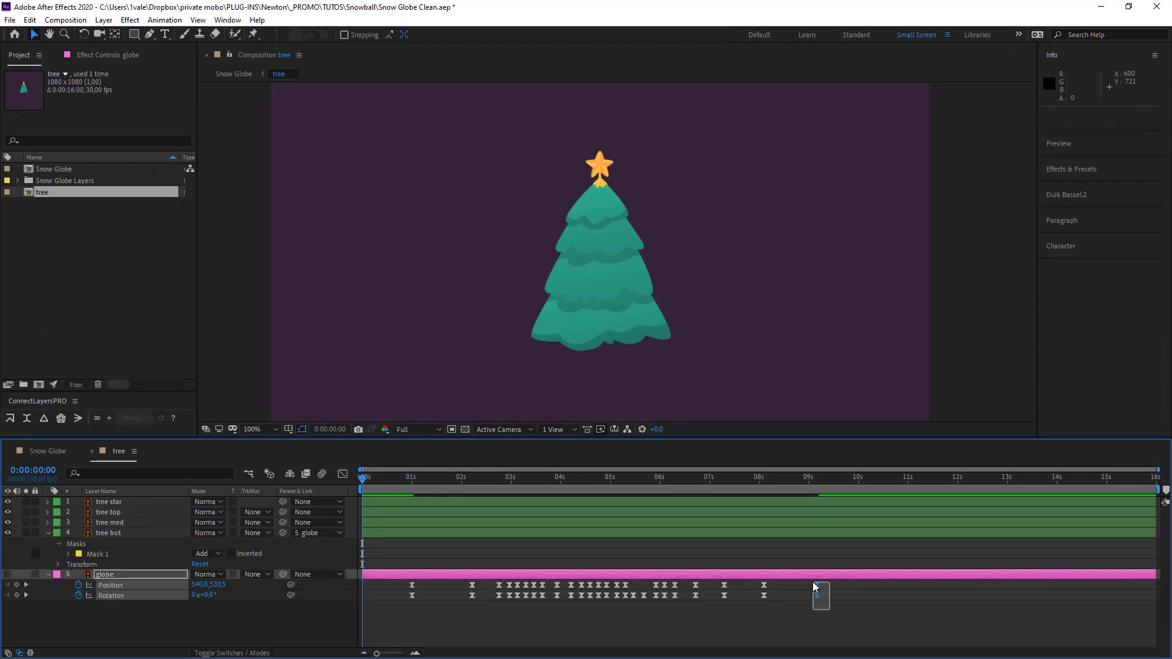
{"action": "key", "text": "ctrl+c"}
{"action": "key", "text": "End"}
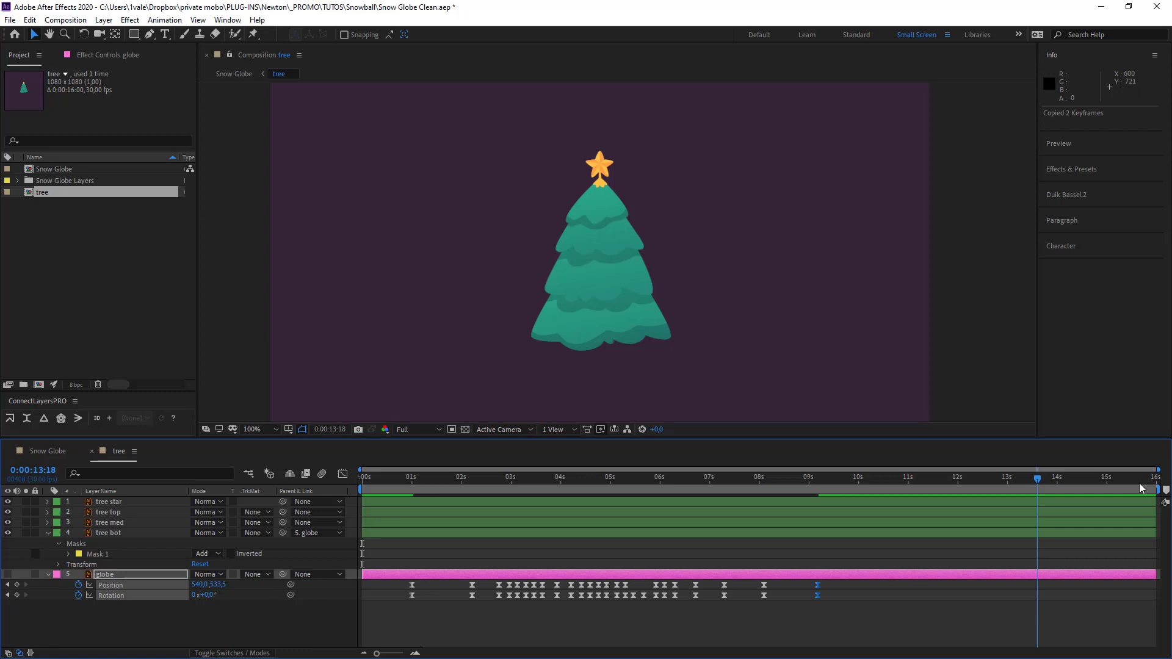
{"action": "key", "text": "ctrl+v"}
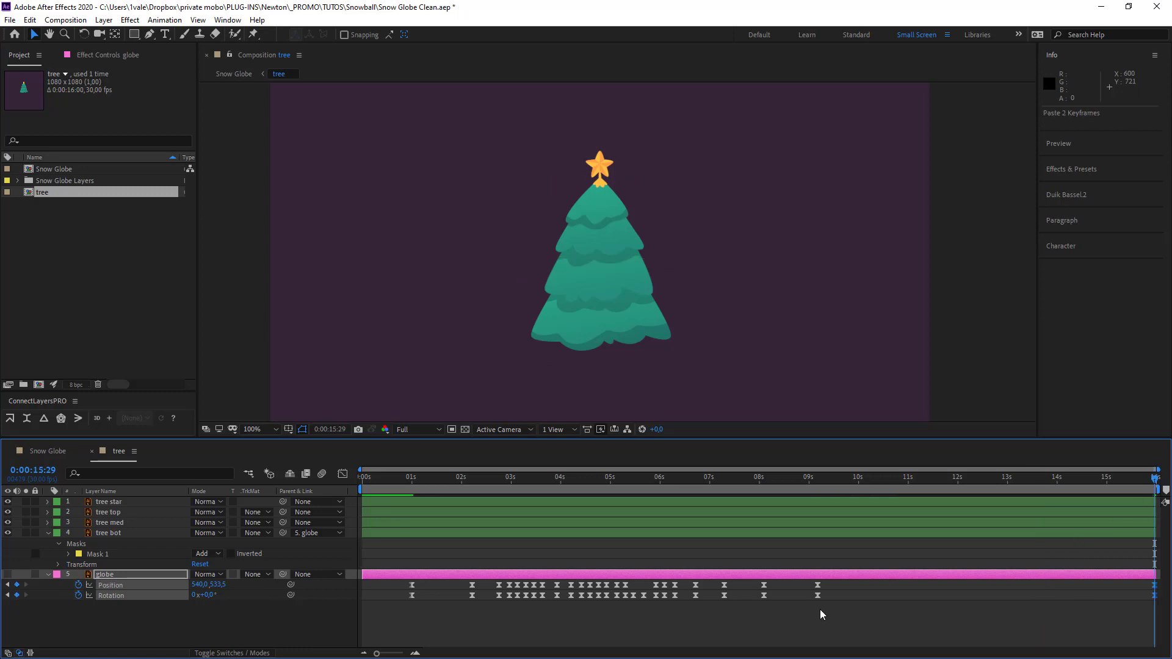
{"action": "mouse_move", "coordinate": [812, 612]}
{"action": "left_mouse_down"}
{"action": "mouse_move", "coordinate": [1085, 573]}
{"action": "mouse_move", "coordinate": [805, 592]}
{"action": "mouse_move", "coordinate": [829, 608]}
{"action": "left_mouse_up"}
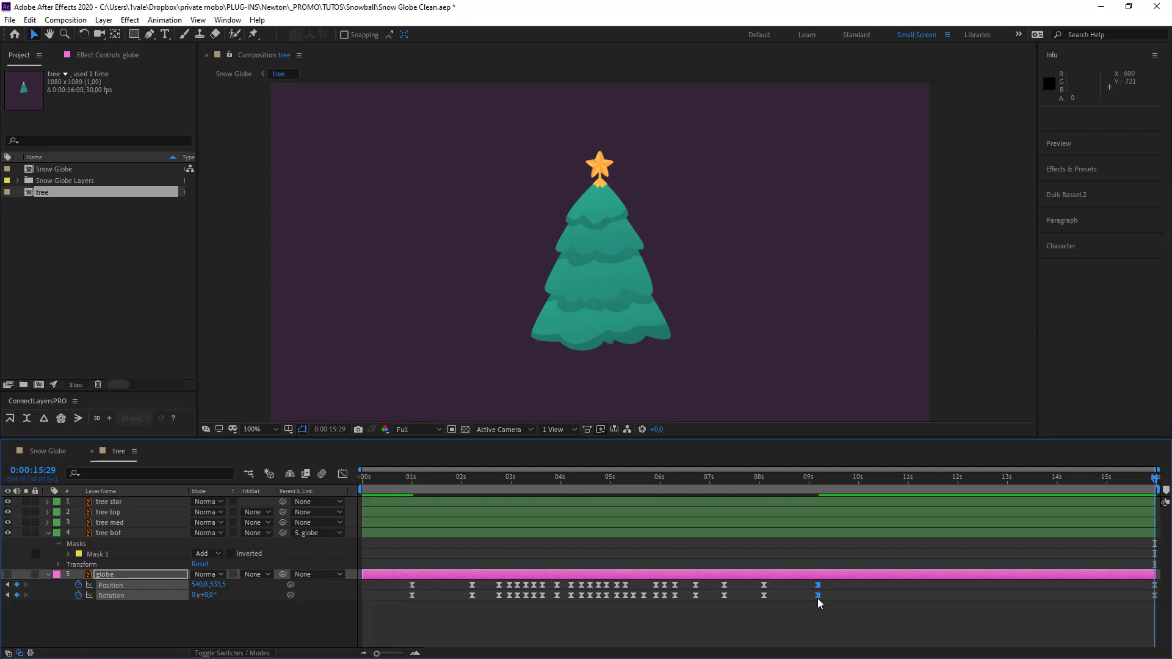
Step: Play the tree simulation in Newton and rewind it to frame 000
{"action": "left_click", "coordinate": [749, 625]}
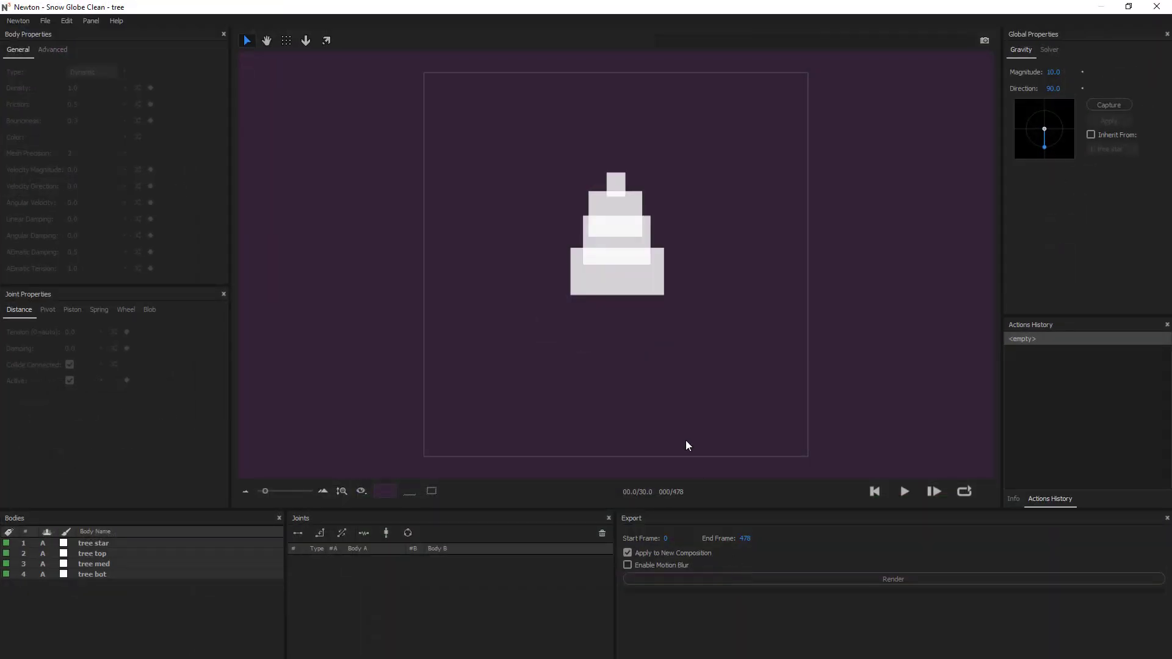
{"action": "left_click", "coordinate": [906, 492]}
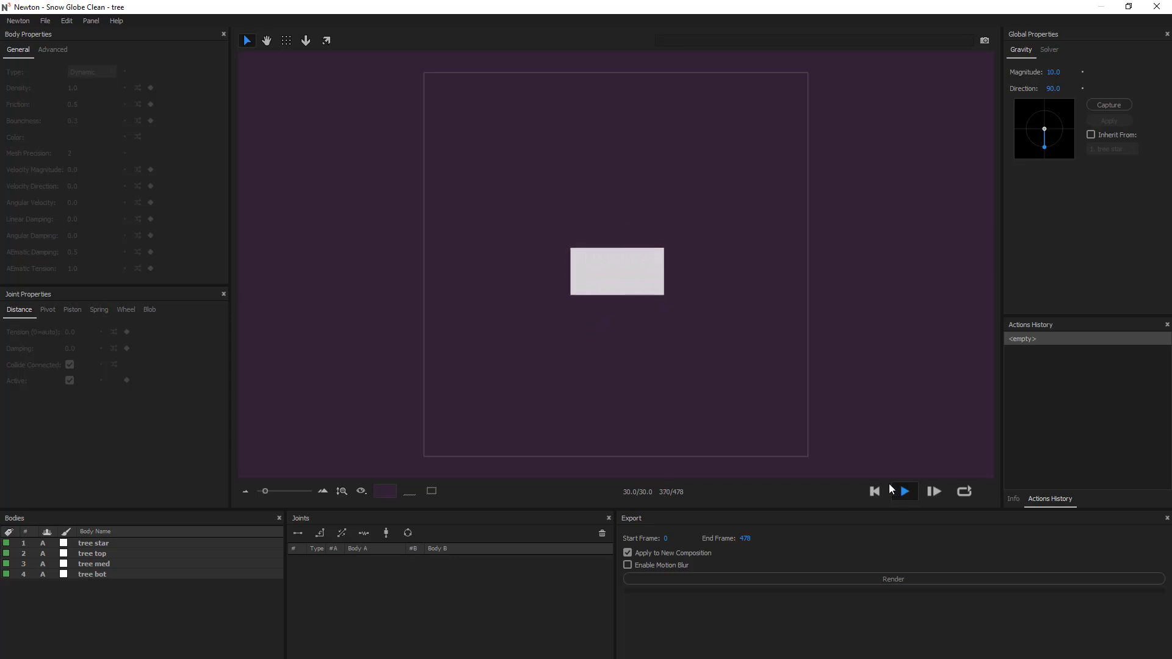
{"action": "left_click", "coordinate": [875, 491]}
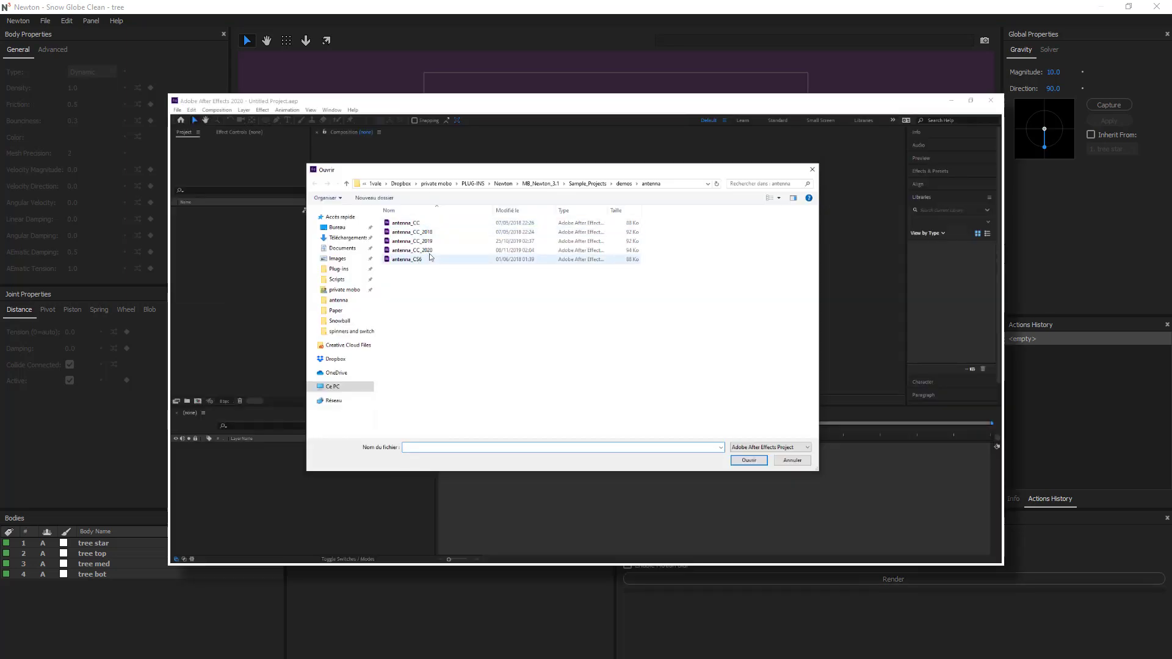
{"action": "double_click", "coordinate": [419, 262]}
{"action": "left_click", "coordinate": [217, 110]}
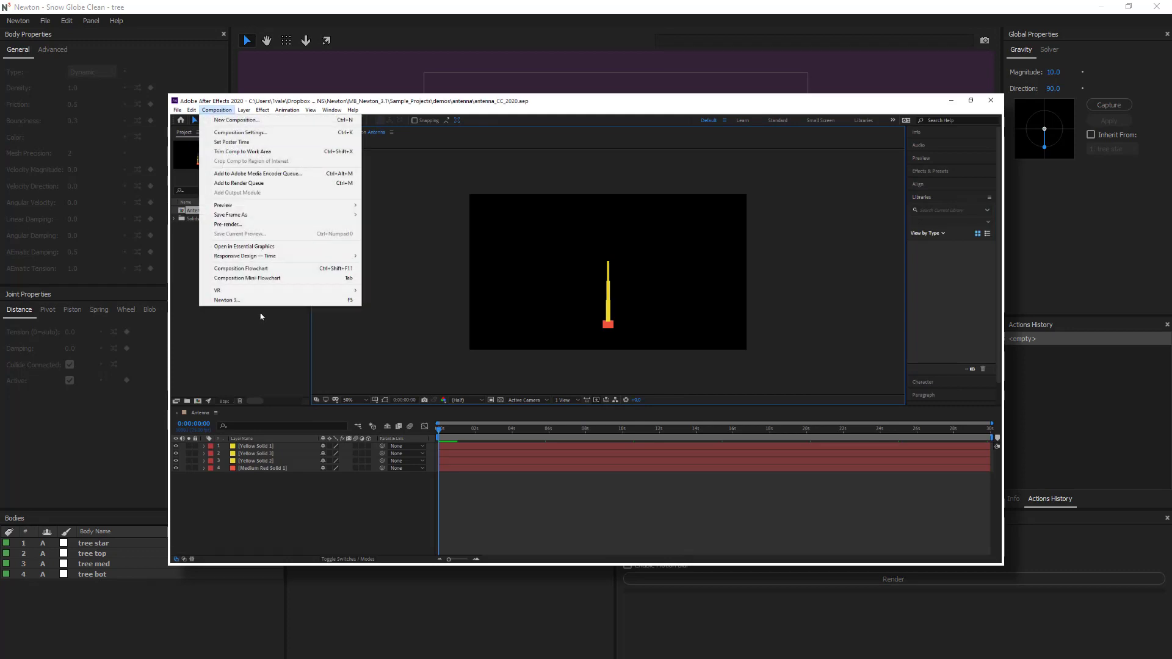
{"action": "left_click", "coordinate": [244, 301]}
{"action": "left_click", "coordinate": [202, 110]}
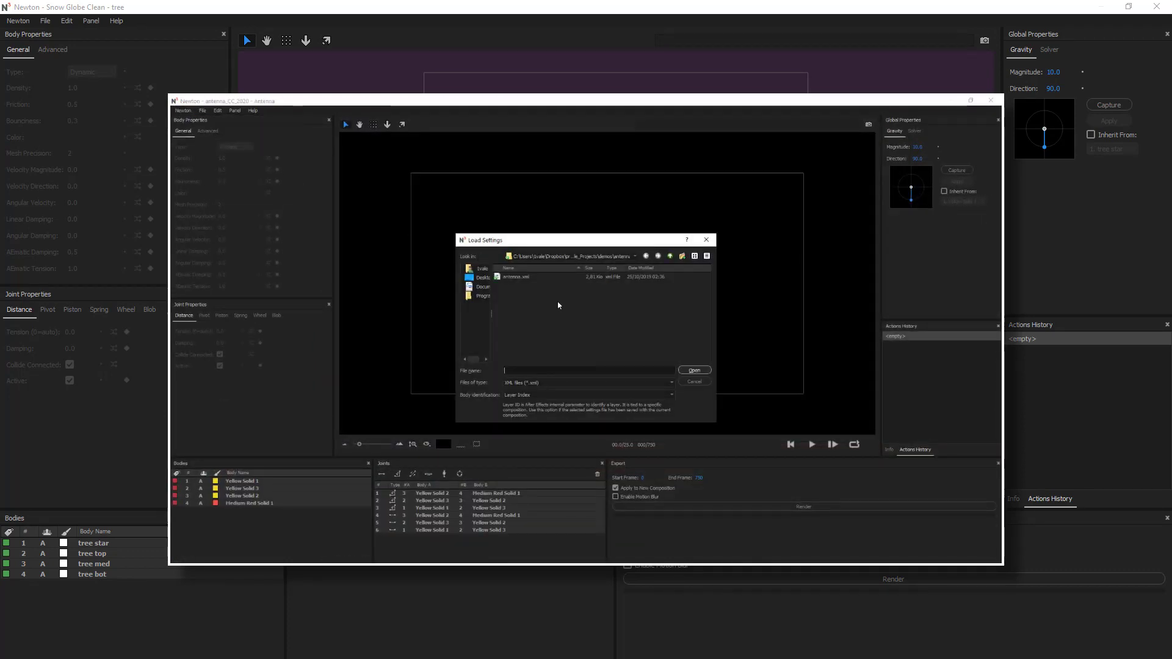
{"action": "left_click", "coordinate": [217, 119]}
{"action": "left_click", "coordinate": [693, 408]}
{"action": "left_click", "coordinate": [812, 445]}
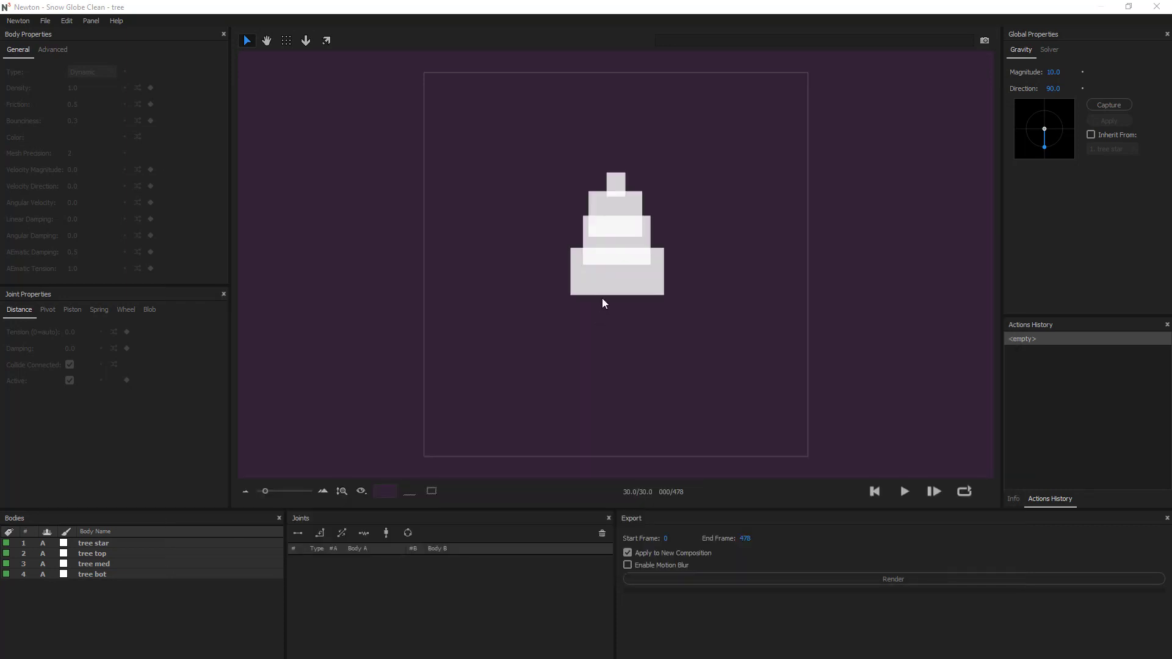
Step: Chain the four tree bodies together with three pivot joints
{"action": "left_click", "coordinate": [600, 290]}
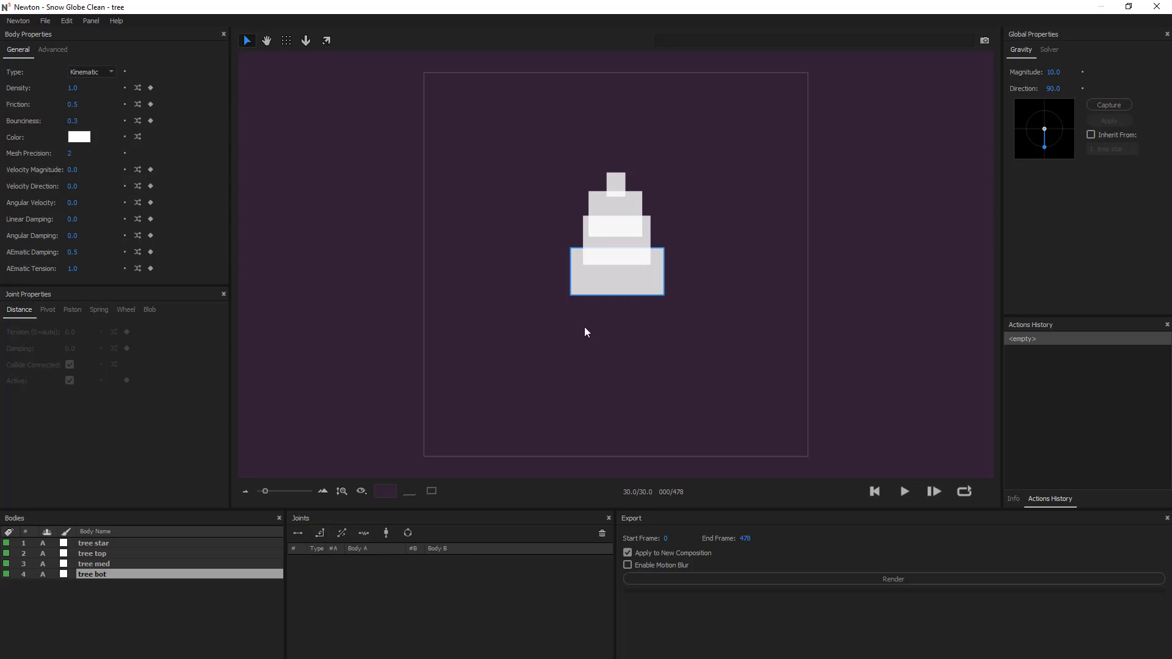
{"action": "left_click_drag", "start_coordinate": [555, 325], "coordinate": [652, 69]}
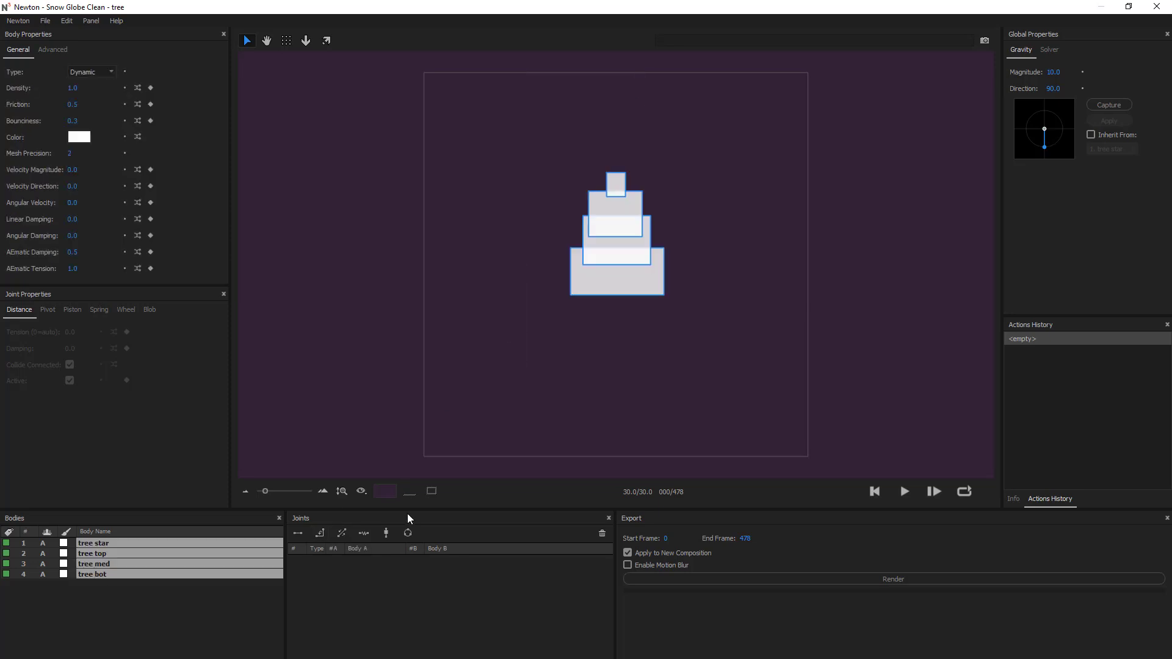
{"action": "left_click", "coordinate": [318, 535]}
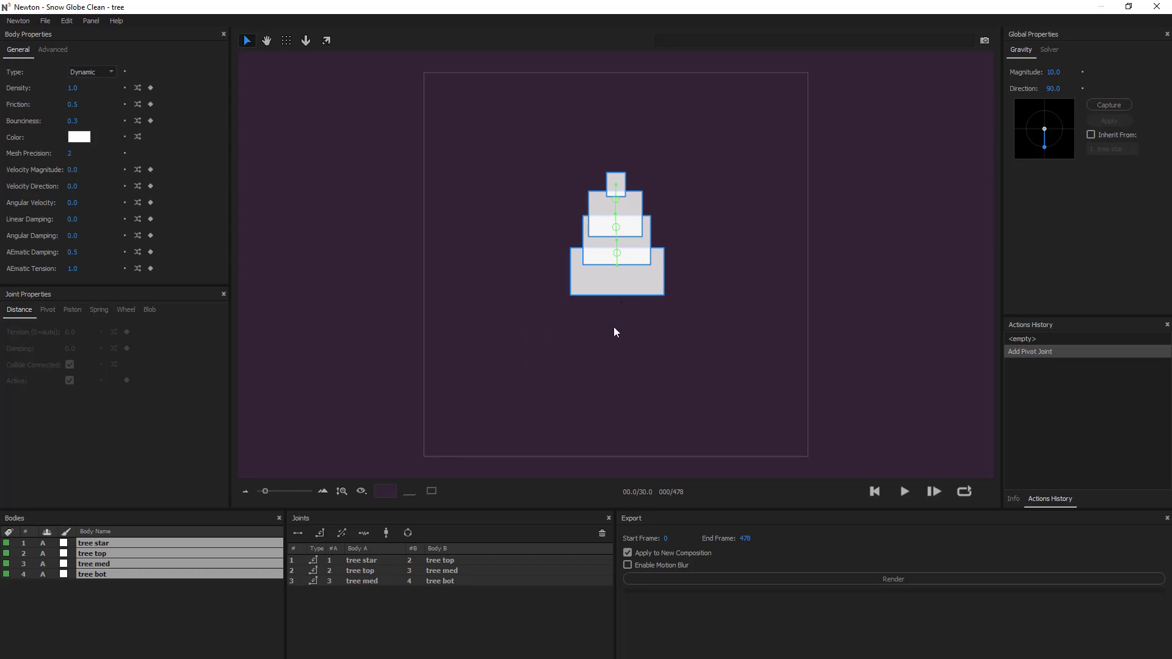
Step: Colour all four tree bodies olive #555500
{"action": "left_click", "coordinate": [79, 137]}
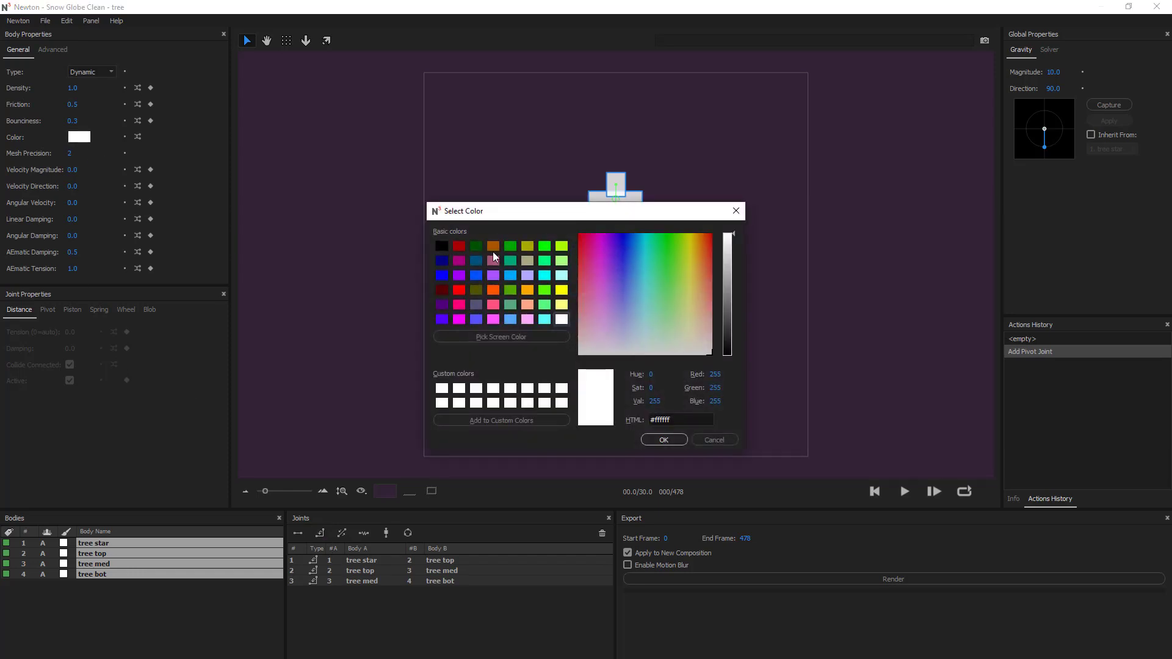
{"action": "left_click_drag", "start_coordinate": [533, 224], "coordinate": [312, 226]}
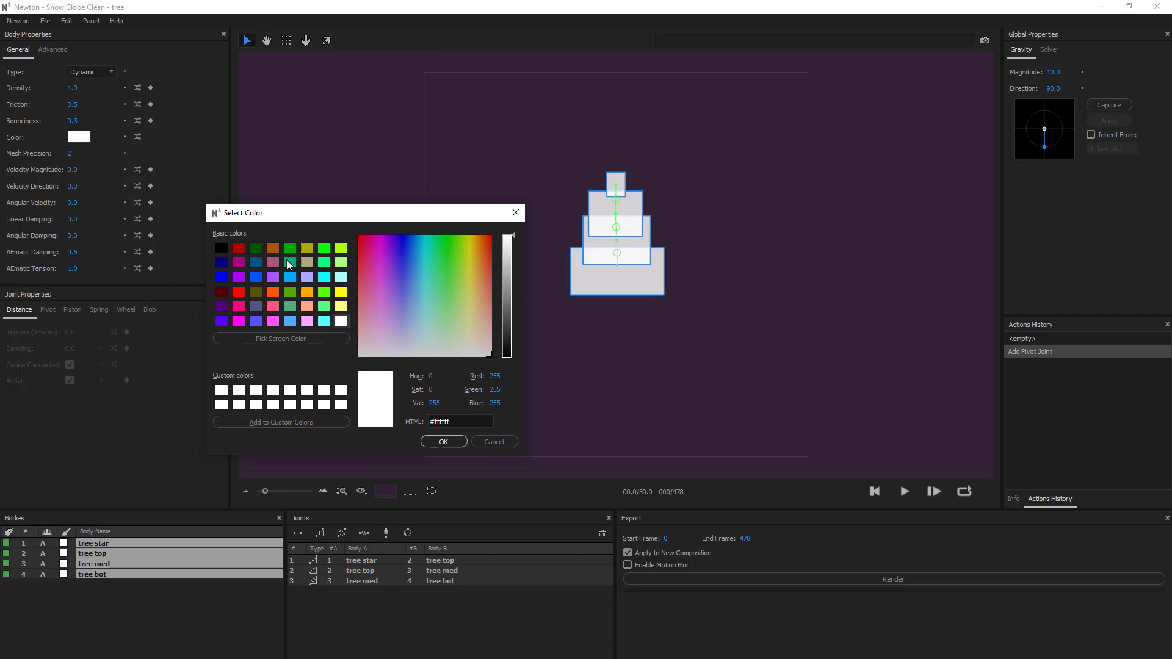
{"action": "left_click", "coordinate": [290, 248]}
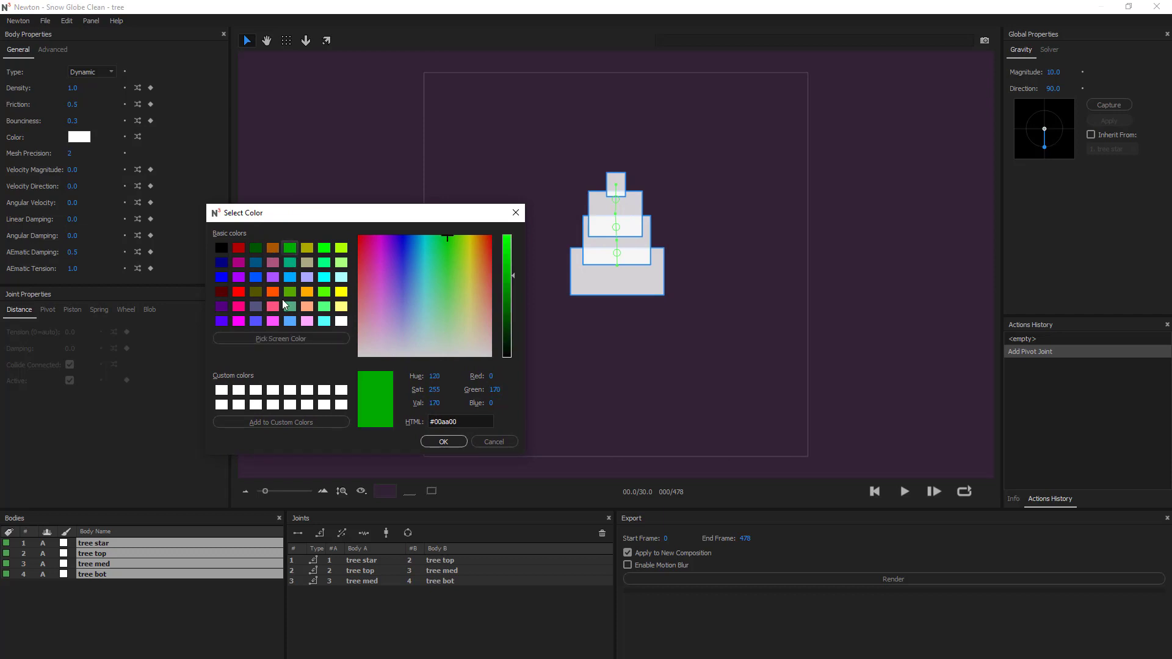
{"action": "left_click", "coordinate": [256, 293]}
{"action": "left_click", "coordinate": [429, 440]}
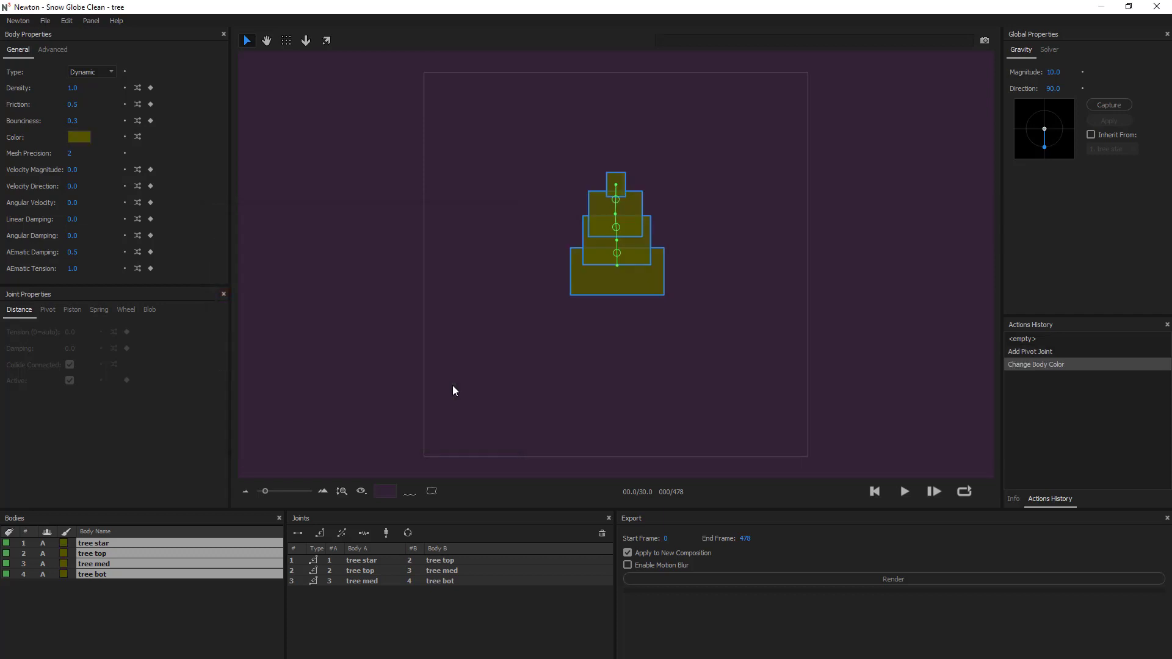
{"action": "left_click", "coordinate": [616, 335]}
{"action": "scroll", "coordinate": [622, 341], "scroll_direction": "up", "scroll_amount": 2}
{"action": "scroll", "coordinate": [621, 341], "scroll_direction": "up", "scroll_amount": 2}
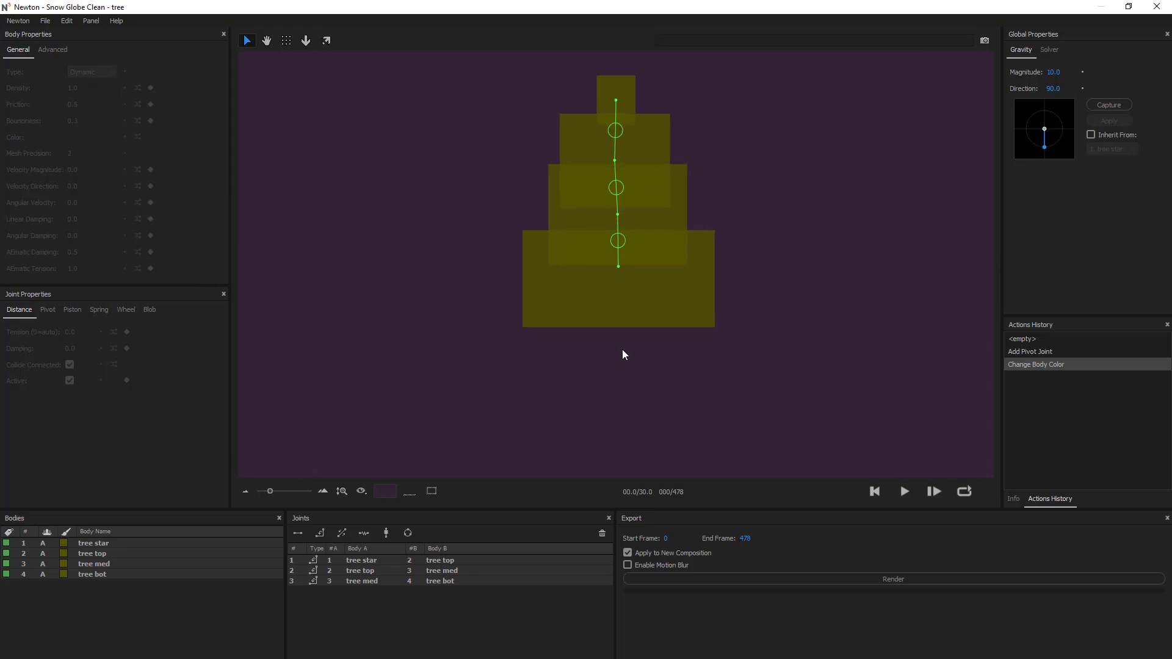
{"action": "left_click_drag", "start_coordinate": [774, 172], "coordinate": [754, 254]}
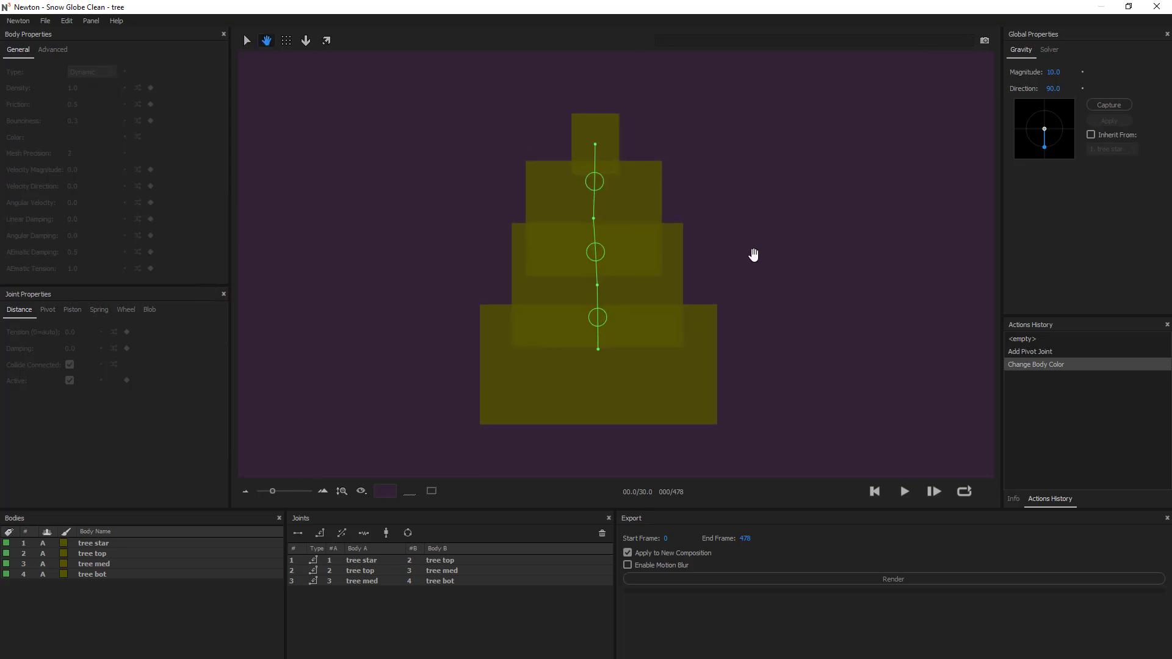
{"action": "left_click", "coordinate": [597, 366]}
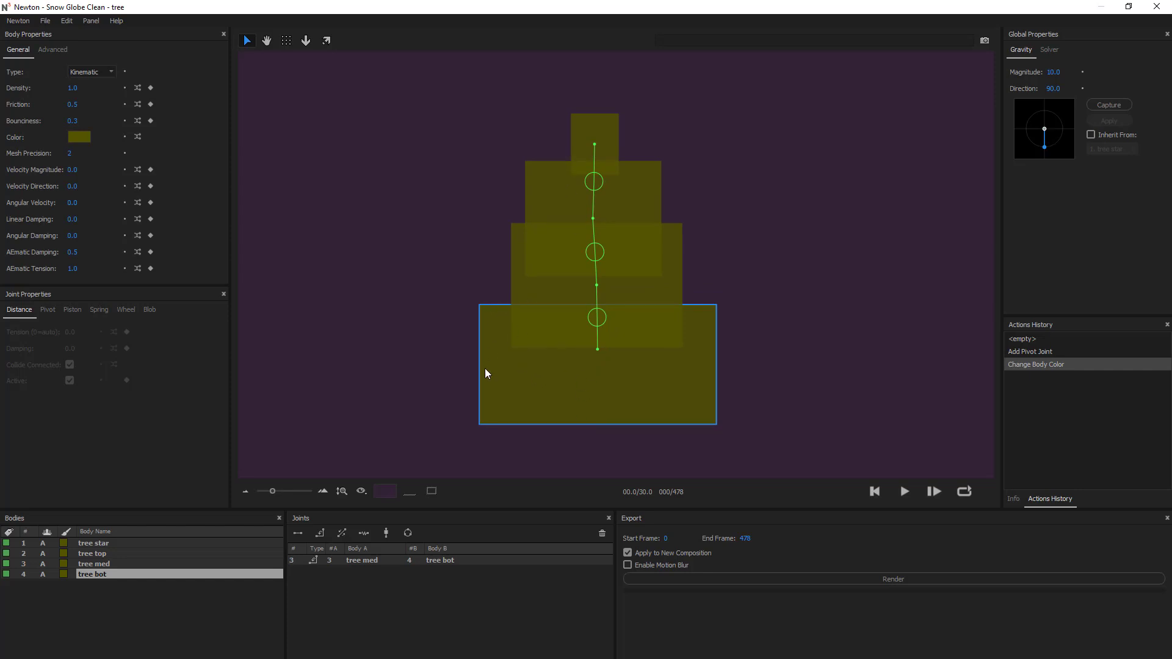
{"action": "left_click", "coordinate": [516, 293]}
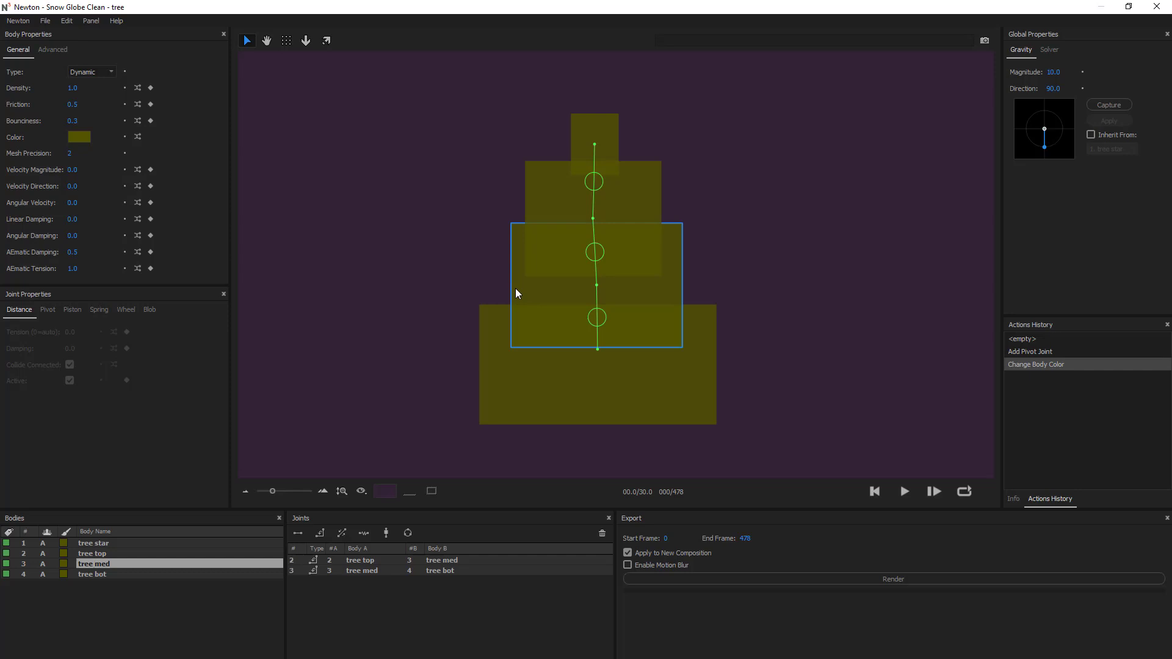
{"action": "left_click", "coordinate": [528, 207]}
{"action": "left_click", "coordinate": [584, 143]}
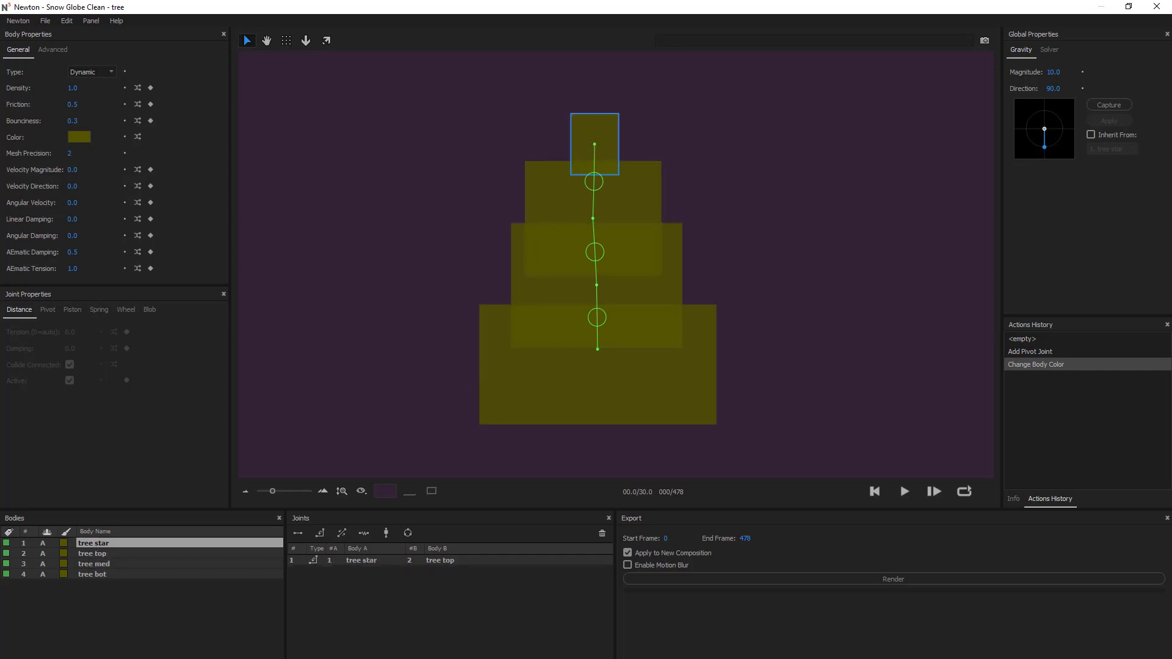
{"action": "left_click", "coordinate": [414, 294]}
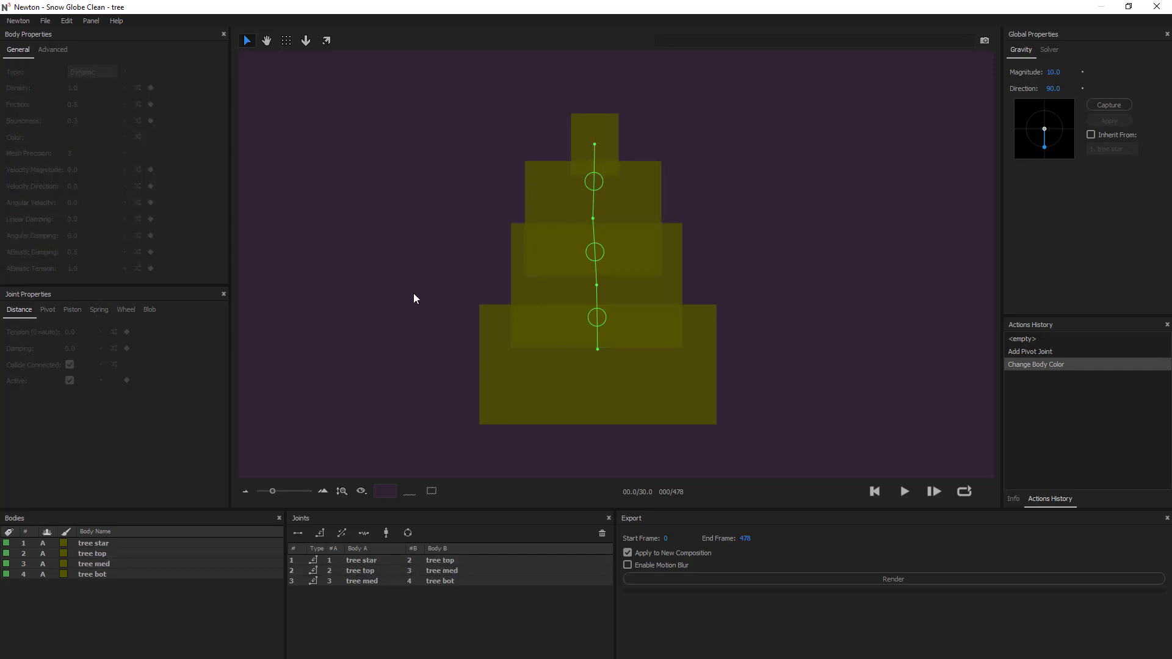
{"action": "left_click", "coordinate": [554, 345]}
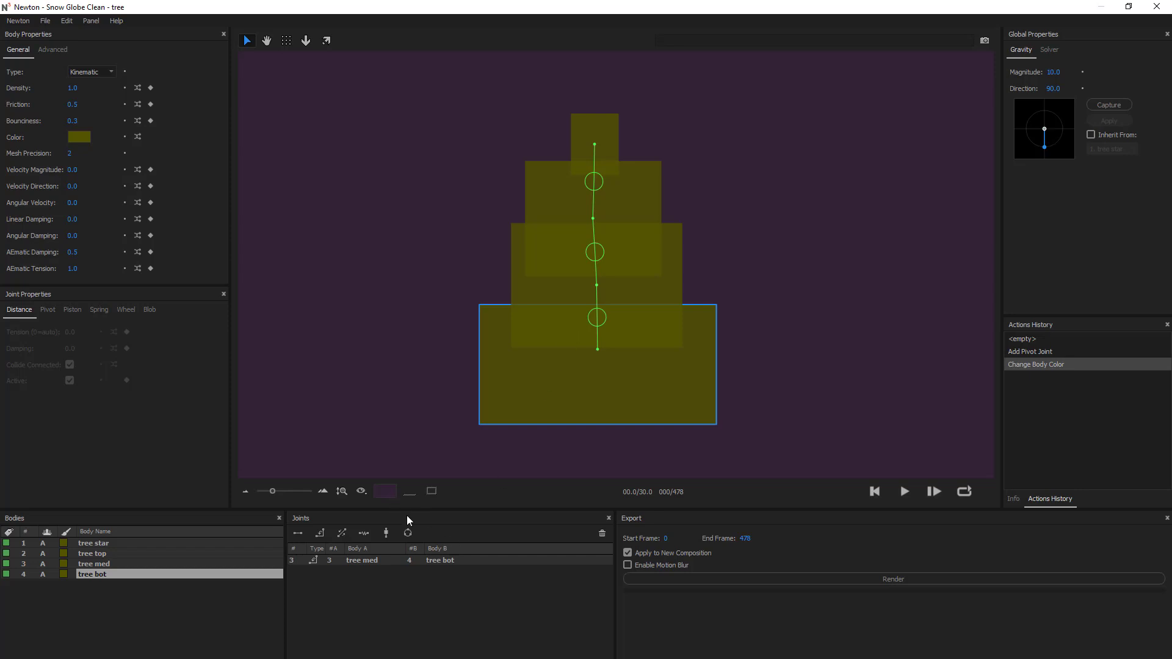
{"action": "left_click", "coordinate": [359, 558]}
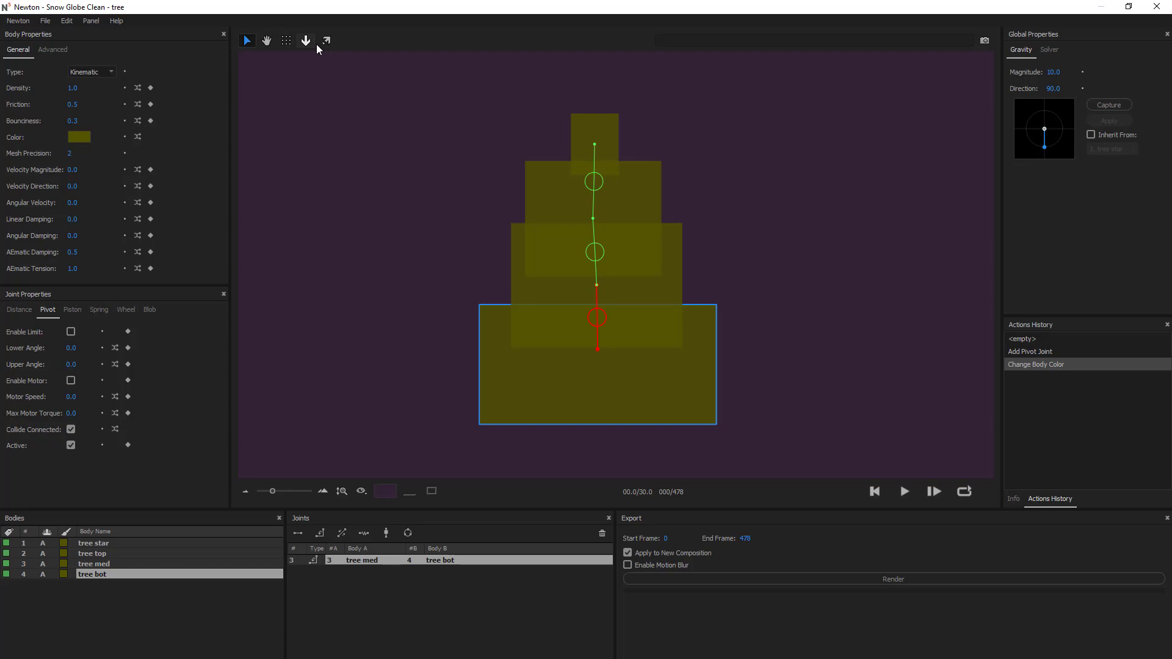
{"action": "left_click", "coordinate": [289, 41]}
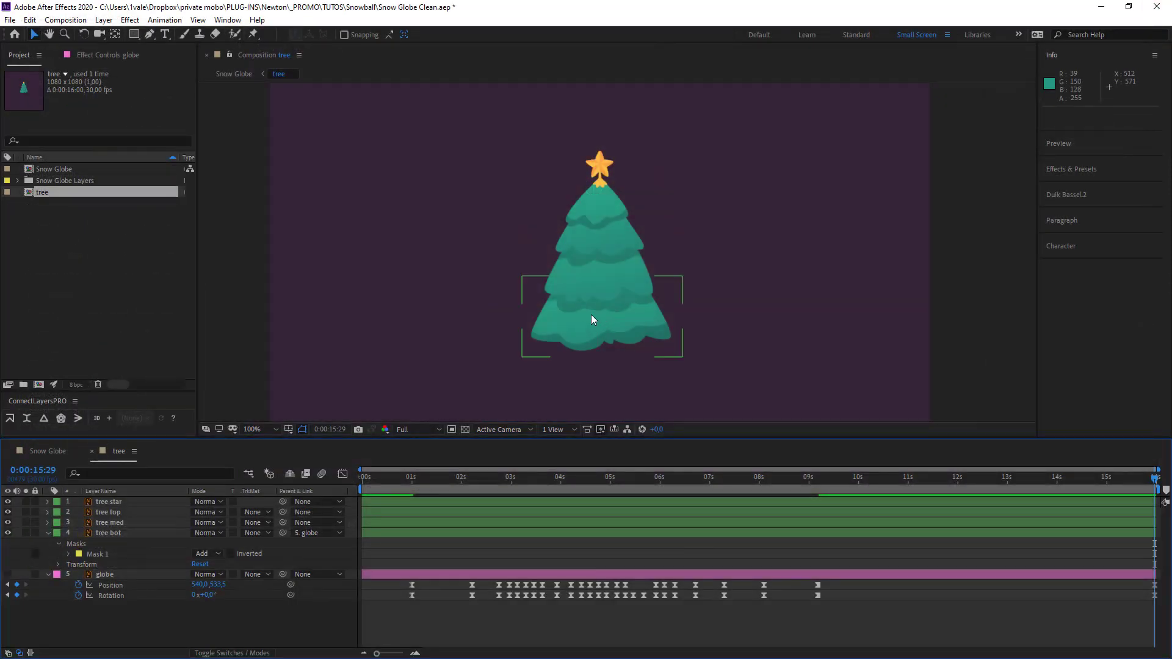
{"action": "left_click", "coordinate": [583, 264]}
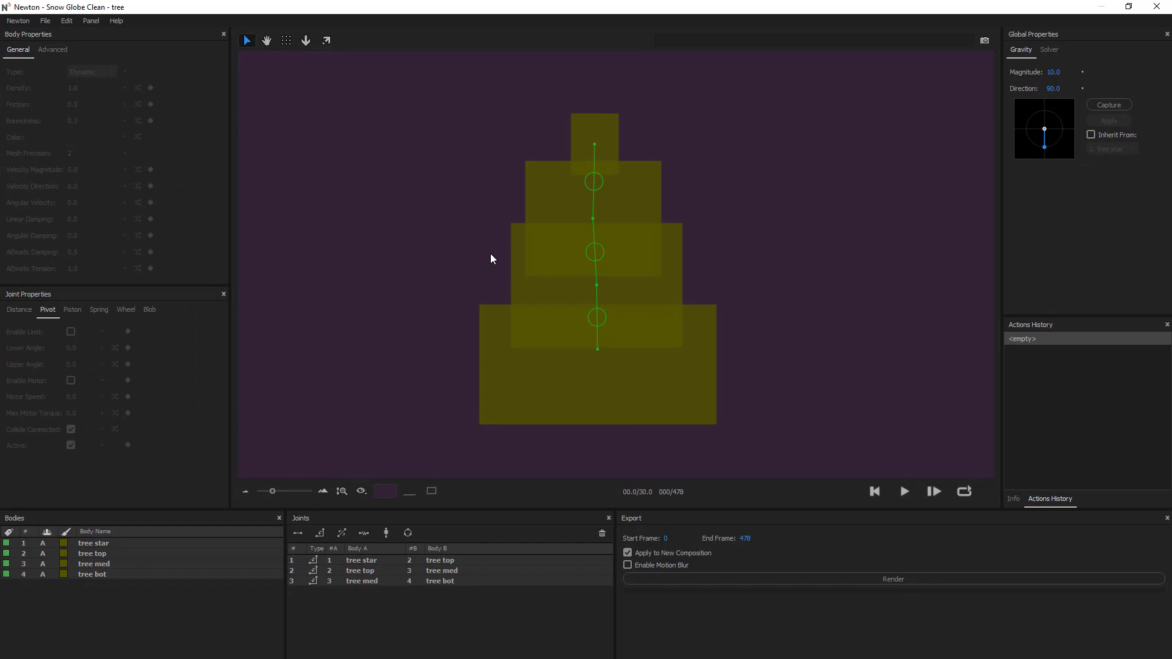
Step: Lower the tree med–tree bot pivot anchor to where those pieces overlap
{"action": "left_click", "coordinate": [379, 574]}
{"action": "left_click", "coordinate": [380, 580]}
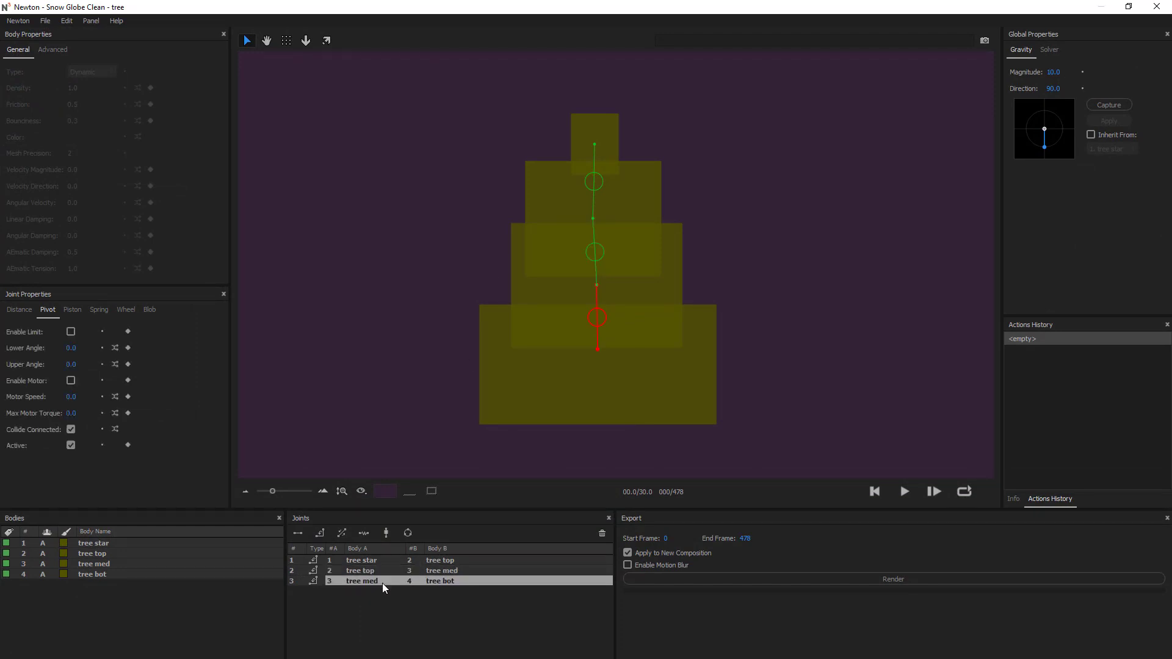
{"action": "left_click", "coordinate": [287, 41]}
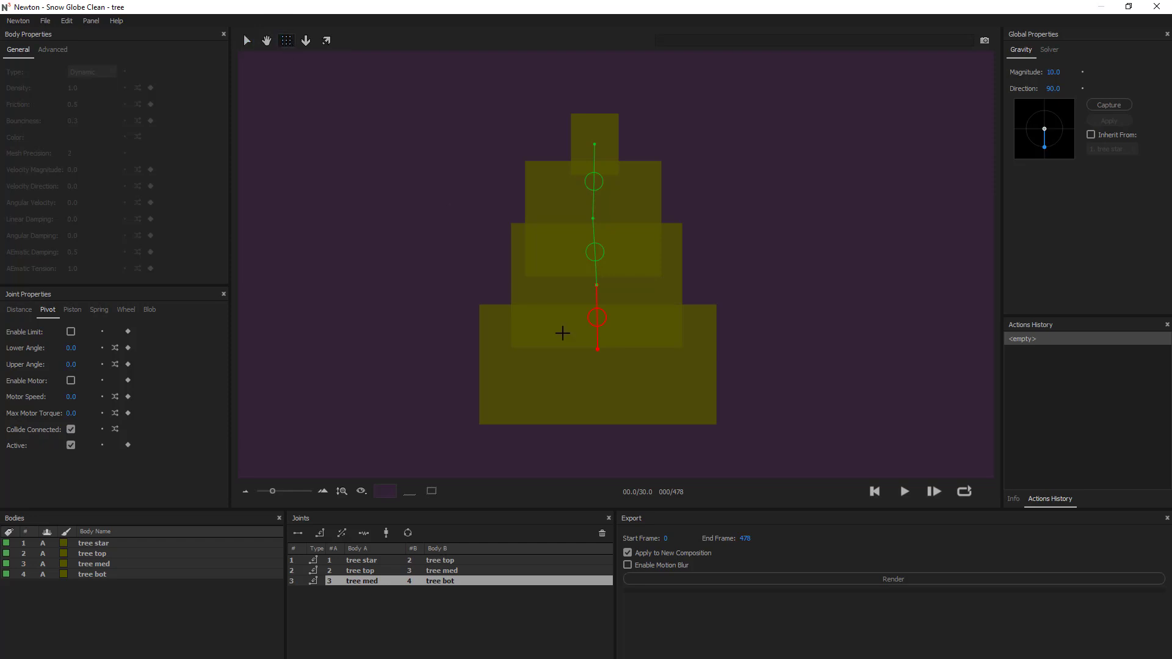
{"action": "left_click", "coordinate": [598, 316]}
{"action": "left_click_drag", "start_coordinate": [597, 315], "coordinate": [594, 323]}
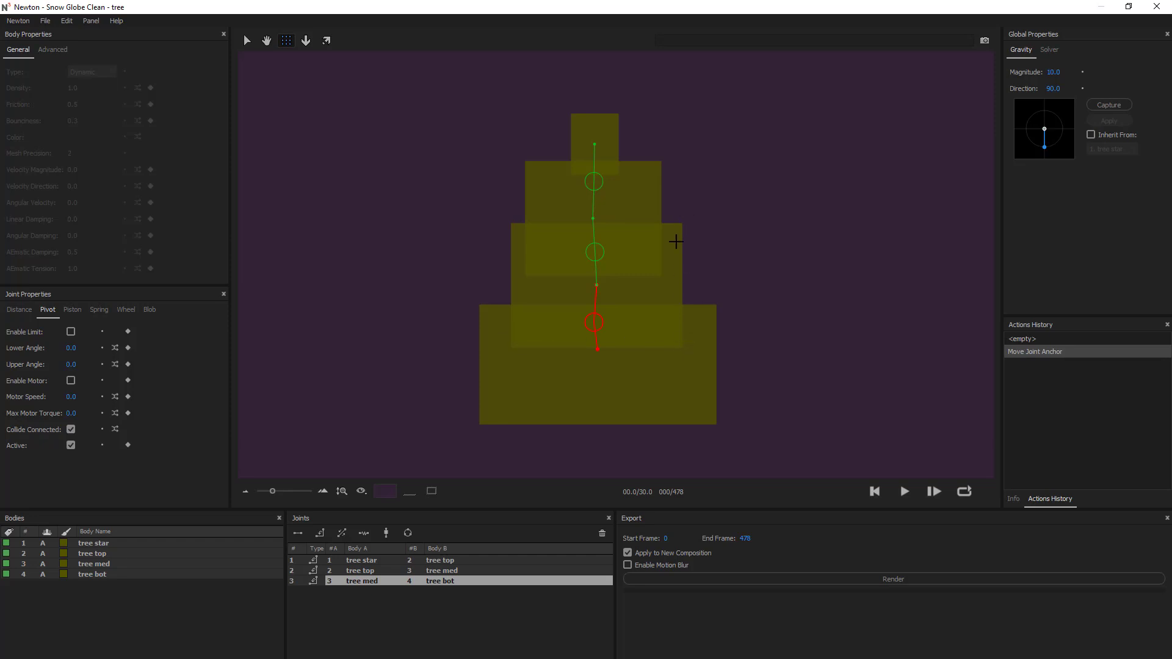
{"action": "left_click_drag", "start_coordinate": [596, 325], "coordinate": [598, 333]}
{"action": "left_click", "coordinate": [596, 332]}
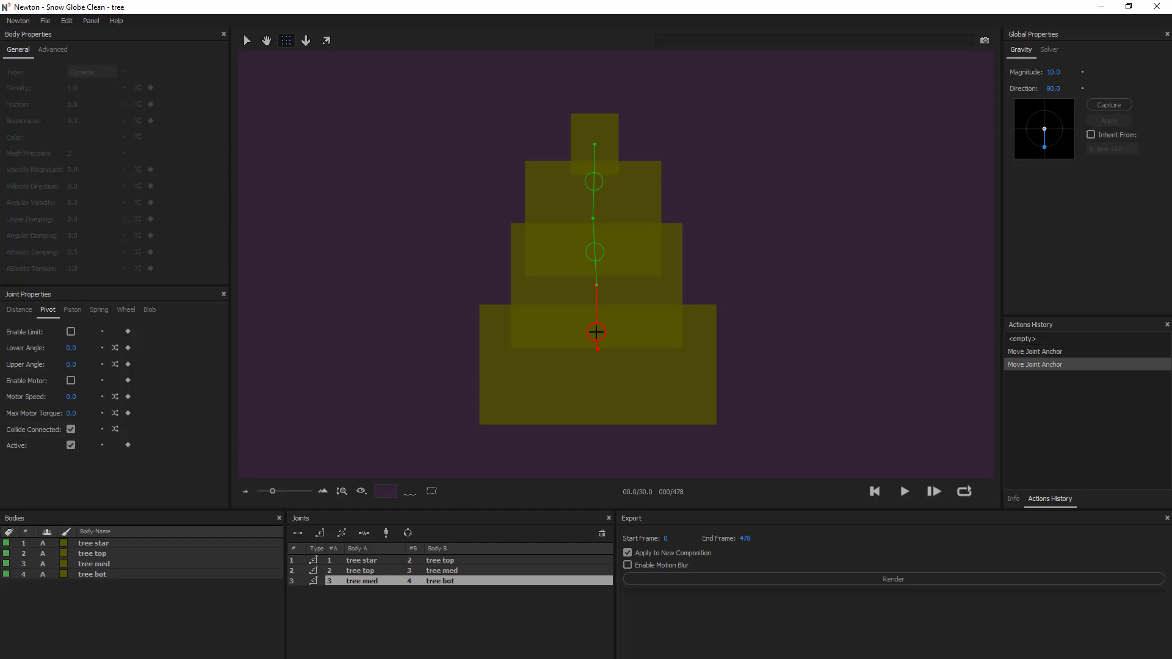
Step: Move the top–med pivot anchor down and the star–top pivot anchor up
{"action": "left_click", "coordinate": [379, 571]}
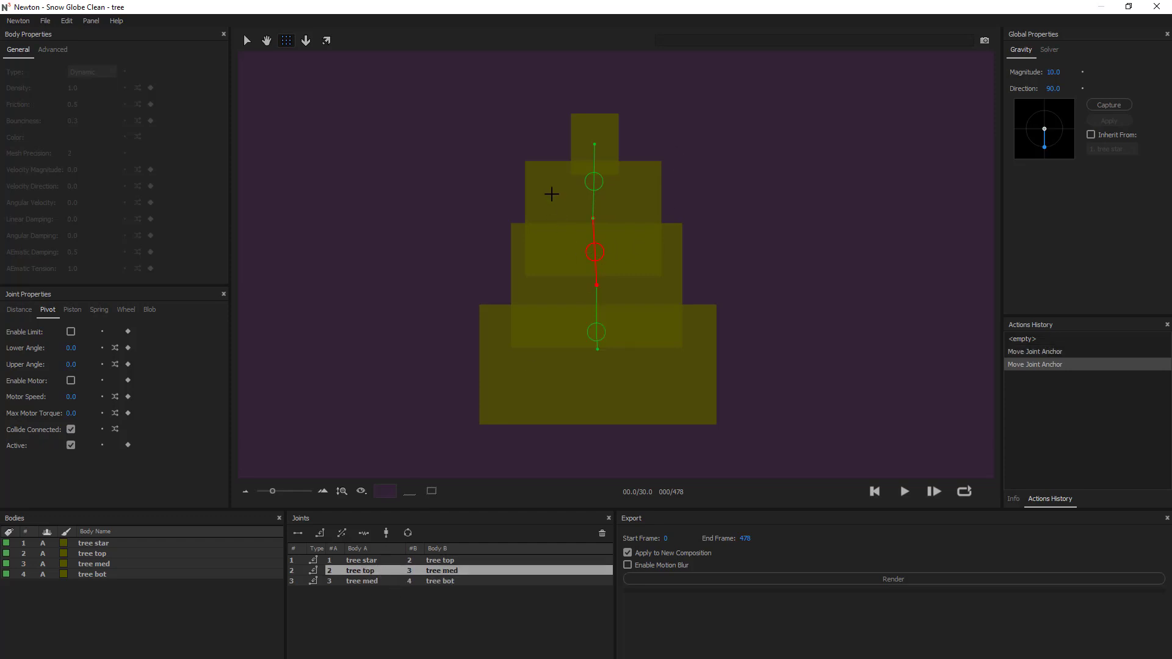
{"action": "left_click_drag", "start_coordinate": [595, 252], "coordinate": [593, 264]}
{"action": "left_click", "coordinate": [369, 560]}
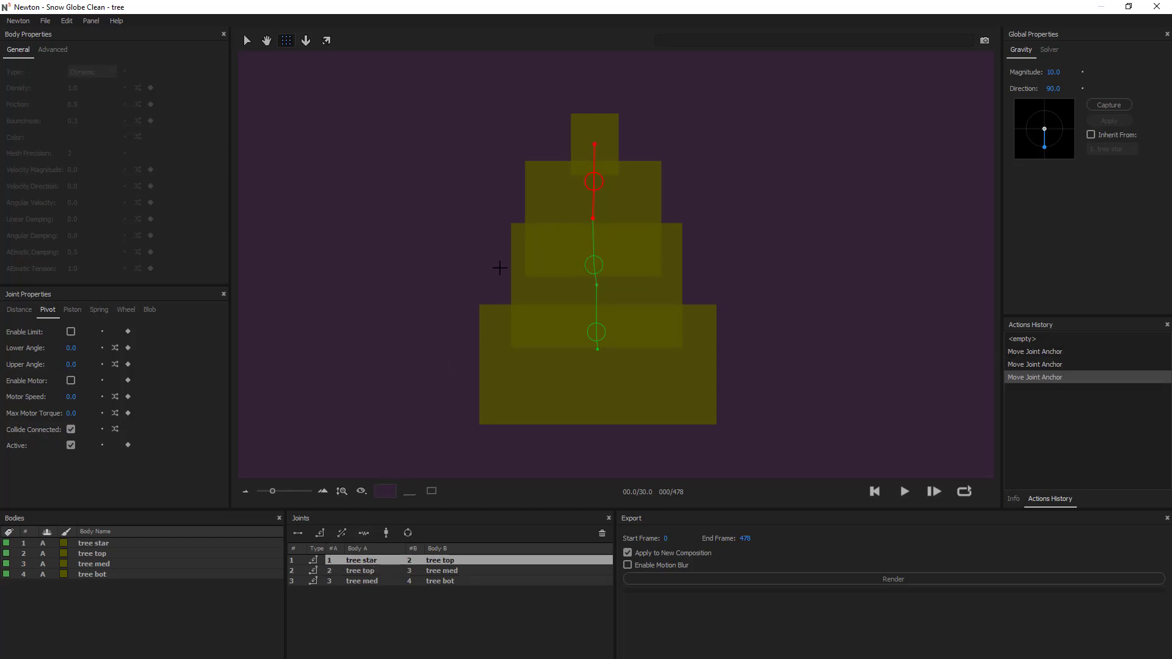
{"action": "left_click_drag", "start_coordinate": [594, 180], "coordinate": [595, 175]}
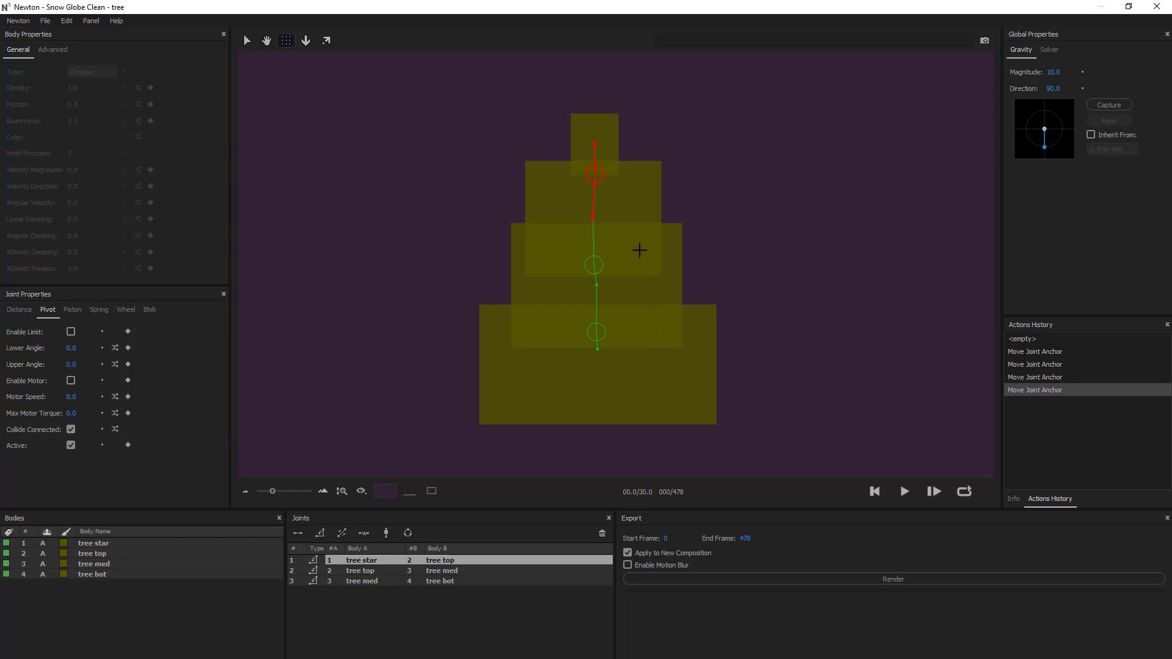
Step: Test-run the tree simulation and rewind it to the start
{"action": "scroll", "coordinate": [805, 366], "scroll_direction": "down", "scroll_amount": 2}
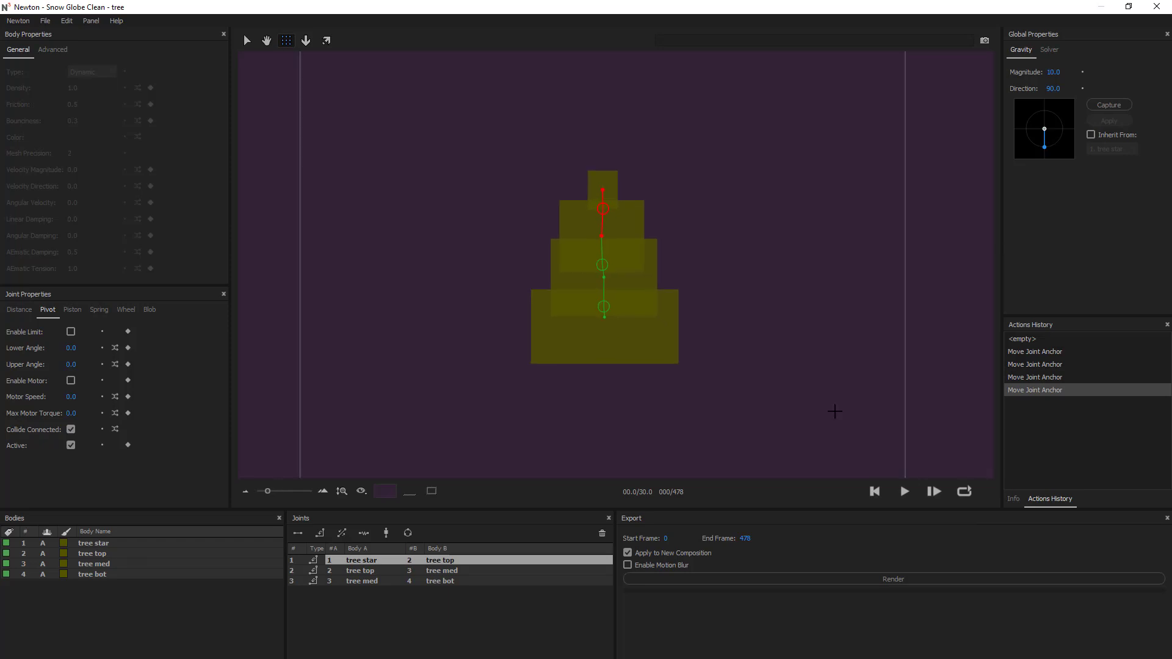
{"action": "left_click", "coordinate": [905, 491]}
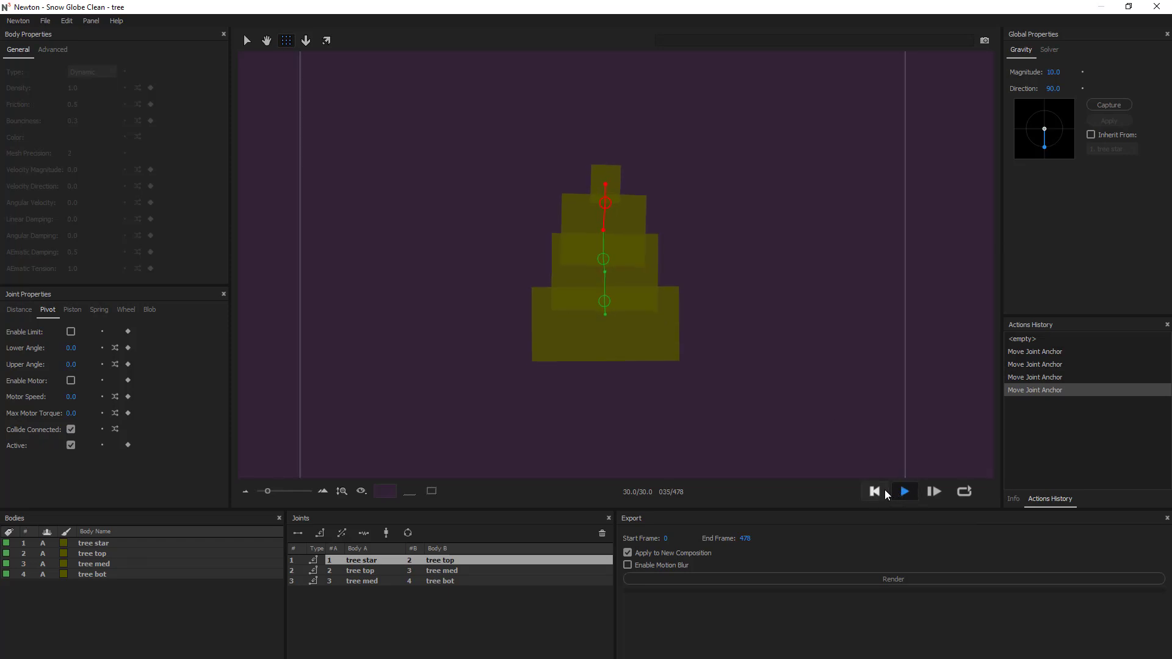
{"action": "left_click", "coordinate": [904, 491]}
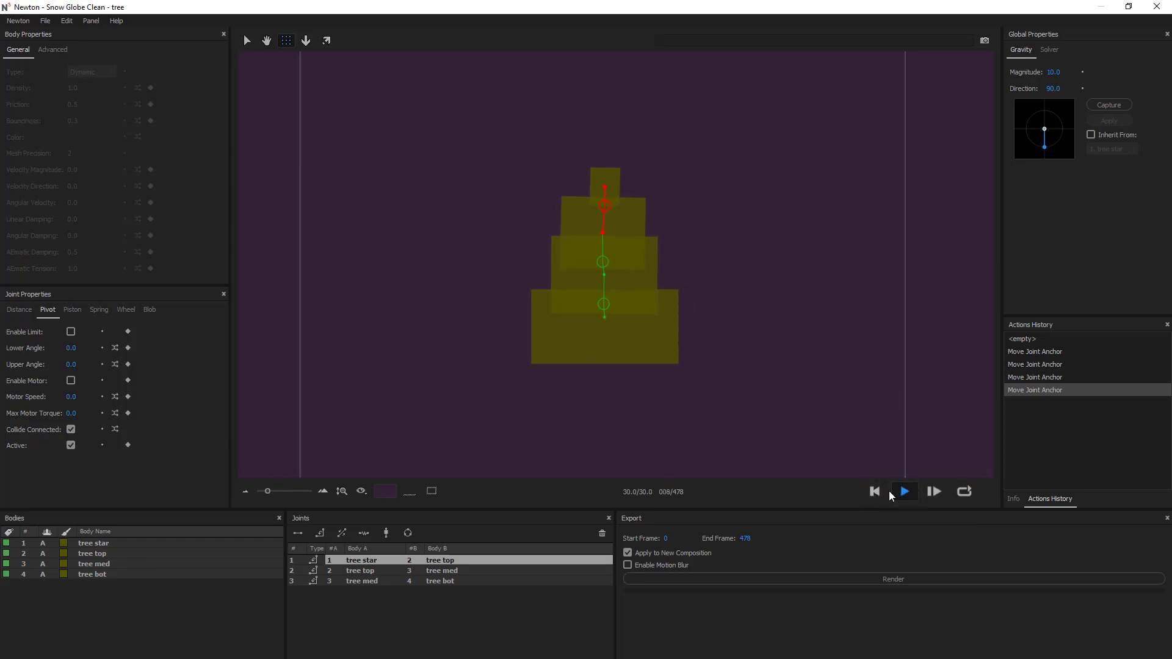
Step: Turn off Collide Connected on all three pivot joints, then test and rewind to frame 000
{"action": "left_click", "coordinate": [397, 580], "text": "shift"}
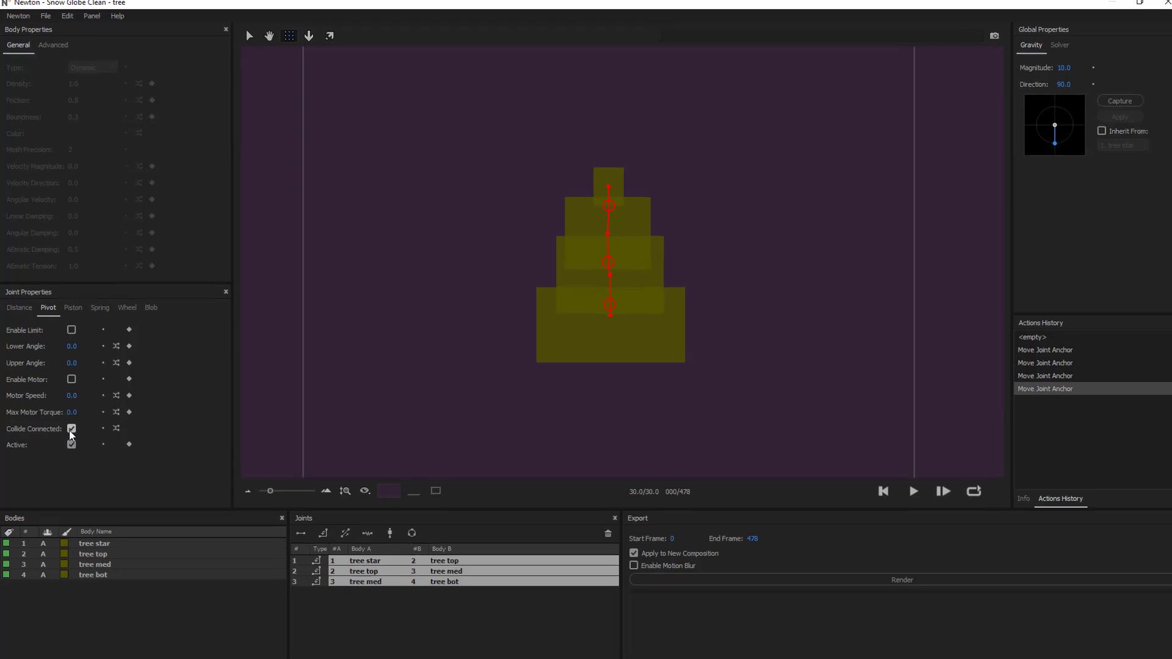
{"action": "left_click", "coordinate": [70, 430]}
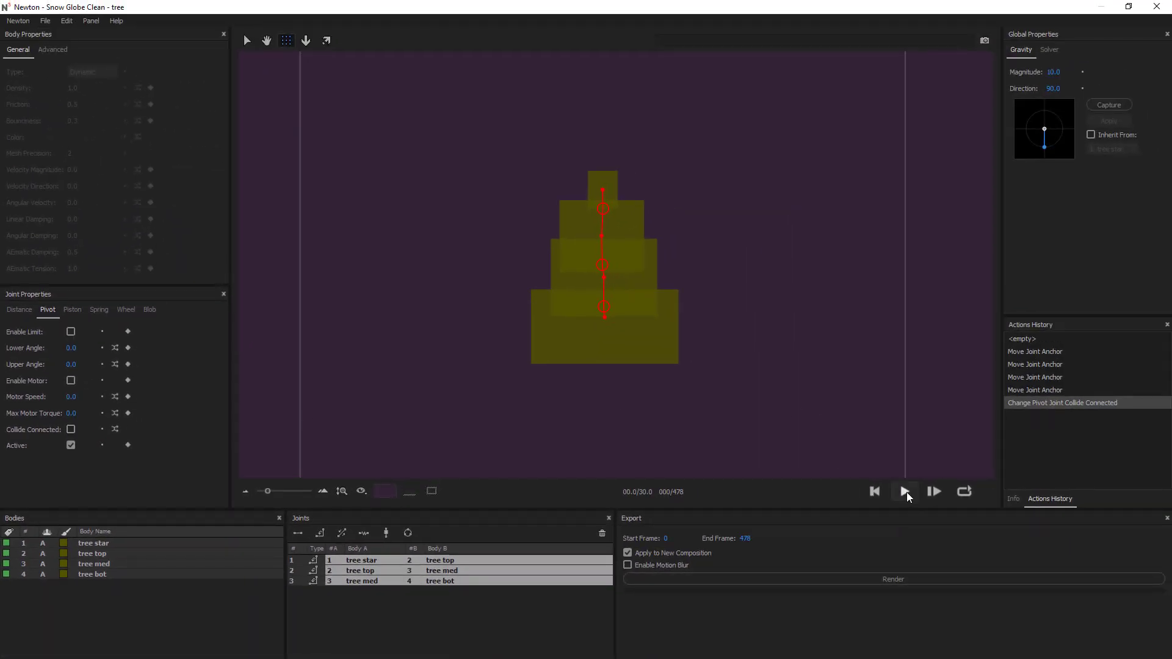
{"action": "left_click", "coordinate": [905, 492]}
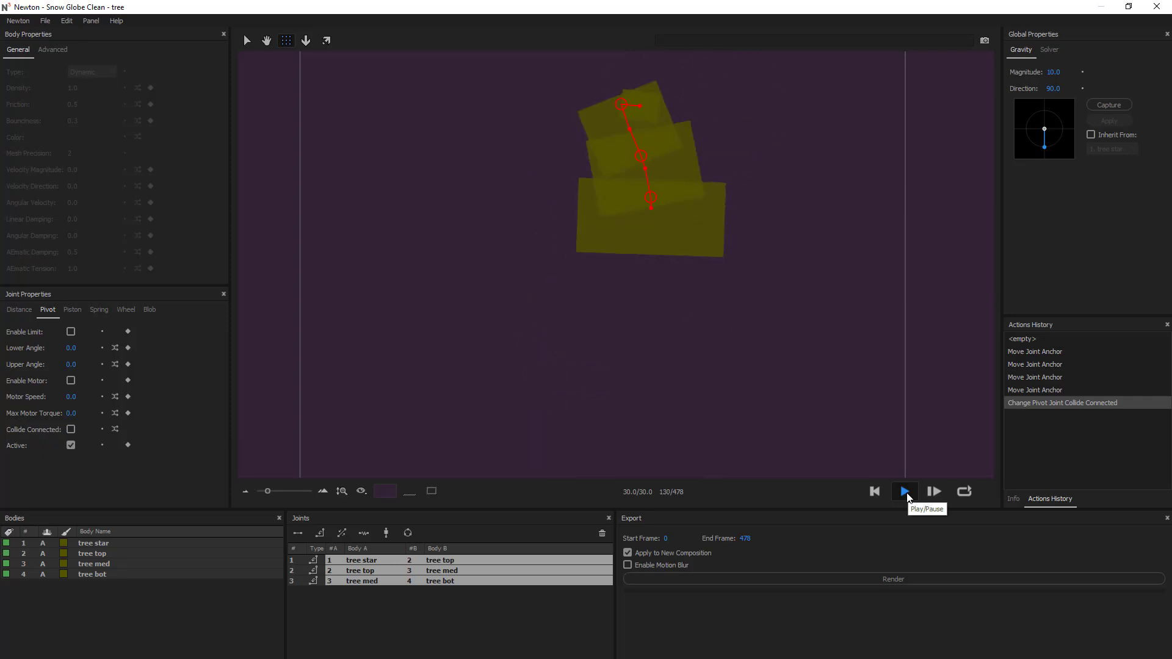
{"action": "left_click", "coordinate": [874, 491]}
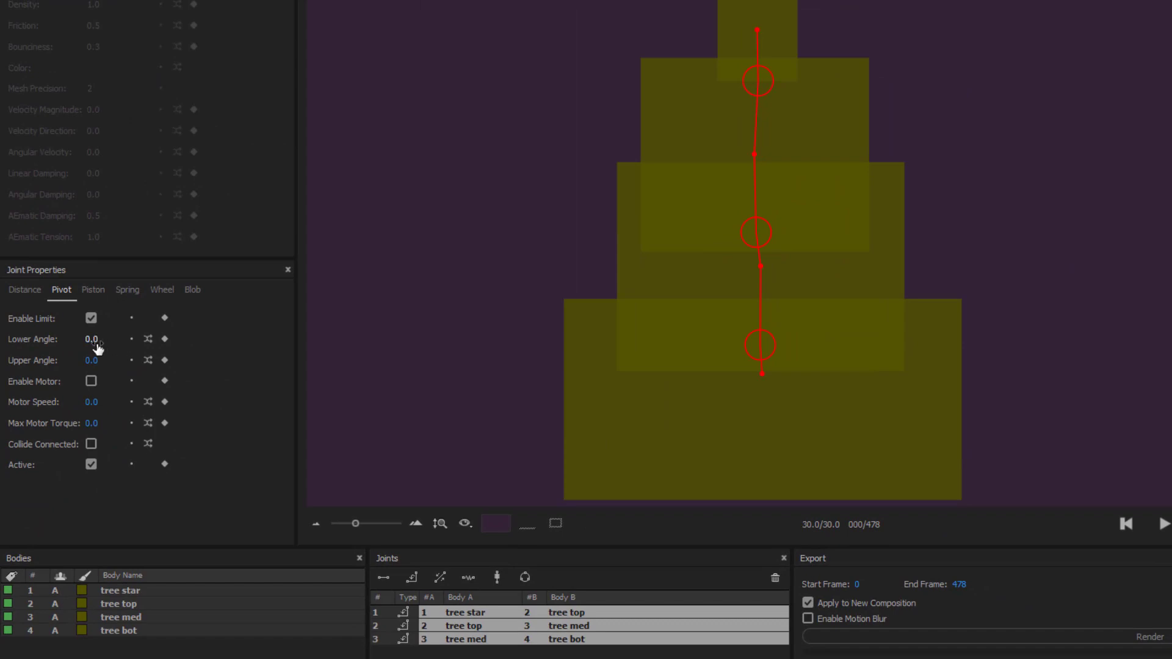
Step: Set the pivot joints' lower angle limit to -30 and upper angle limit to 30
{"action": "mouse_move", "coordinate": [98, 348]}
{"action": "left_mouse_down"}
{"action": "mouse_move", "coordinate": [113, 345]}
{"action": "mouse_move", "coordinate": [42, 335]}
{"action": "mouse_move", "coordinate": [51, 347]}
{"action": "mouse_move", "coordinate": [84, 345]}
{"action": "left_mouse_up"}
{"action": "left_click", "coordinate": [88, 339]}
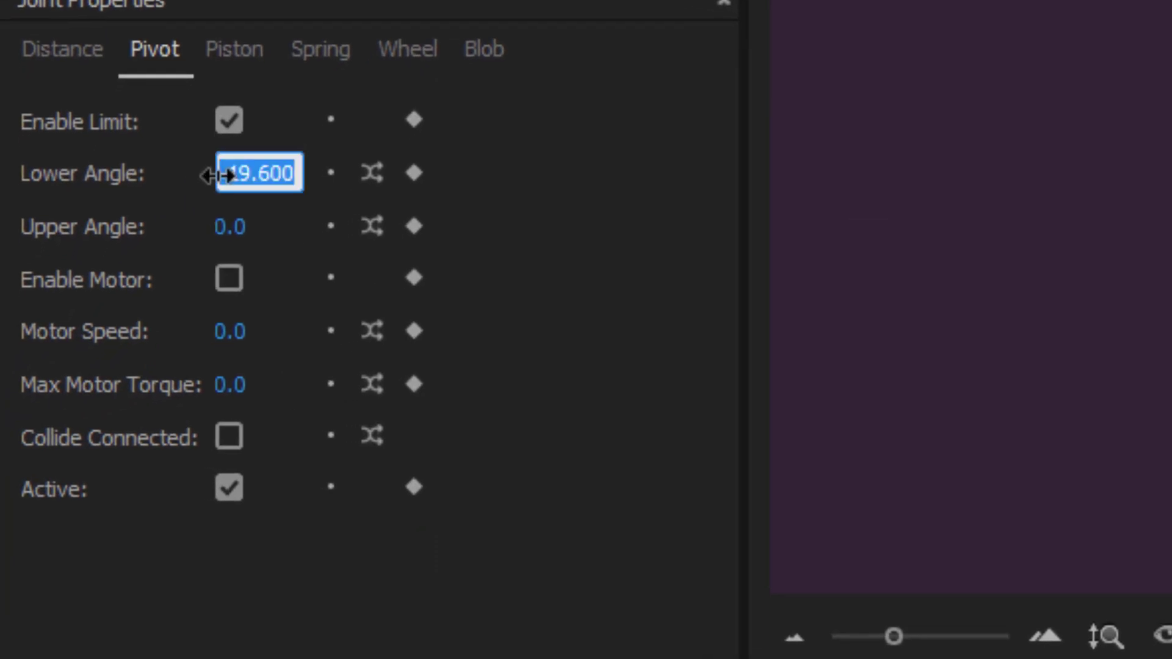
{"action": "type", "text": "-30"}
{"action": "key", "text": "Return"}
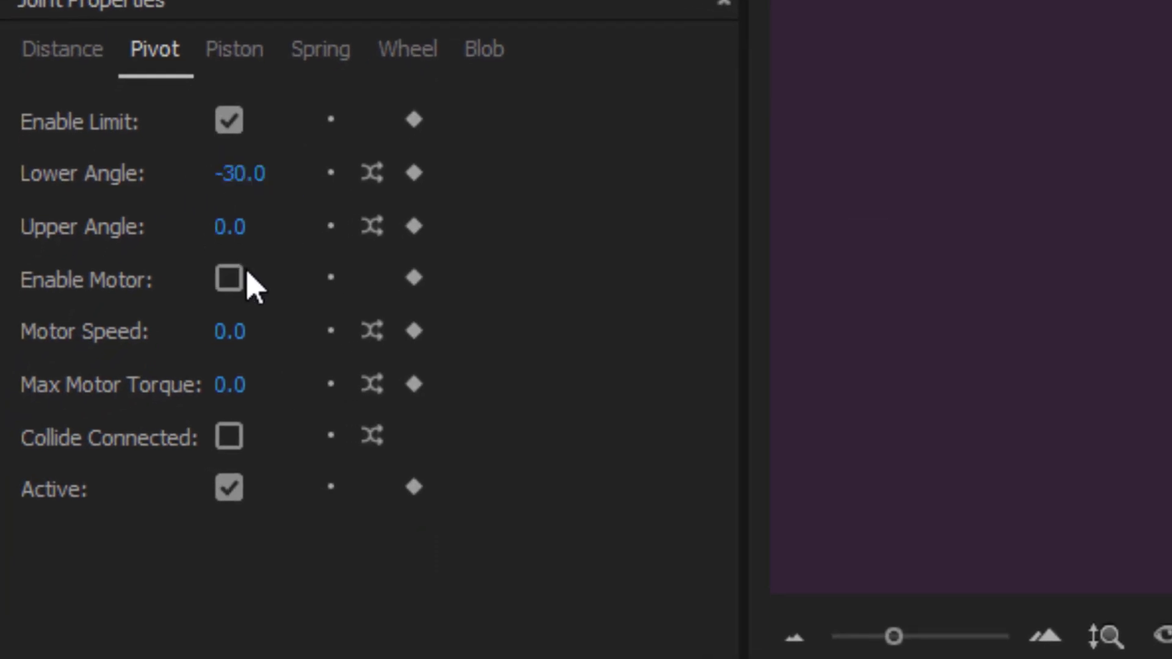
{"action": "left_click", "coordinate": [240, 227]}
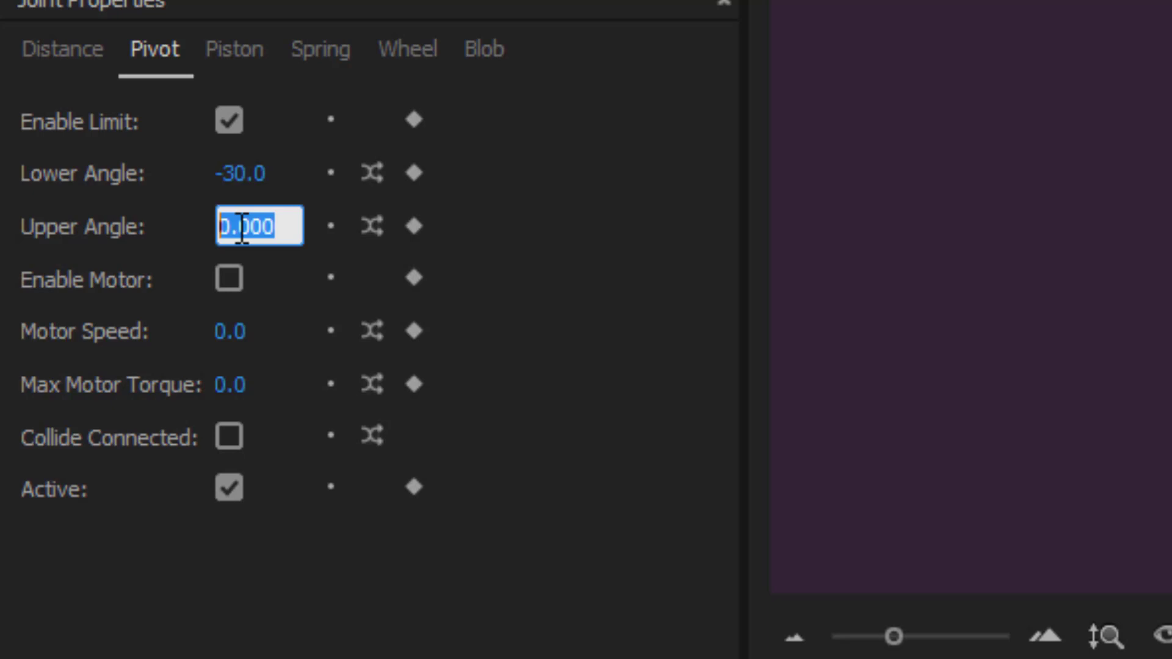
{"action": "type", "text": "30"}
{"action": "key", "text": "Return"}
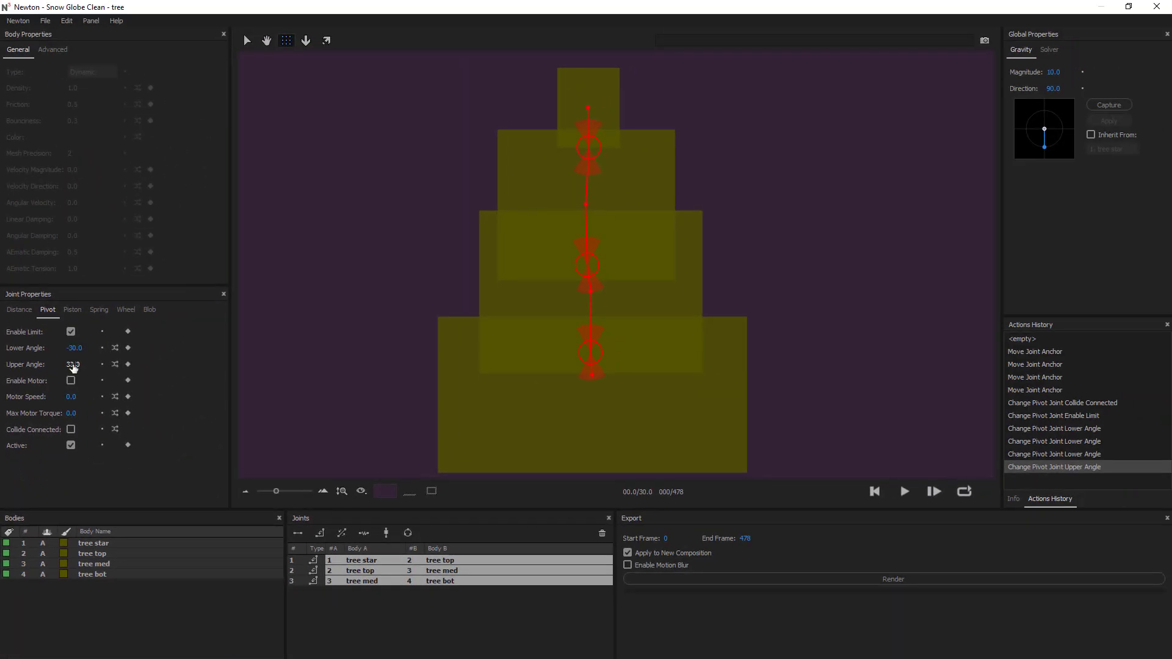
{"action": "scroll", "coordinate": [752, 363], "scroll_direction": "down", "scroll_amount": 3}
{"action": "left_click", "coordinate": [904, 491]}
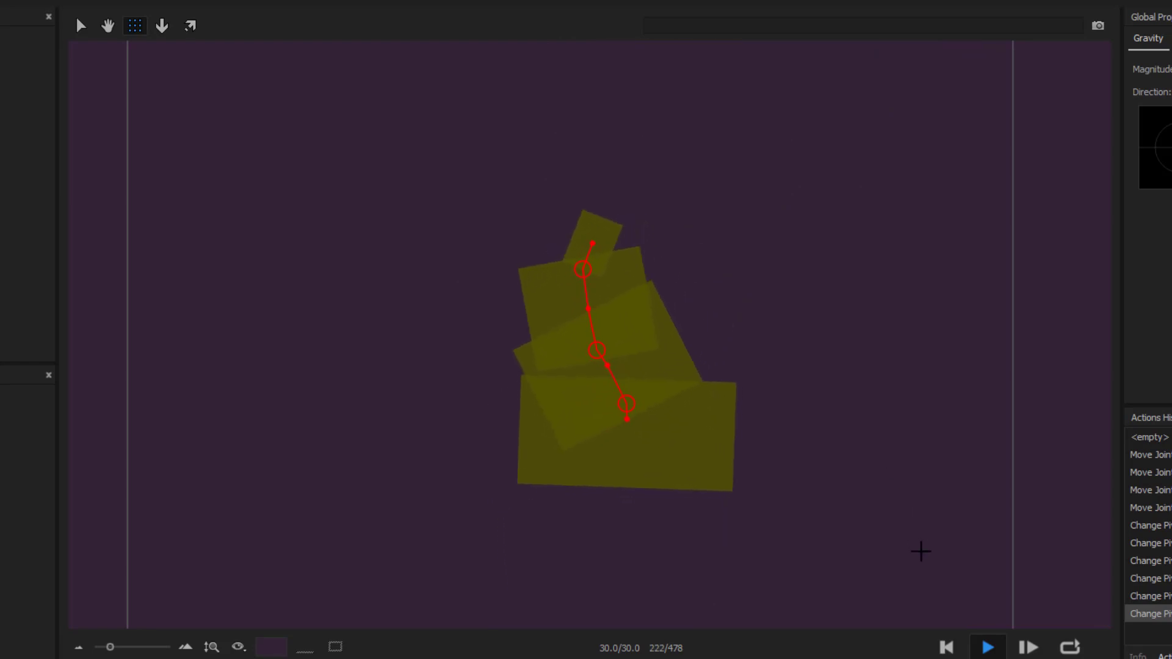
{"action": "left_click", "coordinate": [946, 646]}
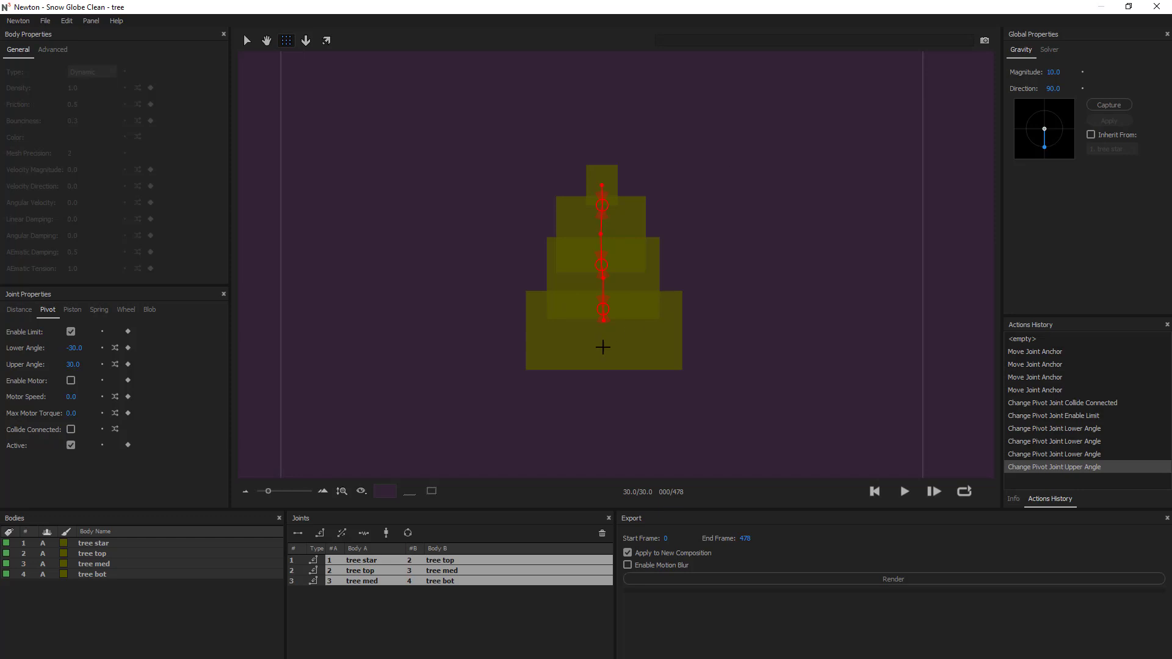
Step: Add distance joints between all four selected tree pieces
{"action": "left_click", "coordinate": [247, 40]}
{"action": "left_click_drag", "start_coordinate": [480, 420], "coordinate": [729, 34]}
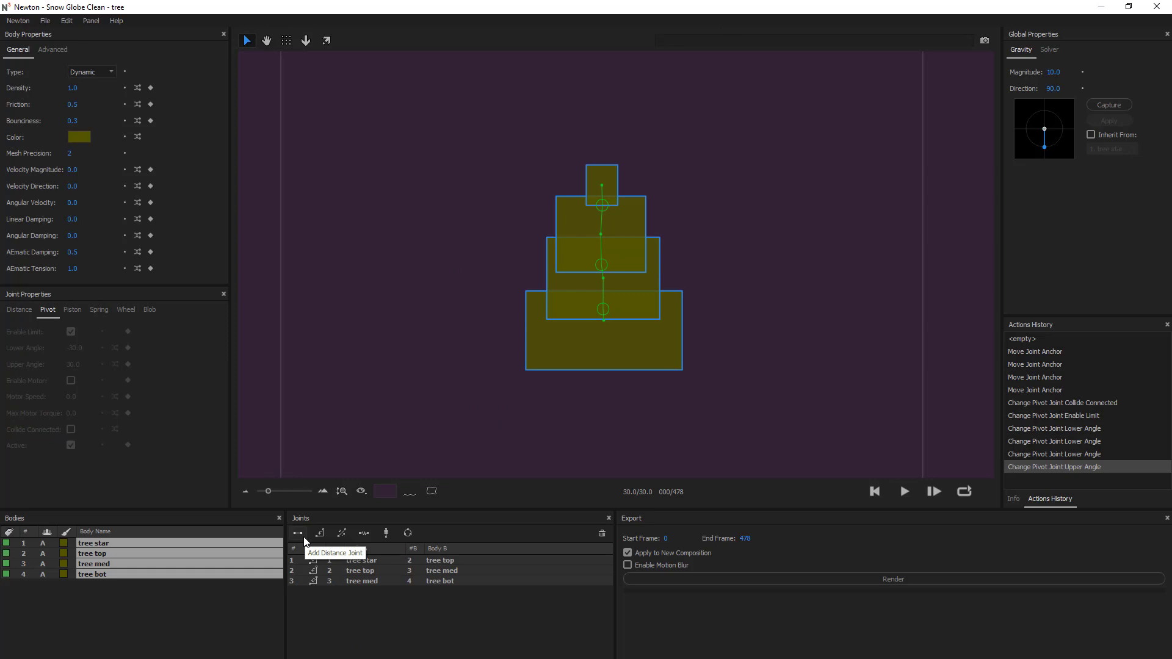
{"action": "left_click", "coordinate": [304, 539]}
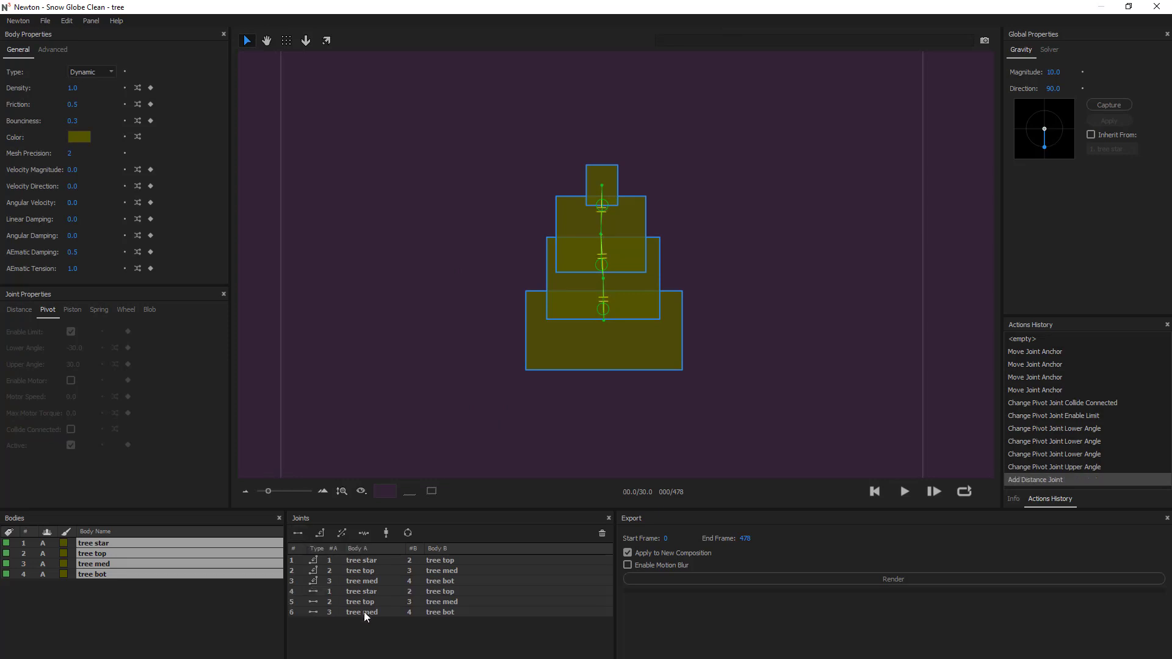
Step: Offset the tree med–tree bot distance joint's anchor out to the left of the tree
{"action": "left_click", "coordinate": [369, 592]}
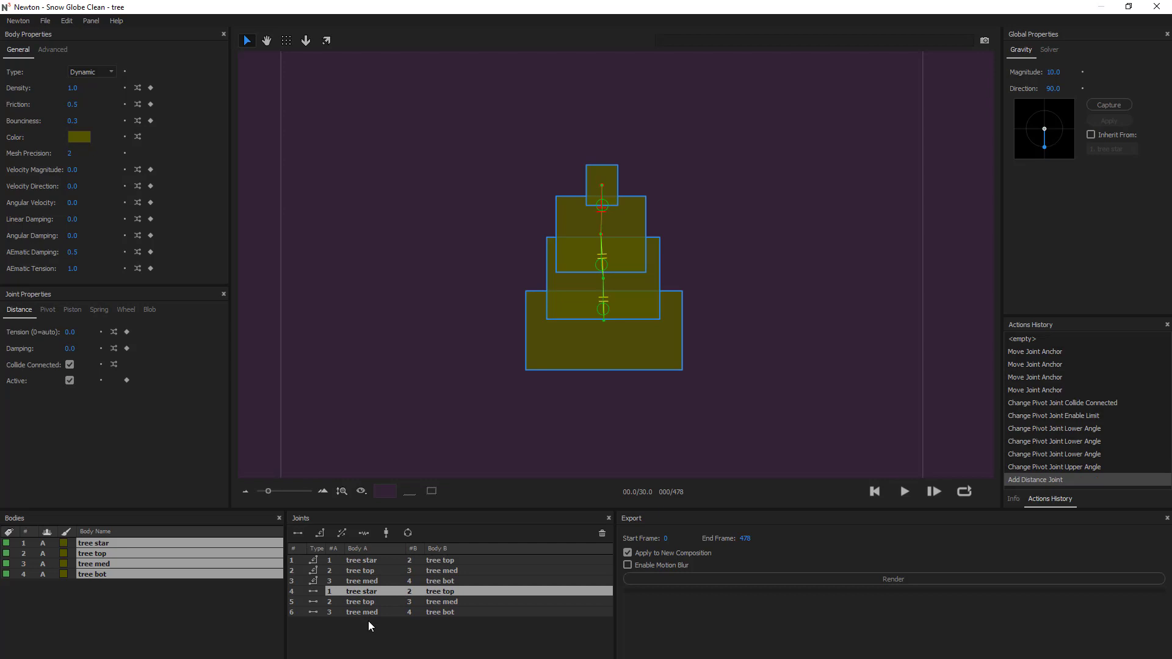
{"action": "left_click", "coordinate": [373, 612]}
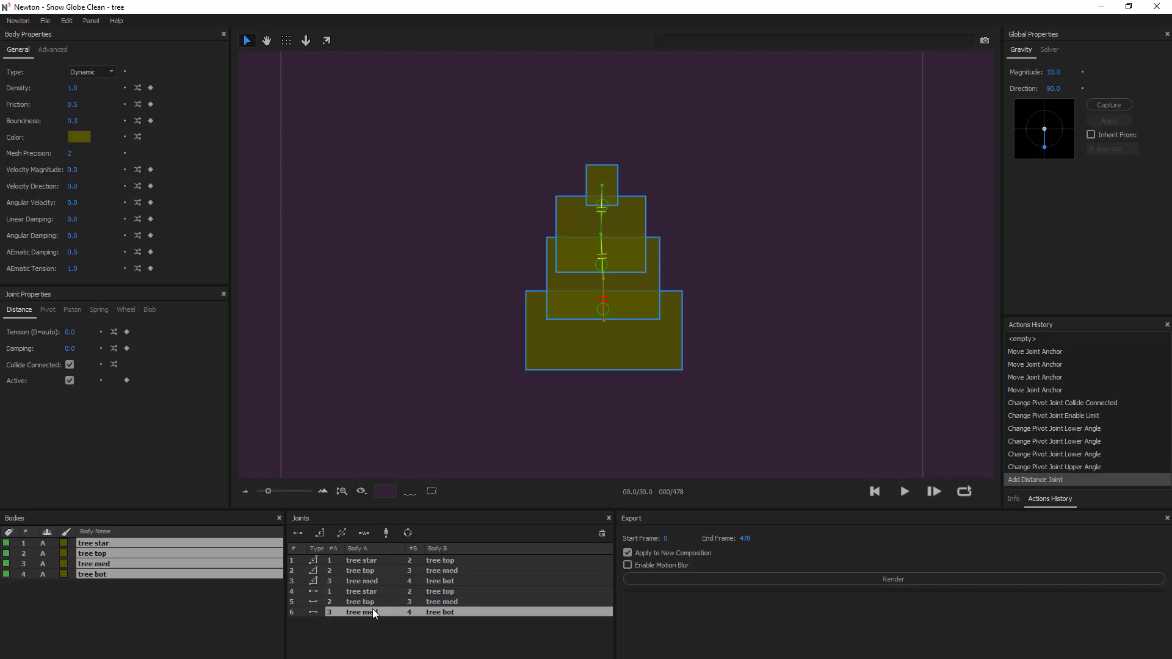
{"action": "scroll", "coordinate": [580, 327], "scroll_direction": "up", "scroll_amount": 4}
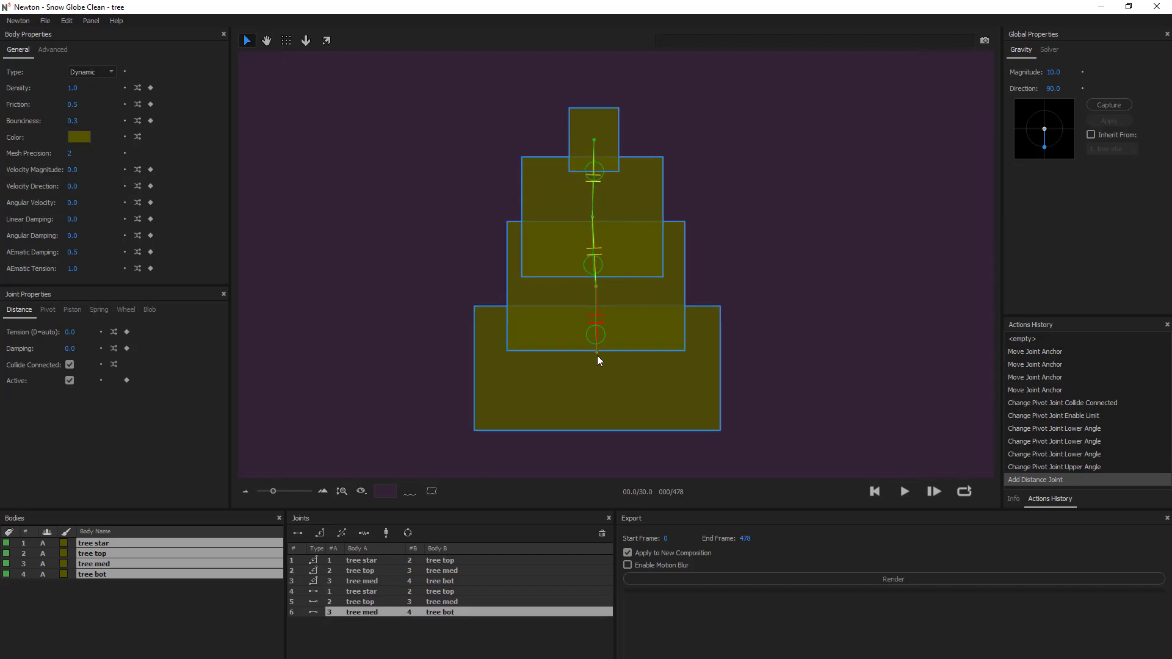
{"action": "left_click", "coordinate": [686, 356]}
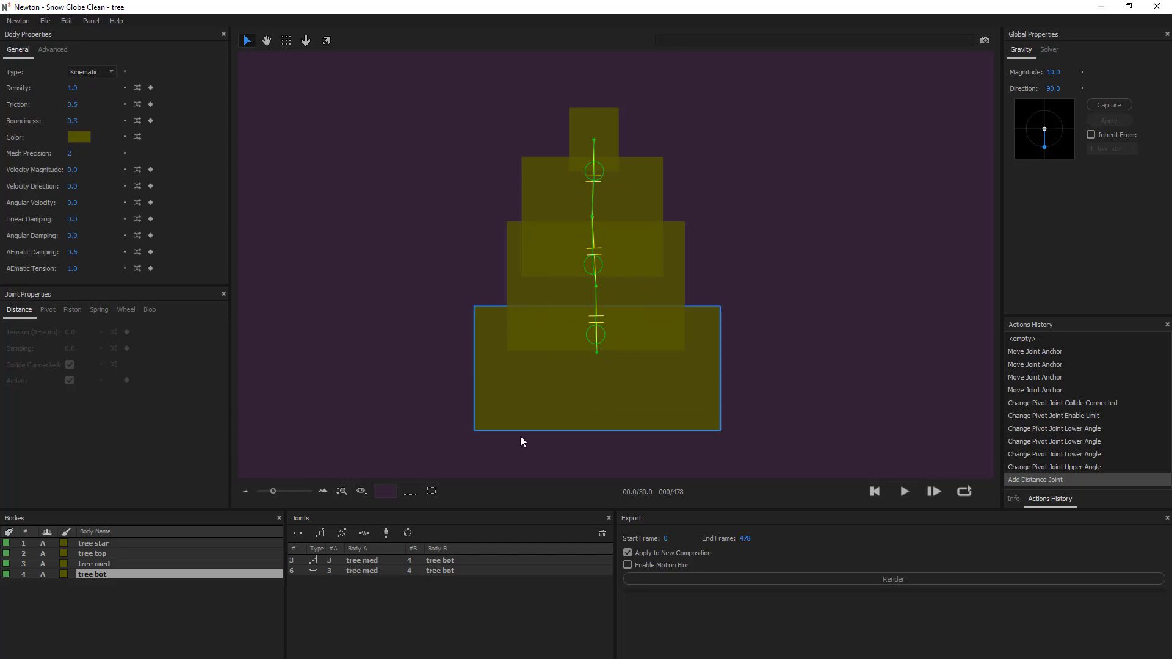
{"action": "left_click", "coordinate": [374, 571]}
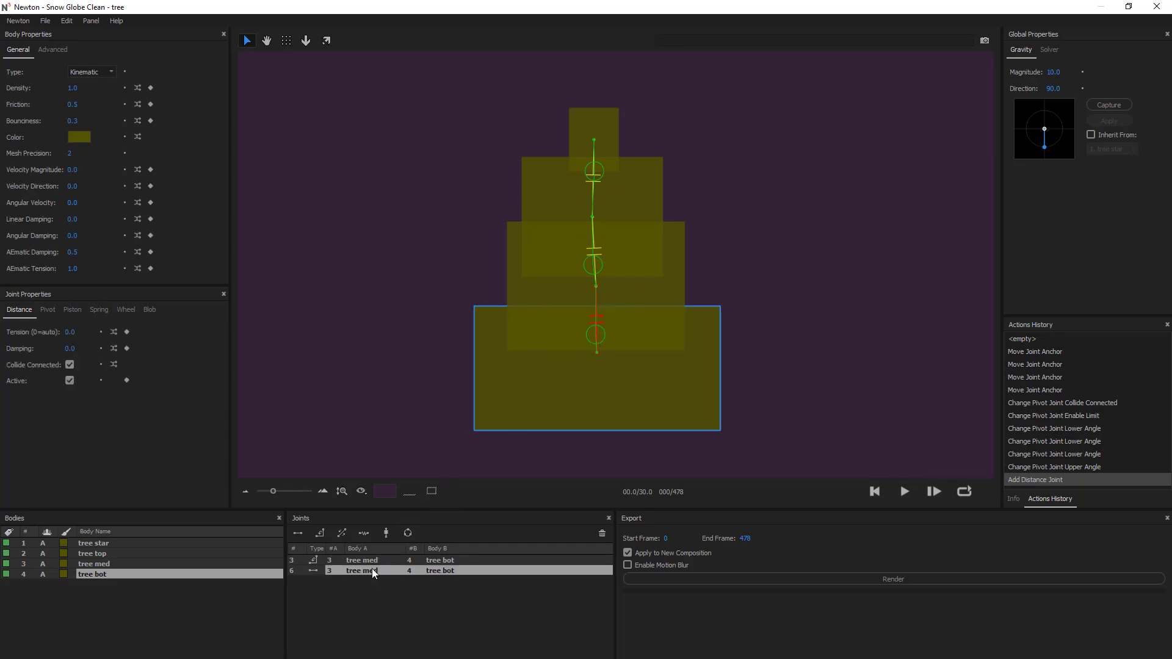
{"action": "left_click", "coordinate": [290, 39]}
{"action": "left_click_drag", "start_coordinate": [596, 352], "coordinate": [458, 286]}
Step: Offset the tree star–tree top distance joint's anchor out to the left as well
{"action": "left_click", "coordinate": [97, 566]}
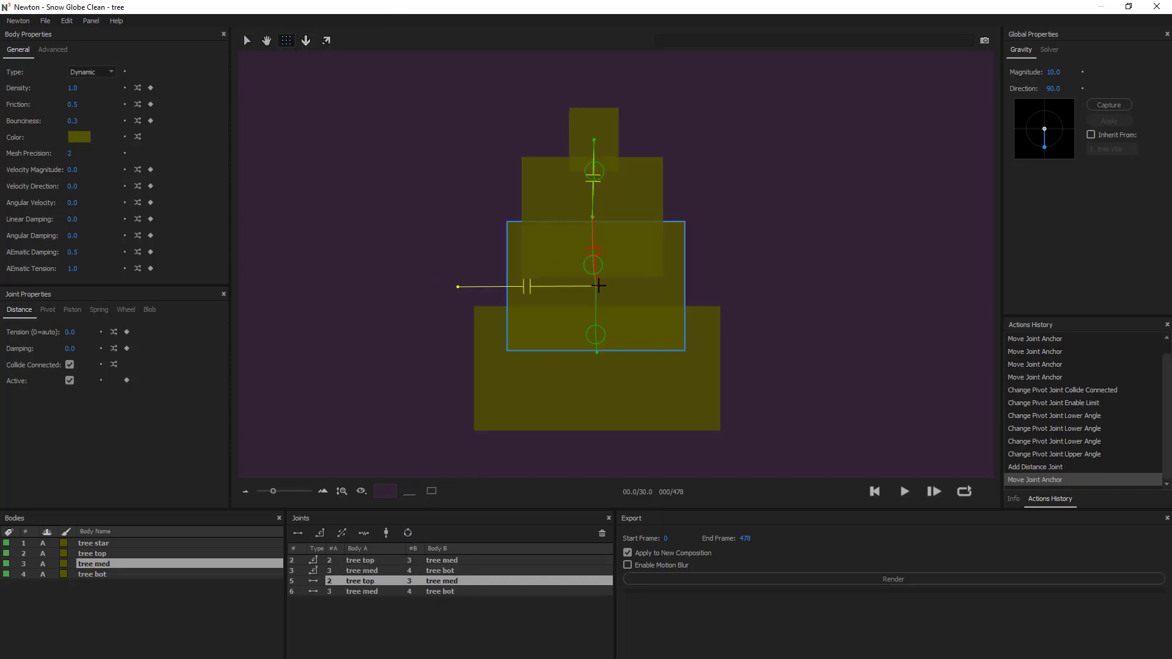
{"action": "left_click", "coordinate": [92, 553]}
{"action": "left_click", "coordinate": [375, 581]}
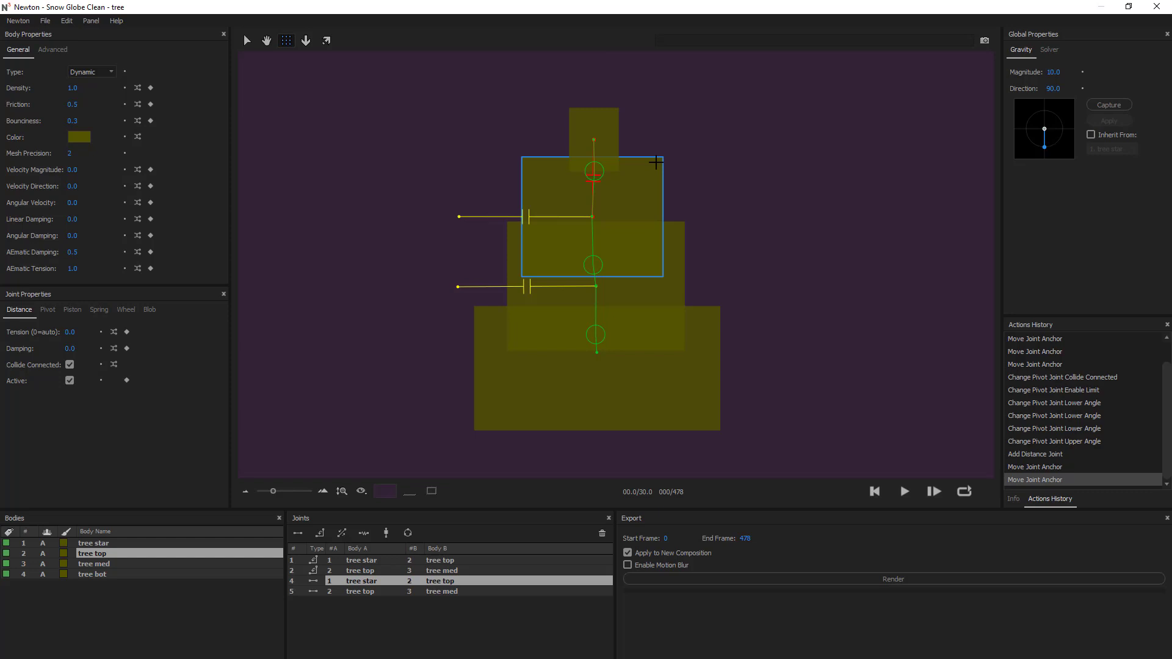
{"action": "left_click_drag", "start_coordinate": [594, 171], "coordinate": [458, 140]}
{"action": "scroll", "coordinate": [558, 309], "scroll_direction": "down", "scroll_amount": 3}
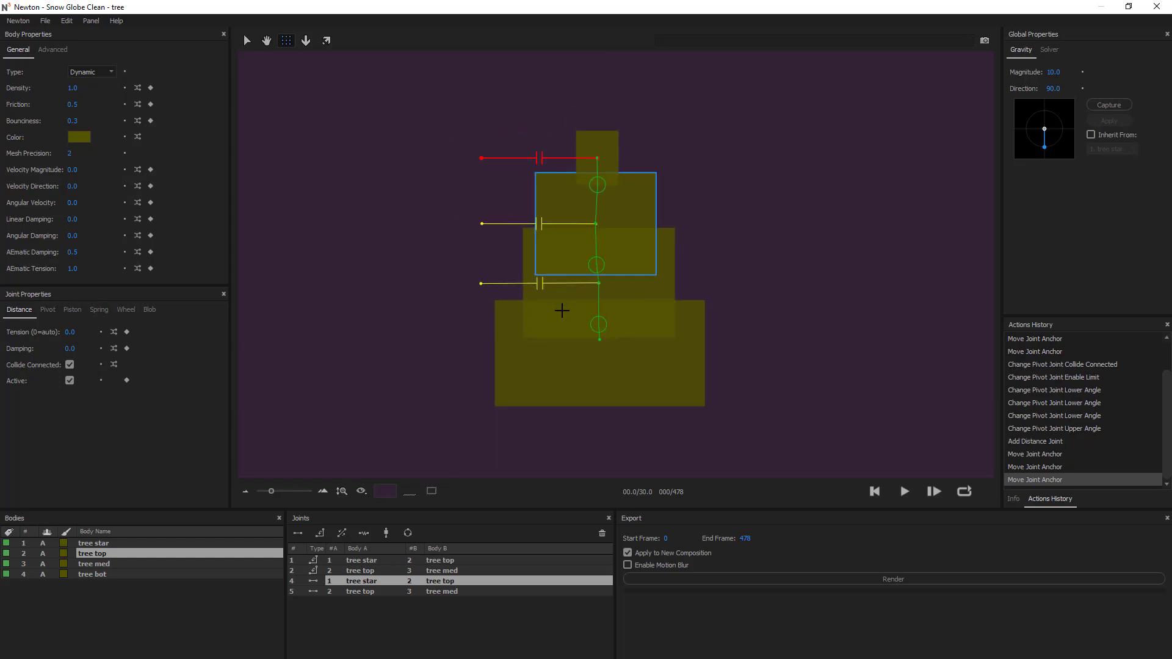
Step: After a test run, turn off Collide Connected on the distance joints
{"action": "left_click", "coordinate": [905, 495]}
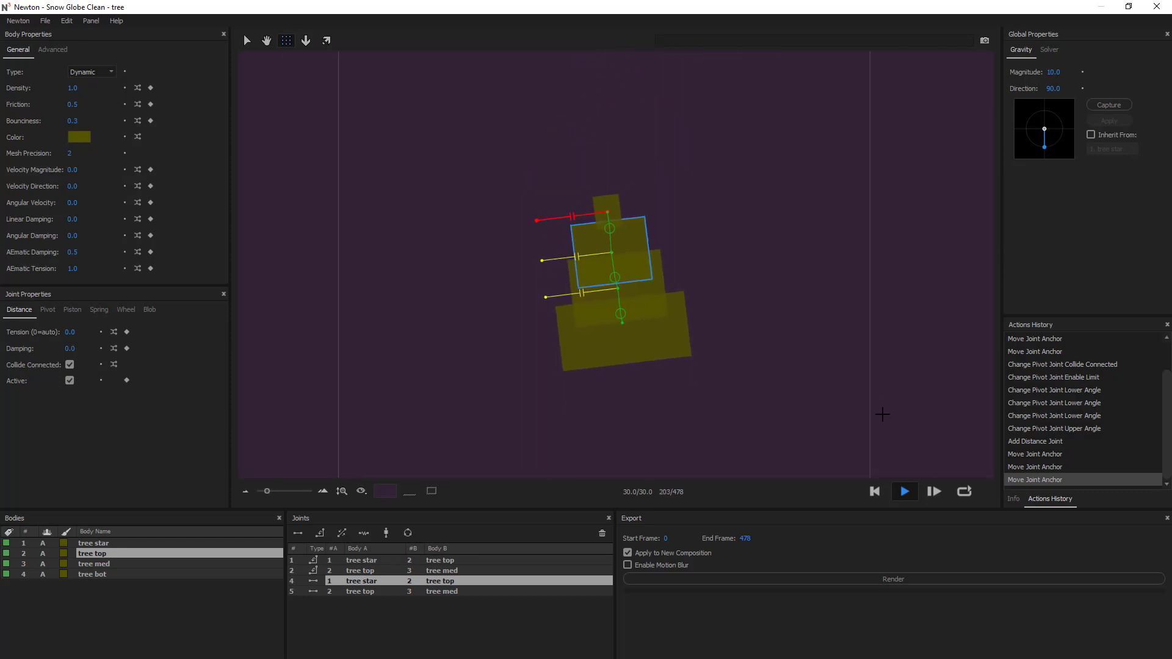
{"action": "left_click", "coordinate": [879, 491]}
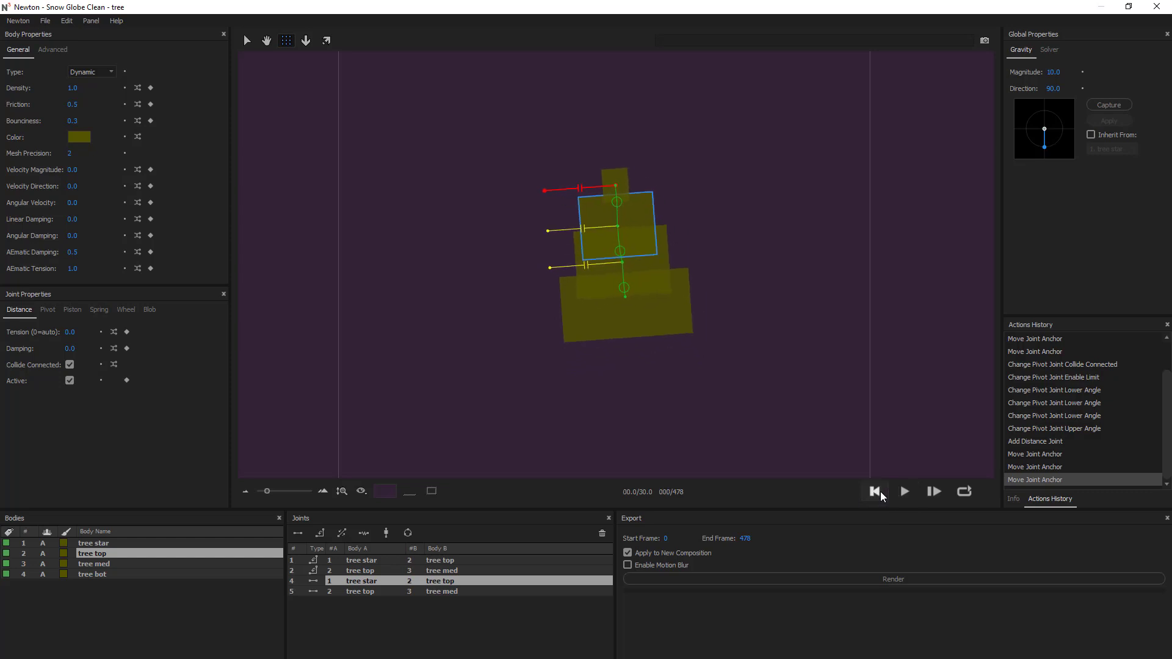
{"action": "left_click", "coordinate": [70, 366]}
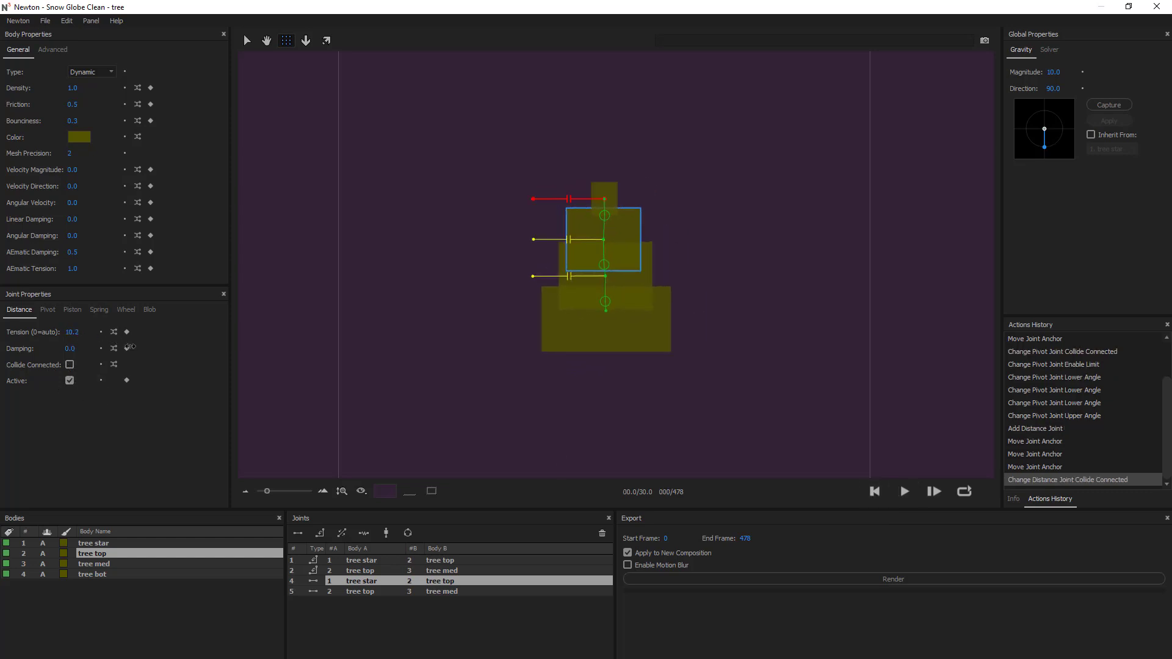
Step: Play the wobble and lower the star–top distance joint's tension from 10.2 to 1.6
{"action": "left_click", "coordinate": [935, 492]}
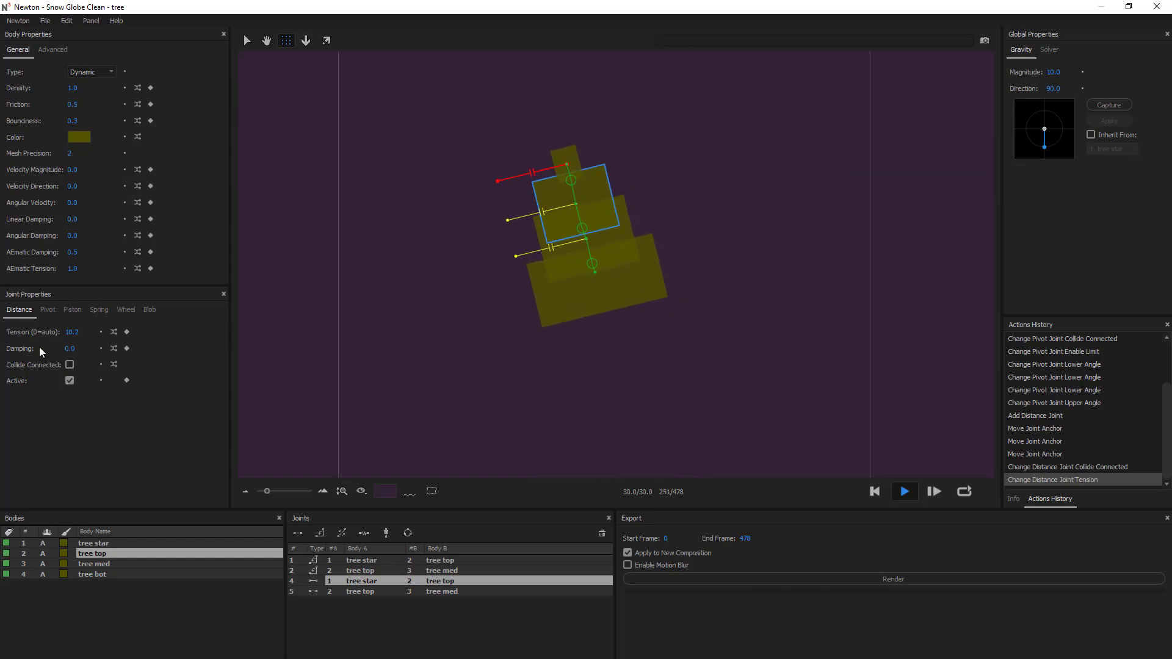
{"action": "left_click_drag", "start_coordinate": [72, 339], "coordinate": [20, 332]}
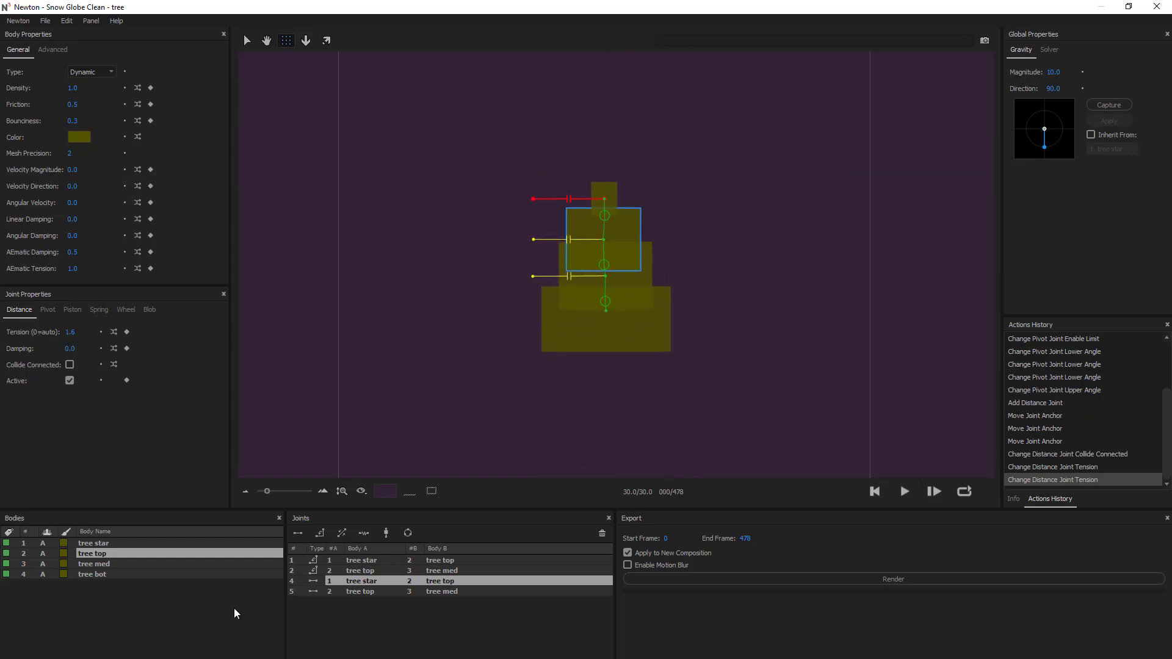
{"action": "left_click", "coordinate": [118, 583]}
Step: Give all three distance joints tension 1.6, test the wobble, then raise tension to 12.4
{"action": "key", "text": "ctrl+a"}
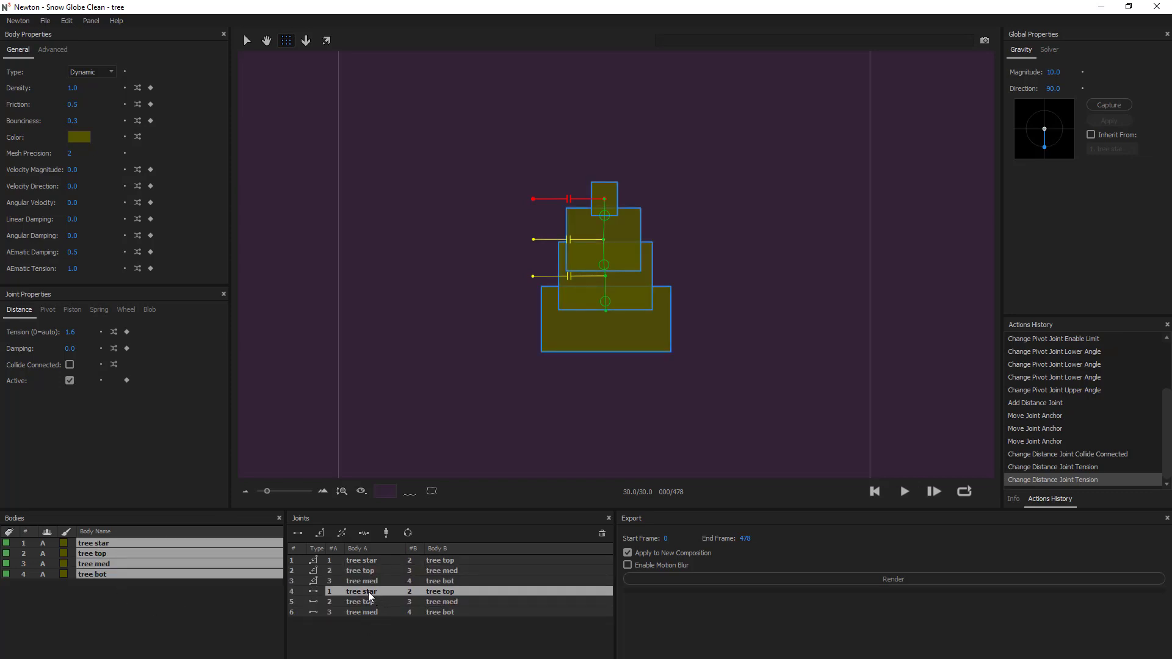
{"action": "key", "text": "f"}
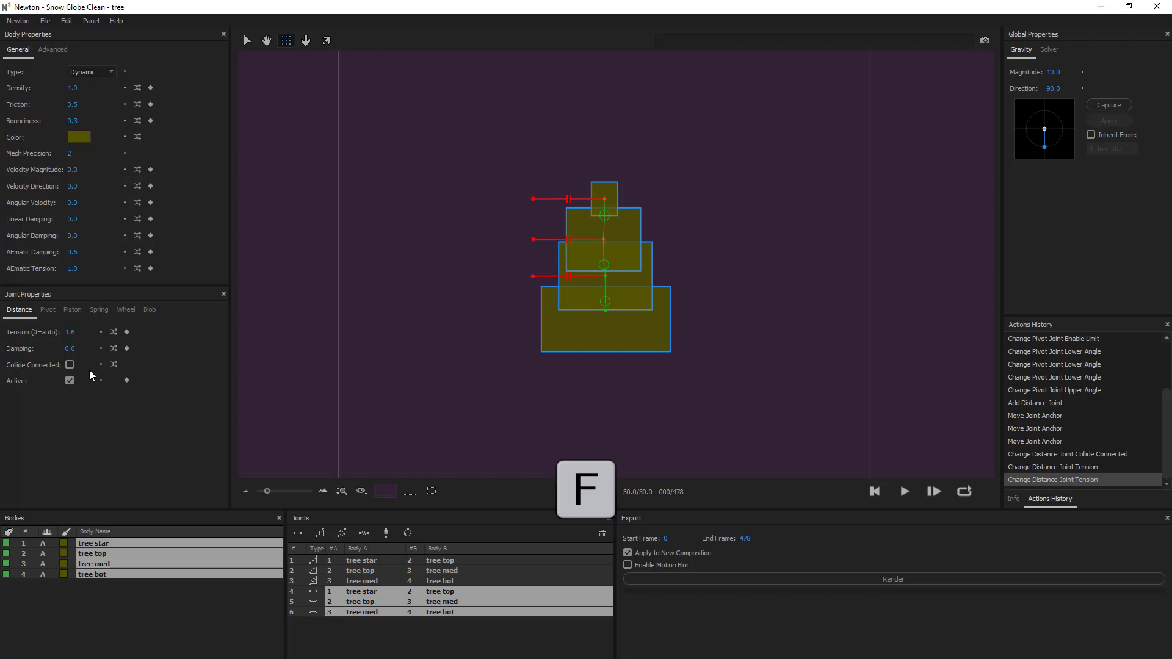
{"action": "left_click", "coordinate": [70, 333]}
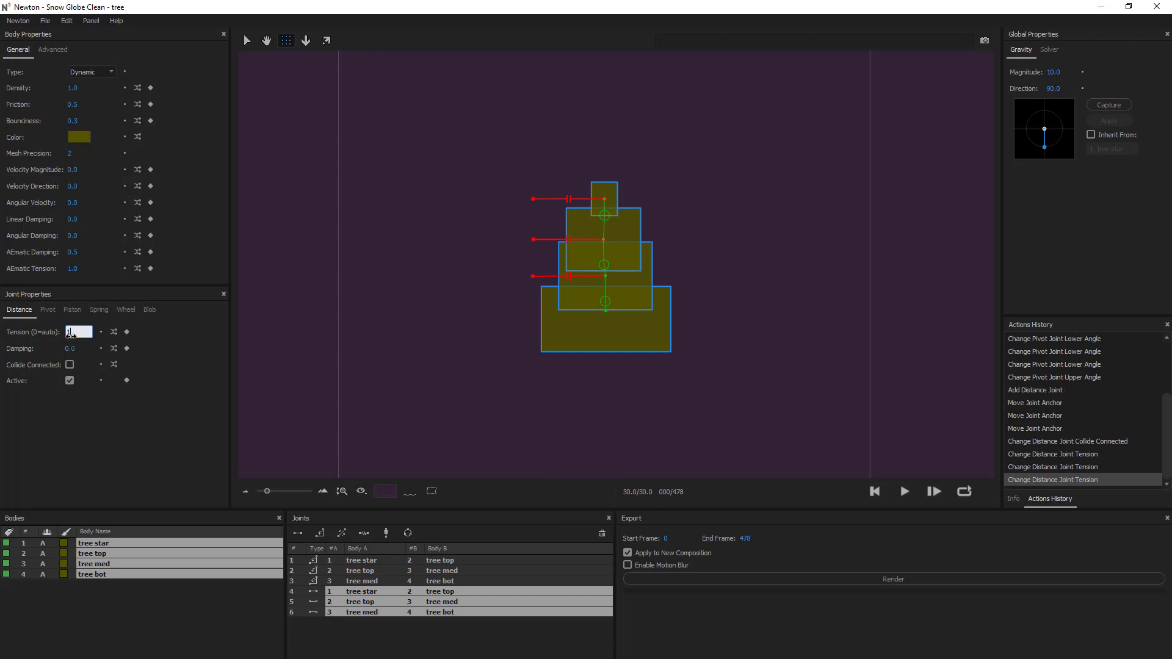
{"action": "key", "text": "Return"}
{"action": "left_click", "coordinate": [912, 492]}
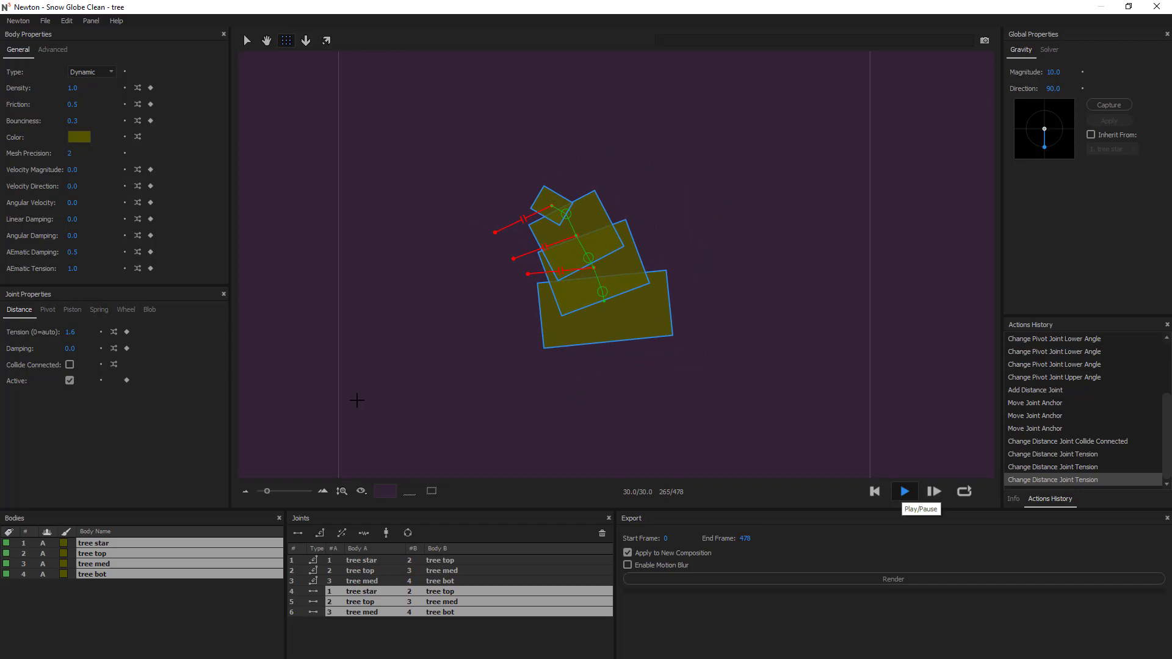
{"action": "left_click_drag", "start_coordinate": [131, 340], "coordinate": [144, 349]}
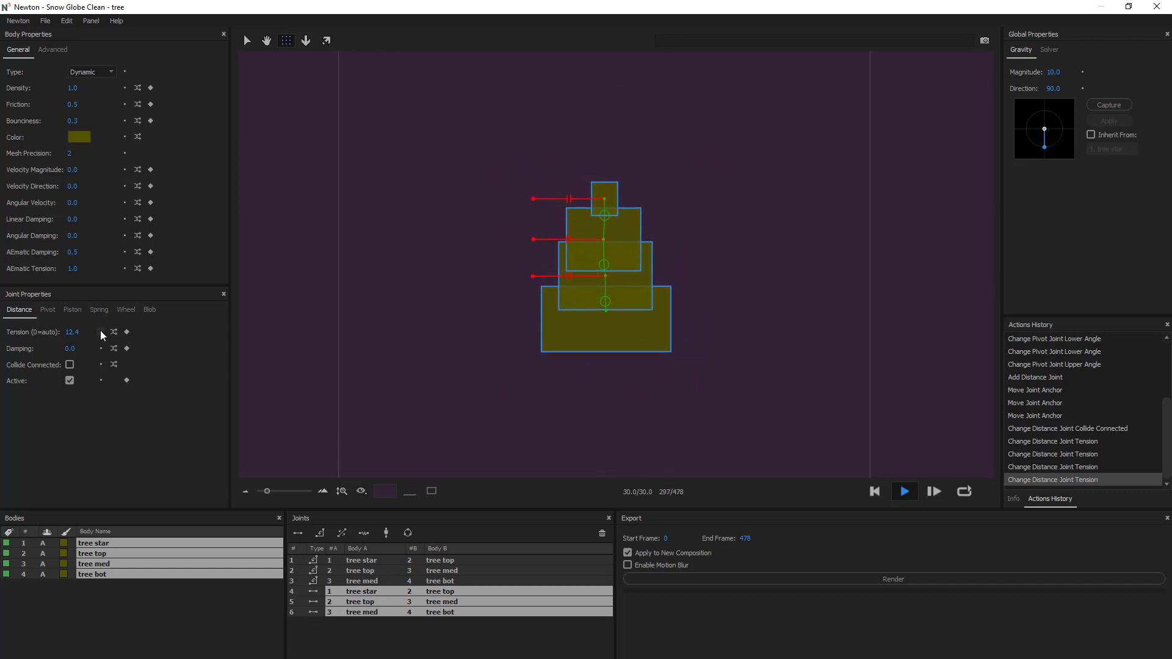
Step: Set distance-joint tension to 9.0, solver sub-steps from 2 to 8, and damping to 1.0
{"action": "left_click", "coordinate": [58, 340]}
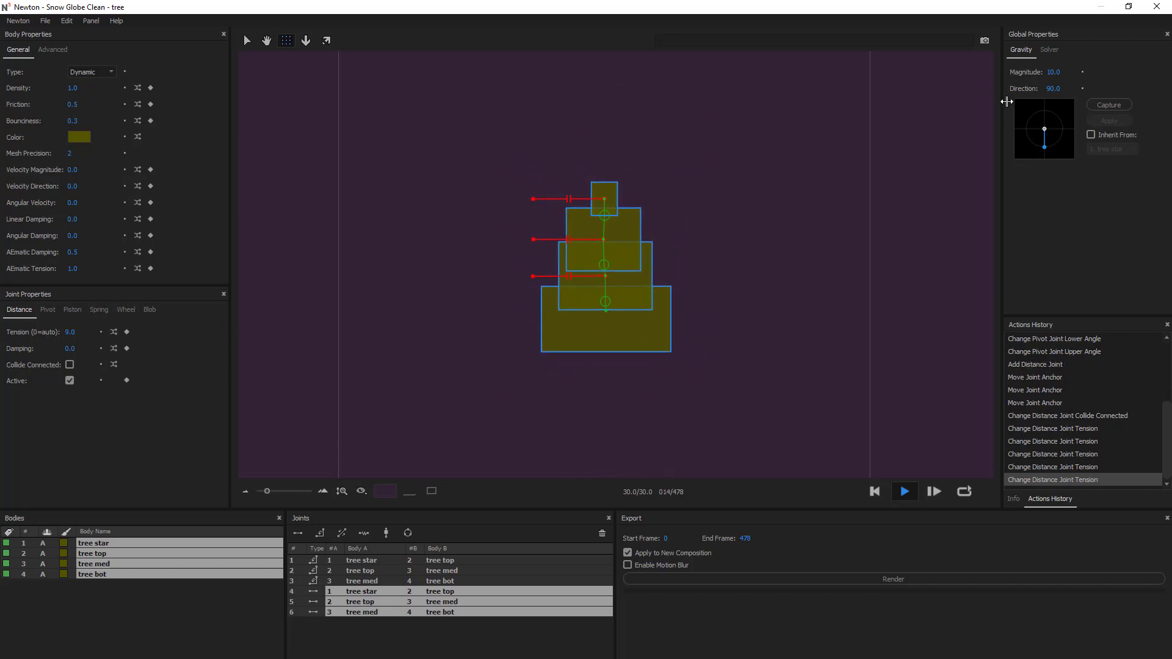
{"action": "left_click", "coordinate": [1050, 50]}
{"action": "left_click_drag", "start_coordinate": [1070, 95], "coordinate": [1110, 98]}
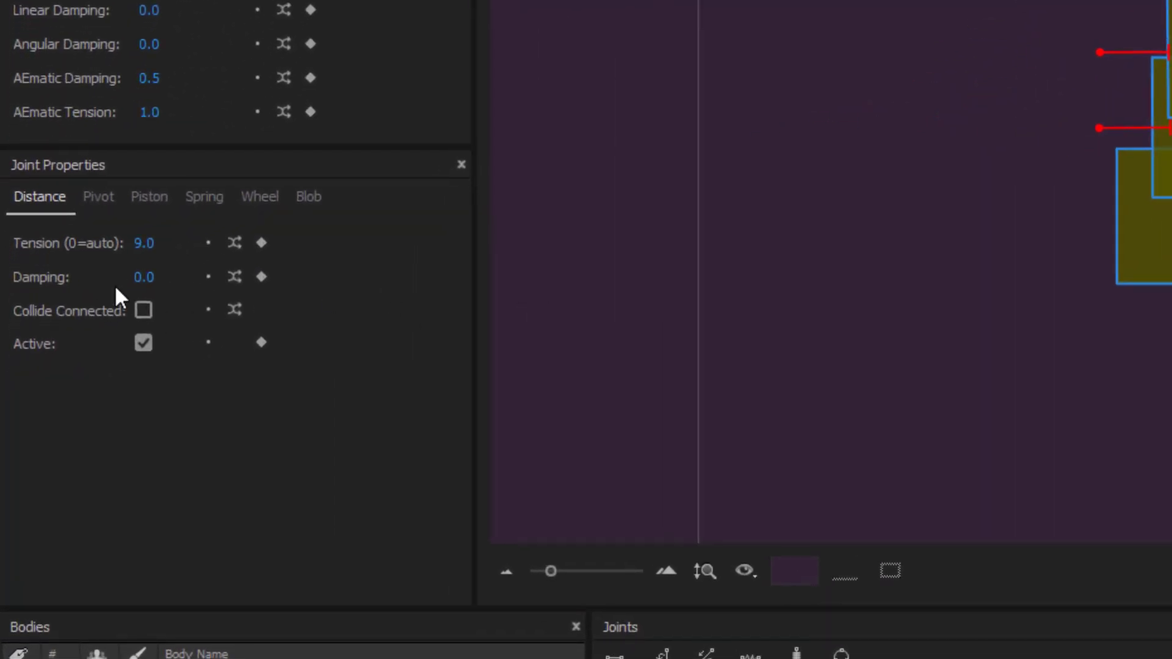
{"action": "left_click", "coordinate": [143, 276]}
{"action": "type", "text": "0"}
{"action": "key", "text": "Return"}
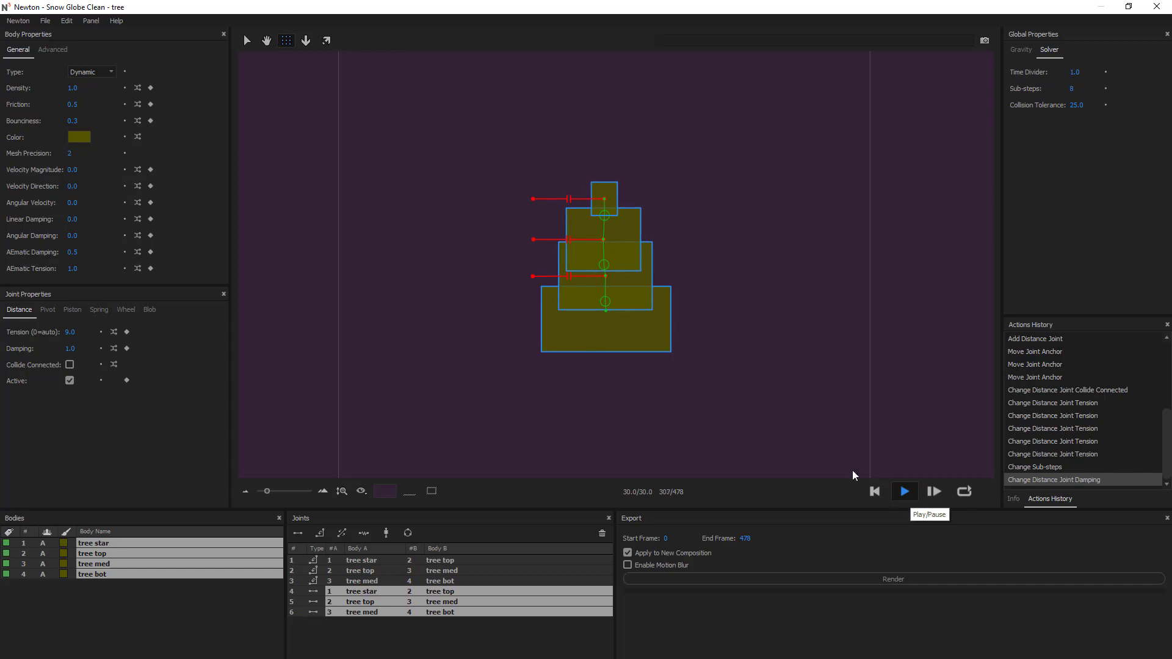
Step: Lower the distance joints to damping 0.3 and tension 7.0, then stop the test playback
{"action": "left_click", "coordinate": [74, 348]}
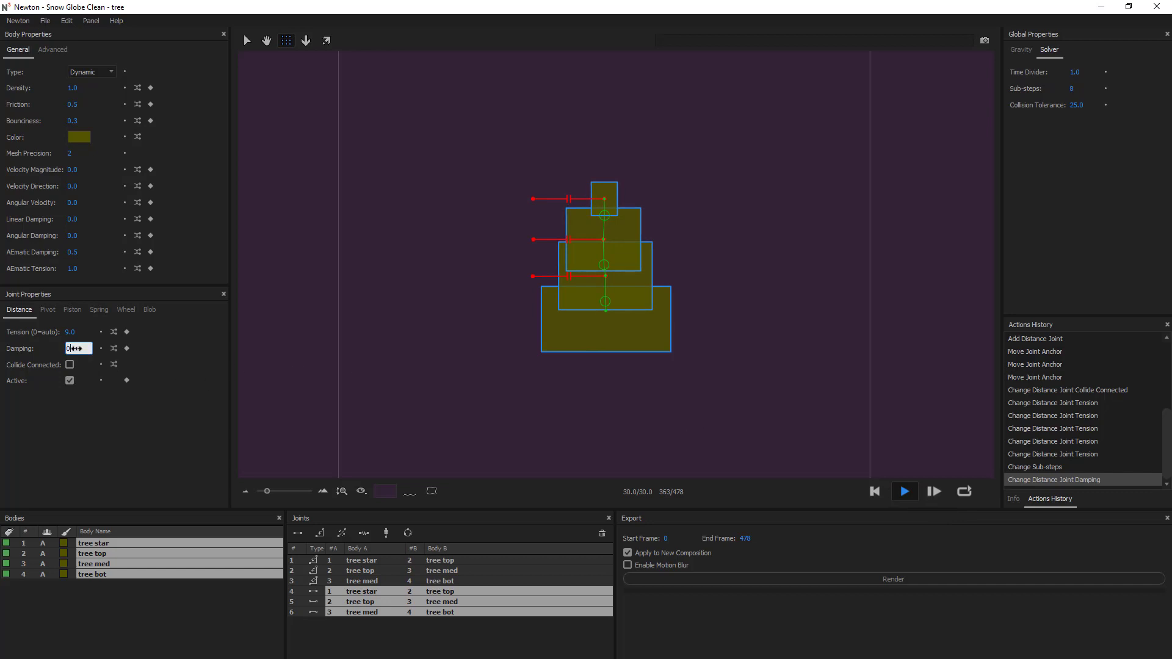
{"action": "key", "text": "Return"}
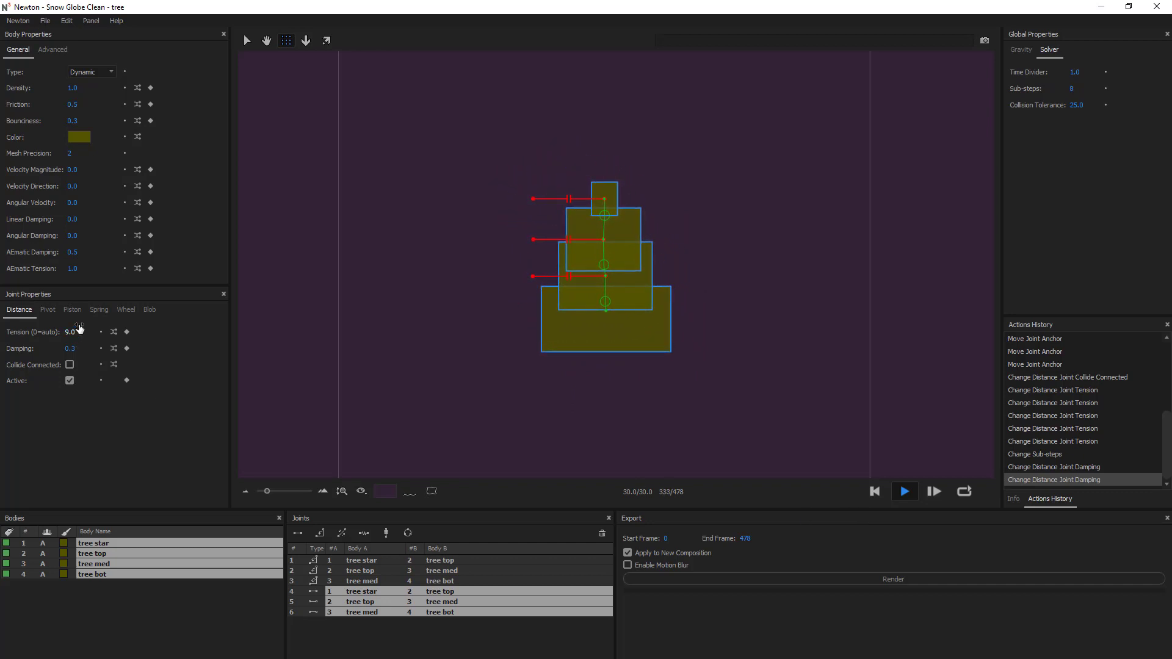
{"action": "left_click", "coordinate": [74, 333]}
{"action": "type", "text": "7.3"}
{"action": "key", "text": "Return"}
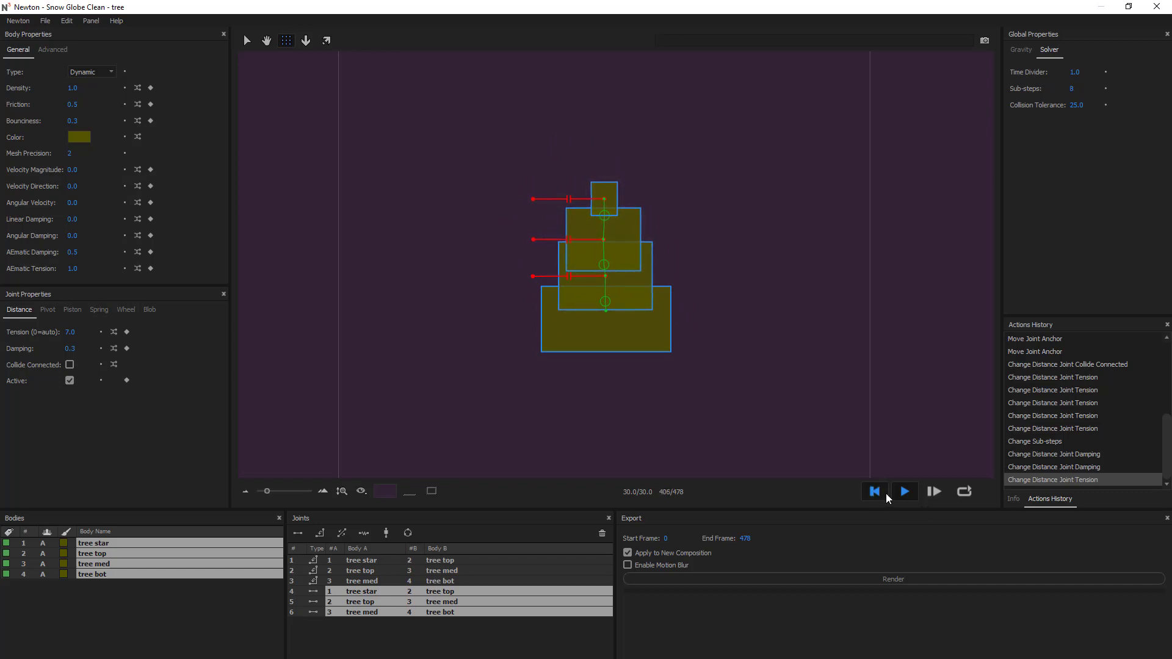
{"action": "left_click", "coordinate": [905, 492]}
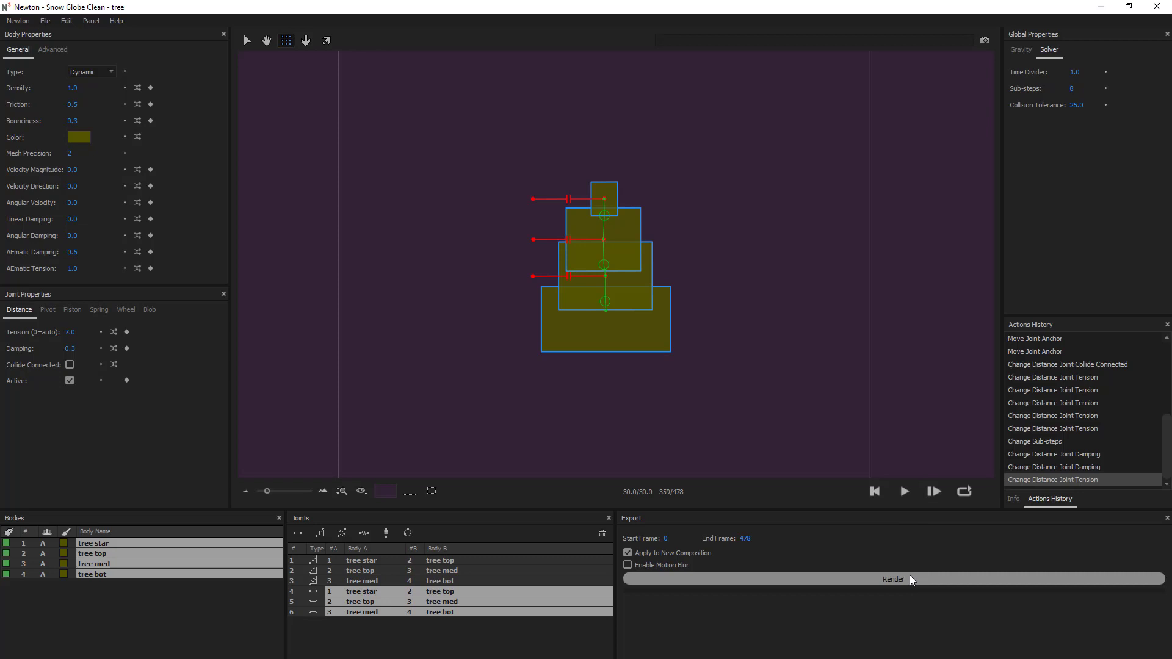
Step: Render the tree simulation's 478 frames into a new After Effects composition
{"action": "left_click", "coordinate": [893, 579]}
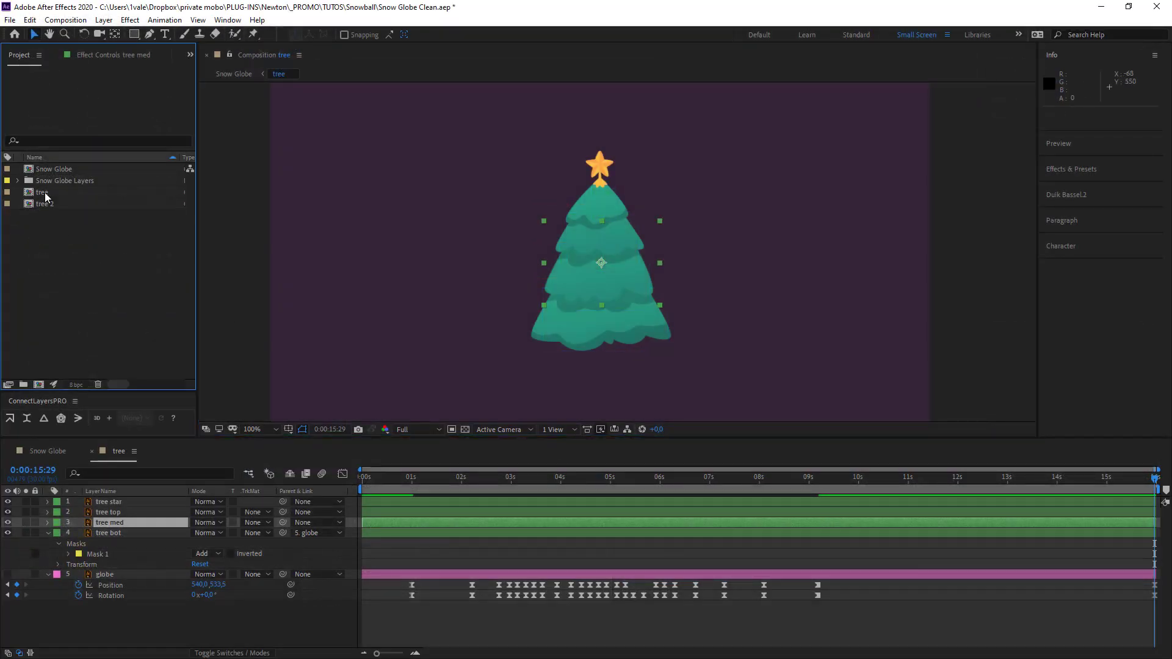
Step: Rename the original comp 'tree CLEAN' and the simulated 'tree 2' comp 'tree SIM'
{"action": "left_click", "coordinate": [44, 193]}
{"action": "key", "text": "Return"}
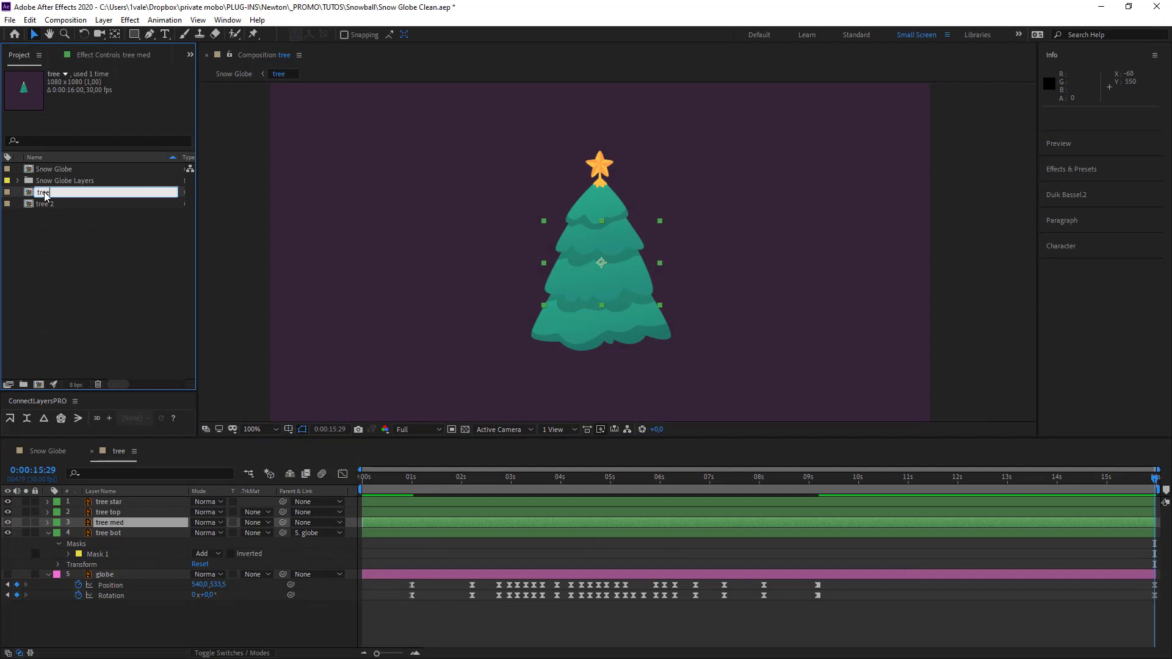
{"action": "key", "text": "Return"}
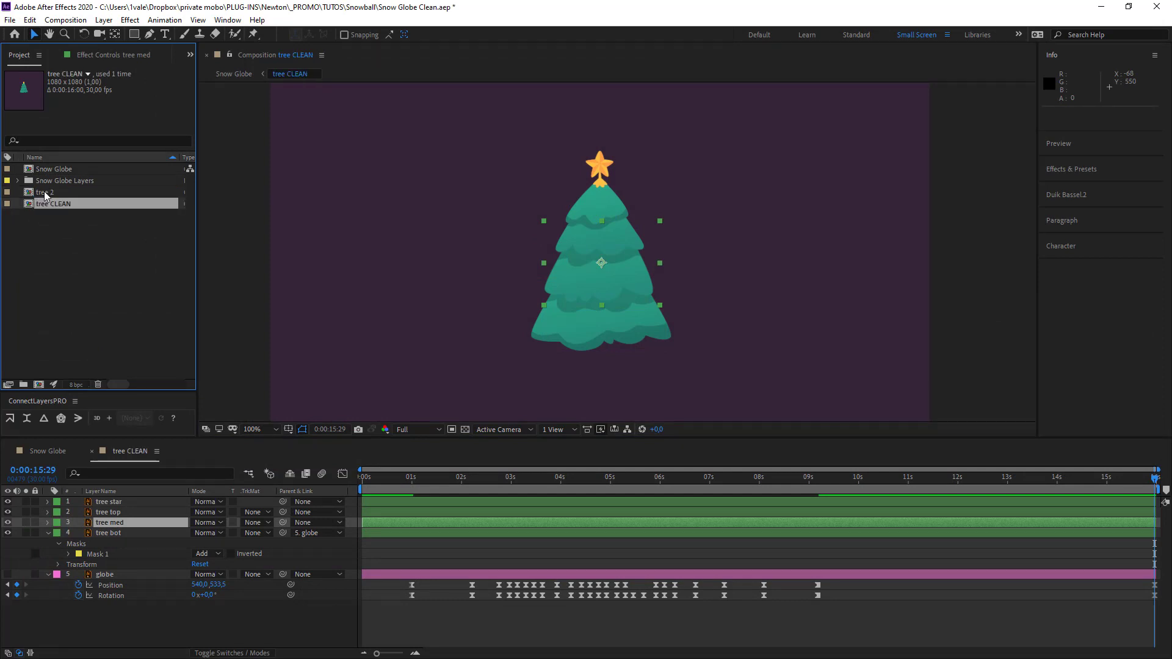
{"action": "left_click", "coordinate": [44, 193]}
{"action": "key", "text": "Return"}
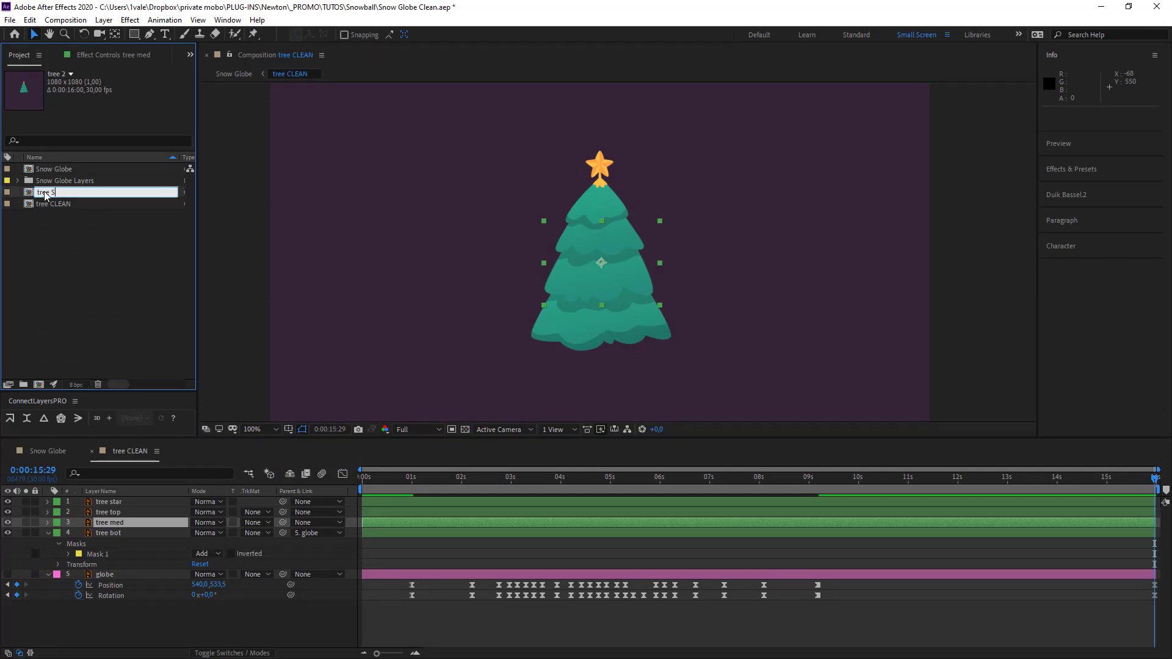
{"action": "type", "text": "tree SIM"}
{"action": "key", "text": "Return"}
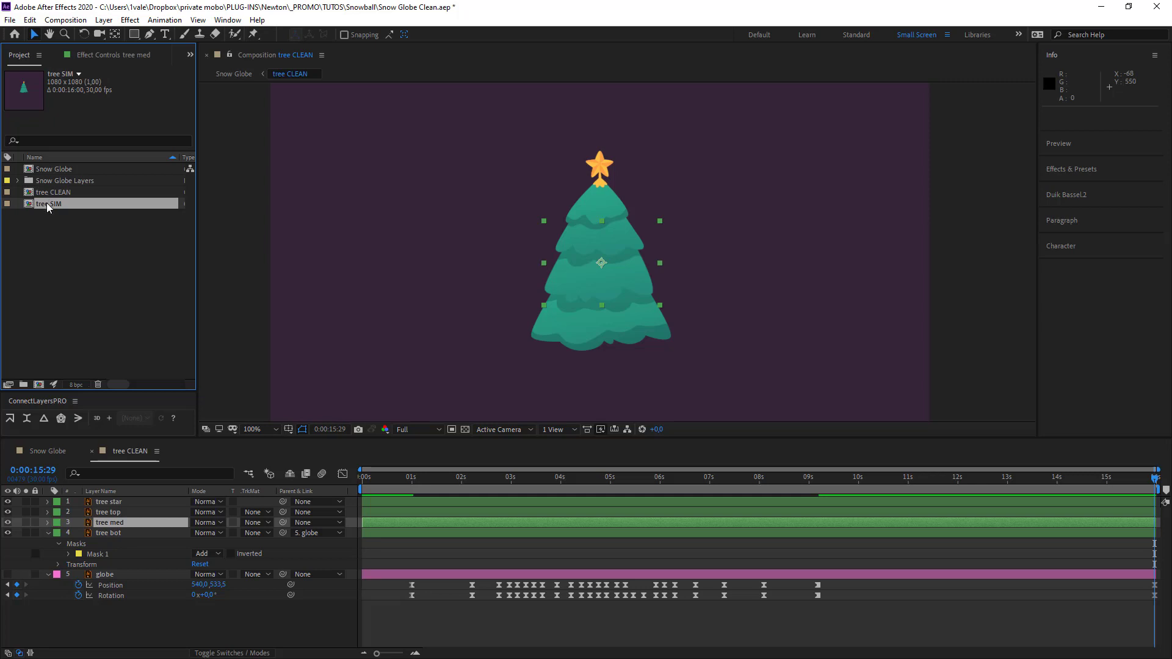
Step: Preview the tree SIM composition fitted in the viewer, then return to Snow Globe
{"action": "double_click", "coordinate": [47, 205]}
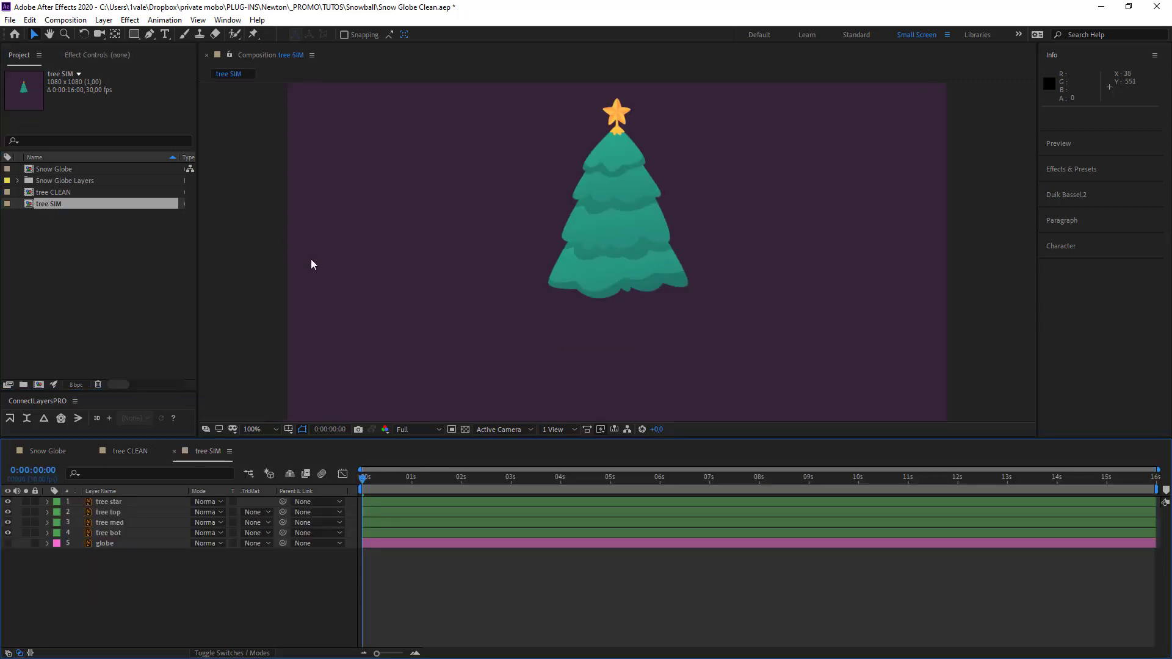
{"action": "key", "text": "space"}
{"action": "key", "text": "comma"}
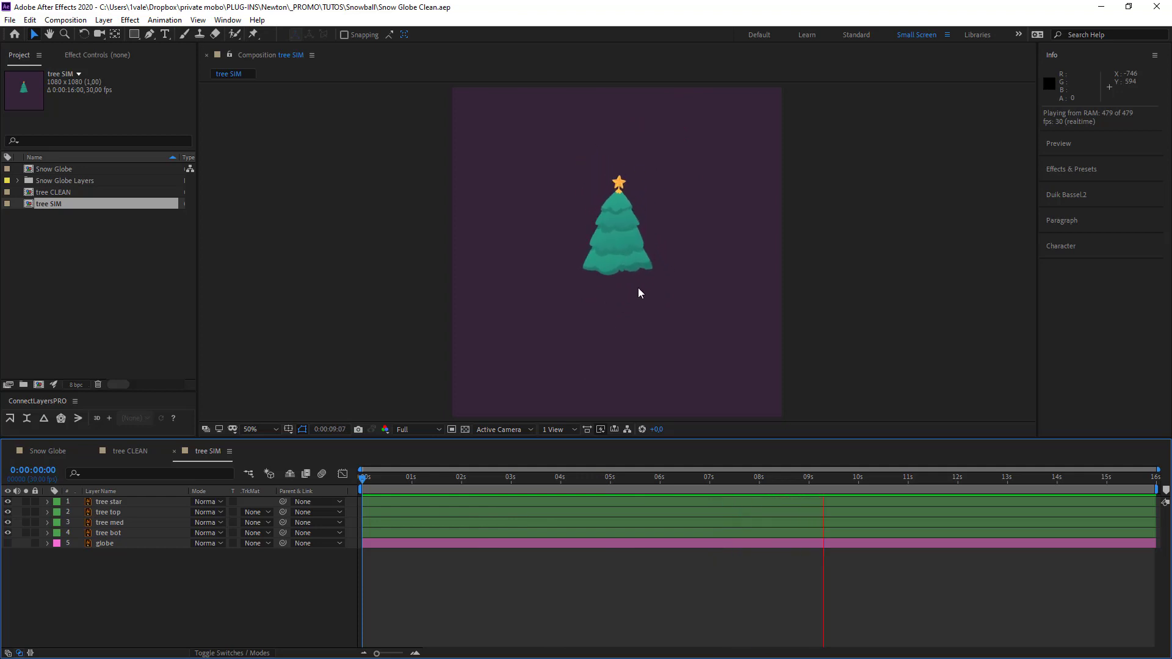
{"action": "scroll", "coordinate": [639, 293], "scroll_direction": "up", "scroll_amount": 2}
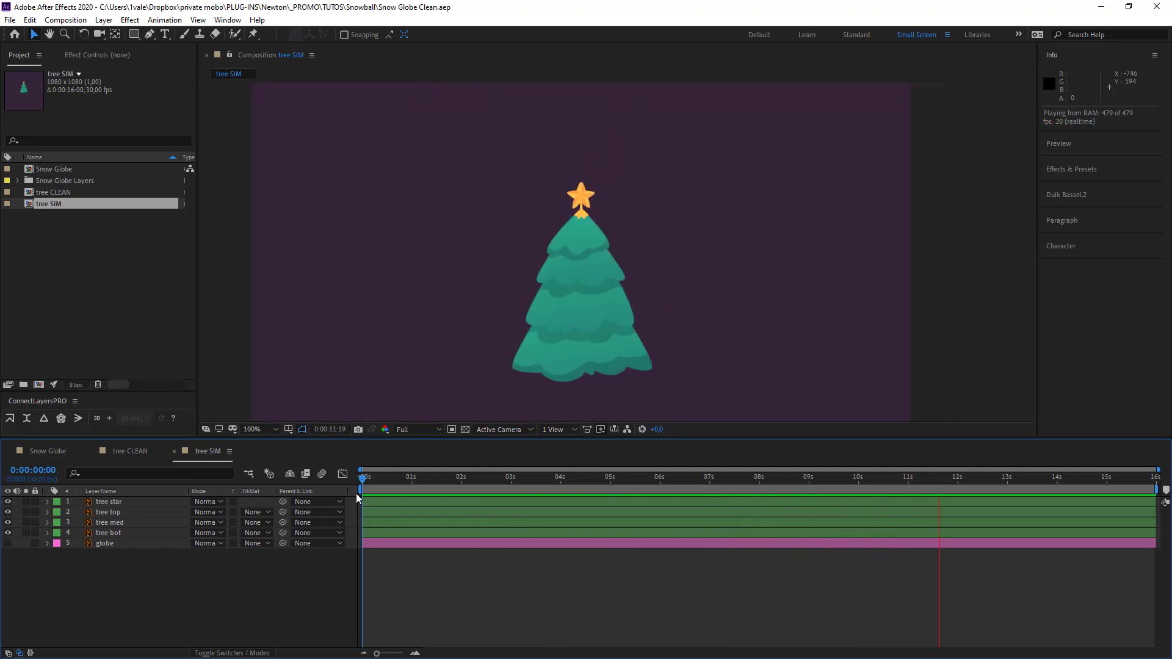
{"action": "key", "text": "space"}
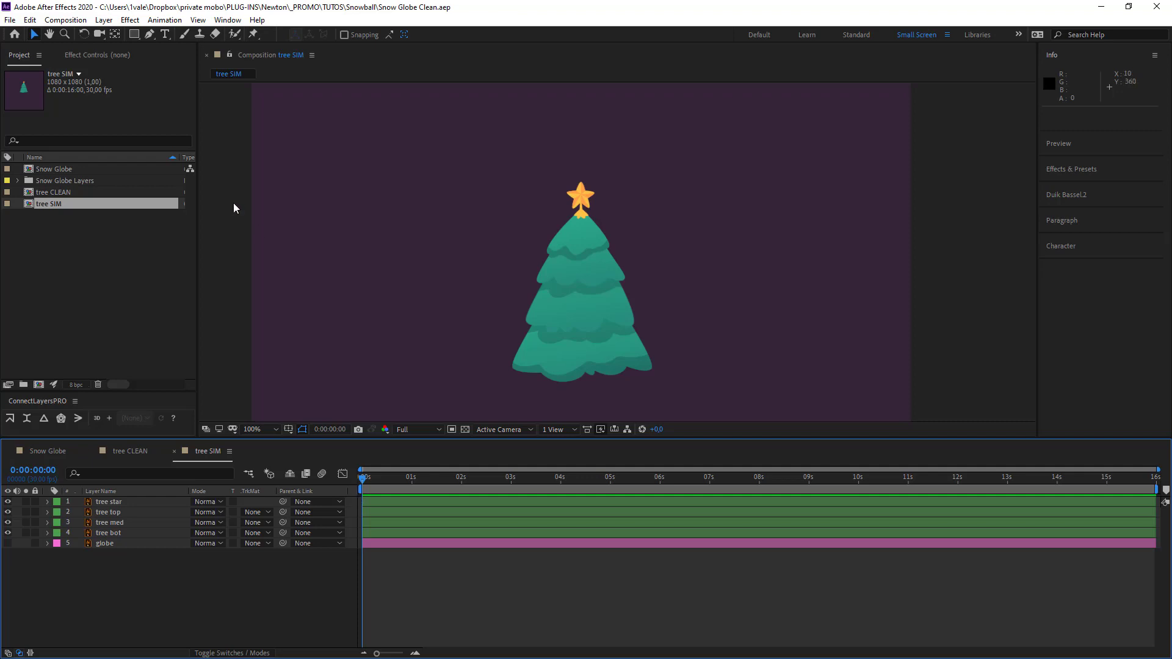
{"action": "left_click", "coordinate": [69, 452]}
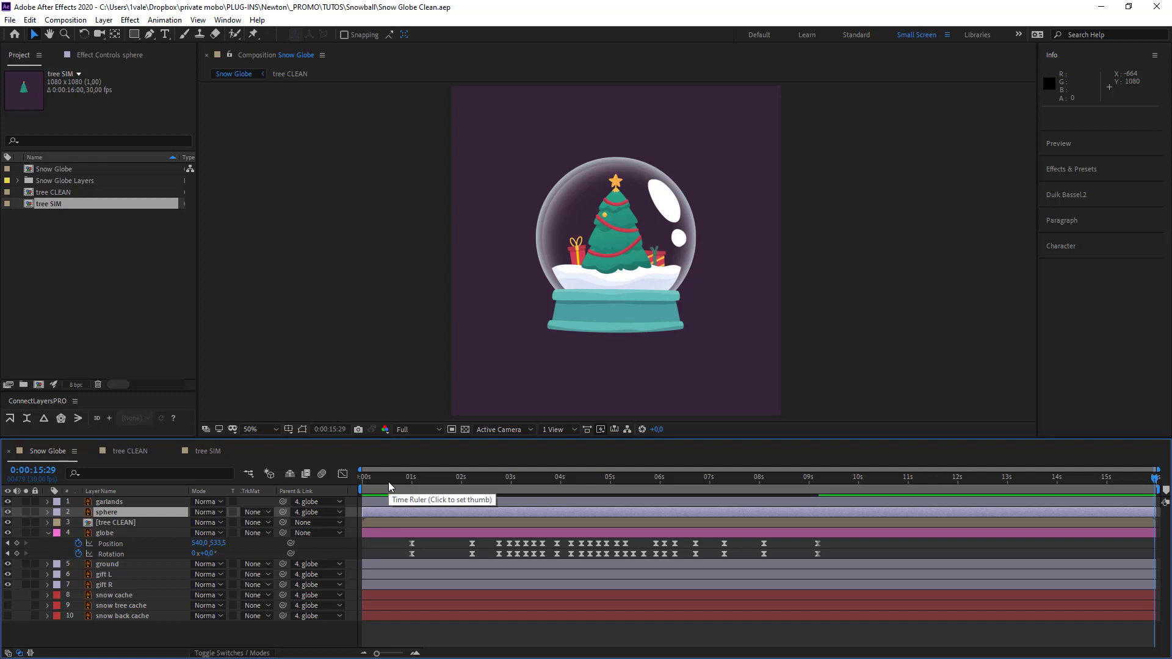
Step: Replace the Snow Globe tree layer's source tree CLEAN with tree SIM and preview the globe
{"action": "key", "text": "space"}
{"action": "left_click", "coordinate": [150, 524]}
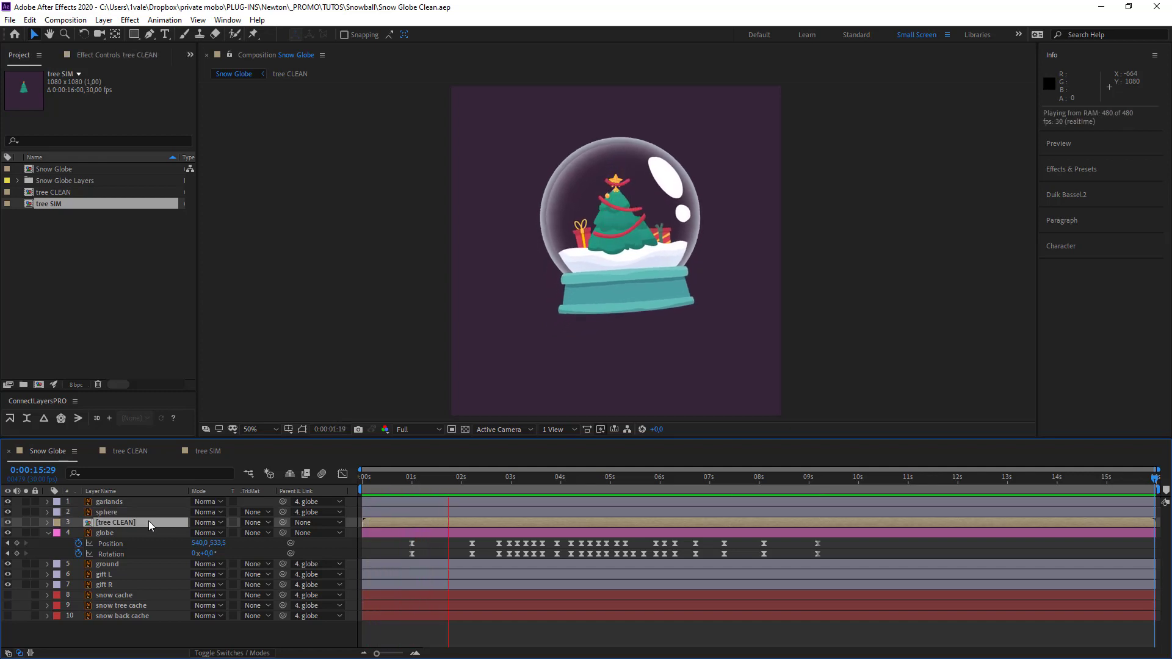
{"action": "key", "text": "space"}
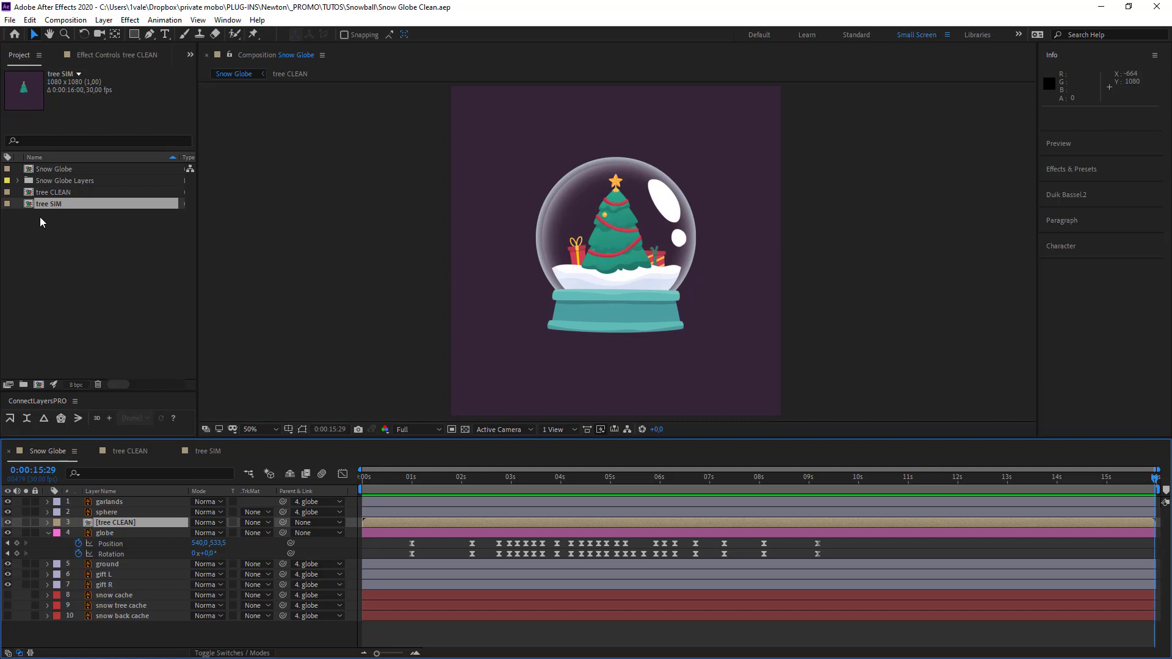
{"action": "left_click_drag", "start_coordinate": [52, 207], "coordinate": [407, 552]}
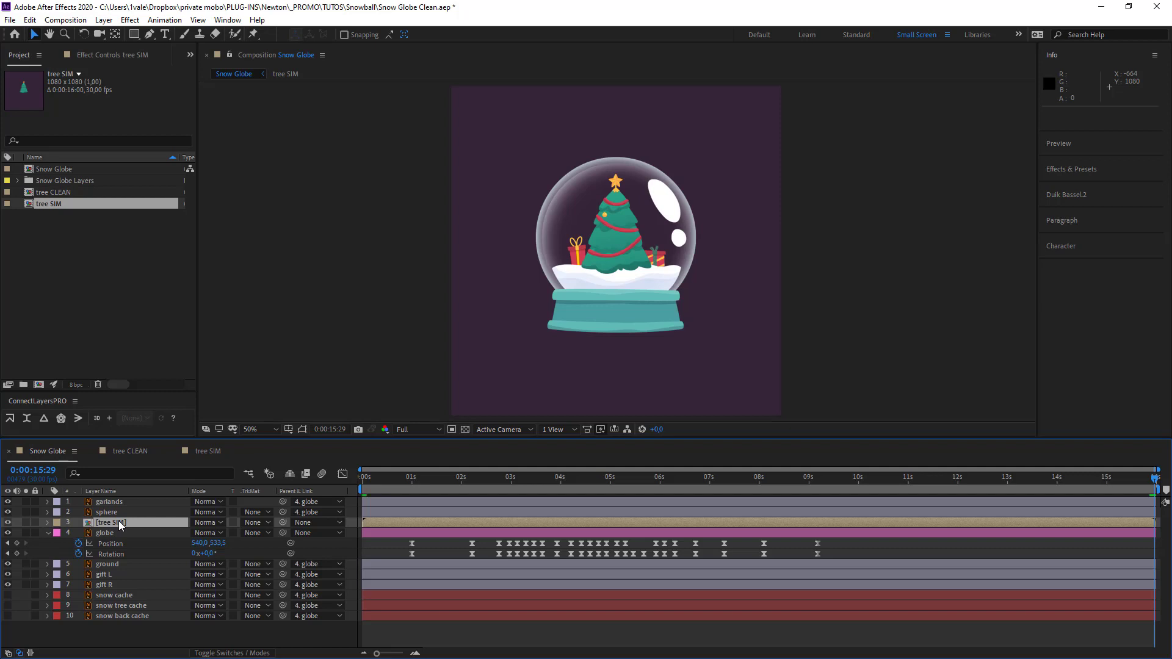
{"action": "key", "text": "space"}
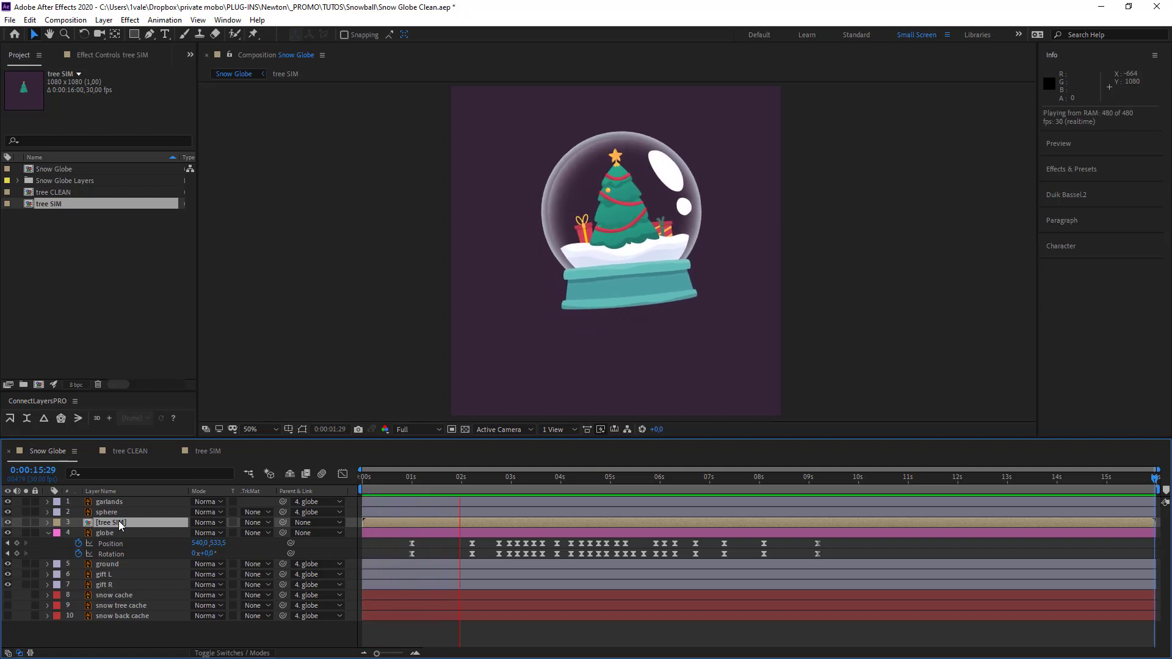